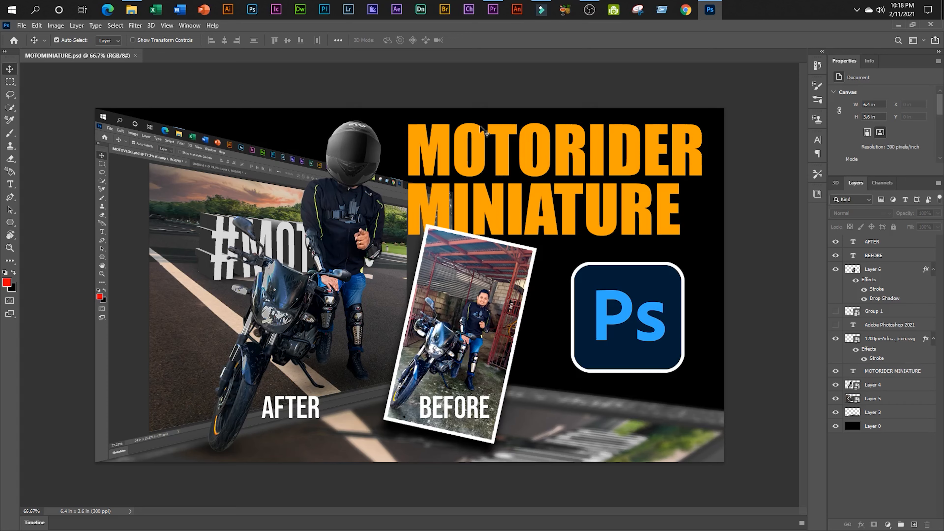
- Switch to Filmora 9 to view its empty project, and return to Photoshop
{"action": "left_click", "coordinate": [537, 15]}
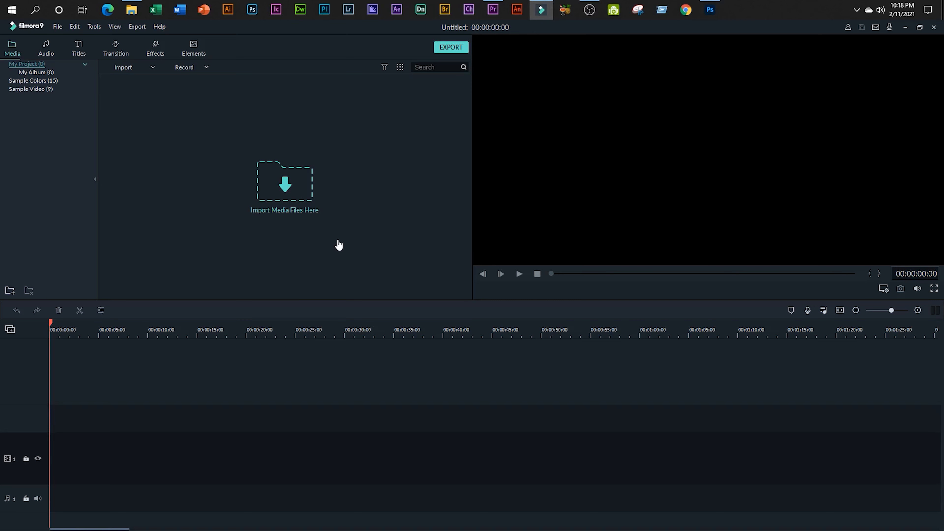
{"action": "left_click", "coordinate": [710, 10]}
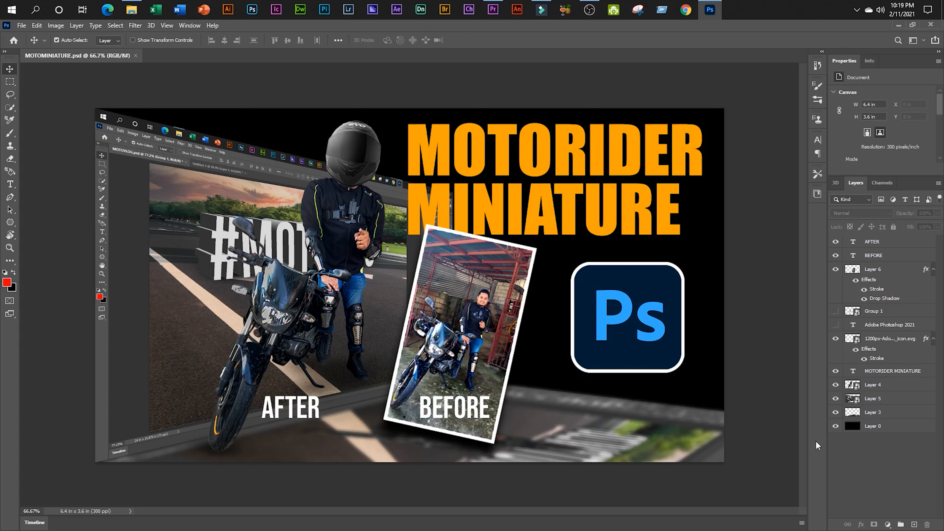
- Hide every layer except the black background Layer 0 and rename that layer 1
{"action": "left_click", "coordinate": [835, 412]}
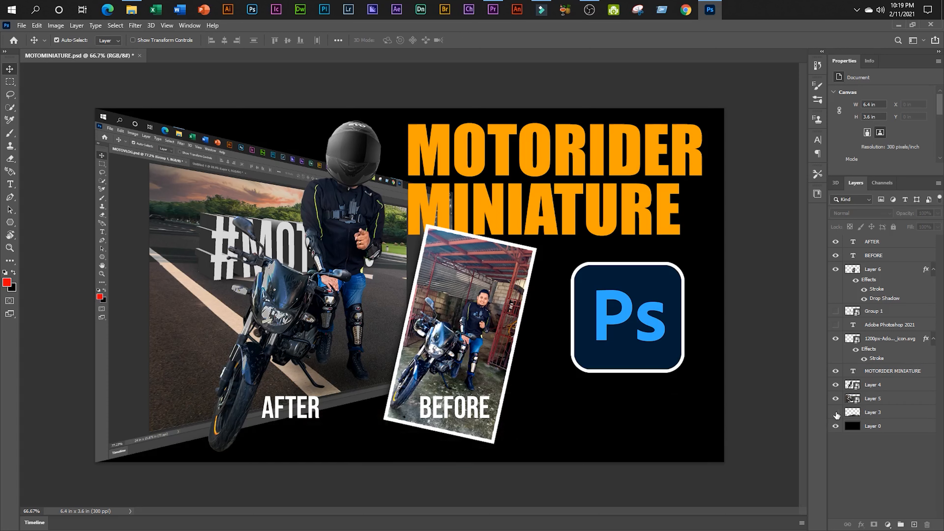
{"action": "left_click", "coordinate": [835, 426], "text": "alt"}
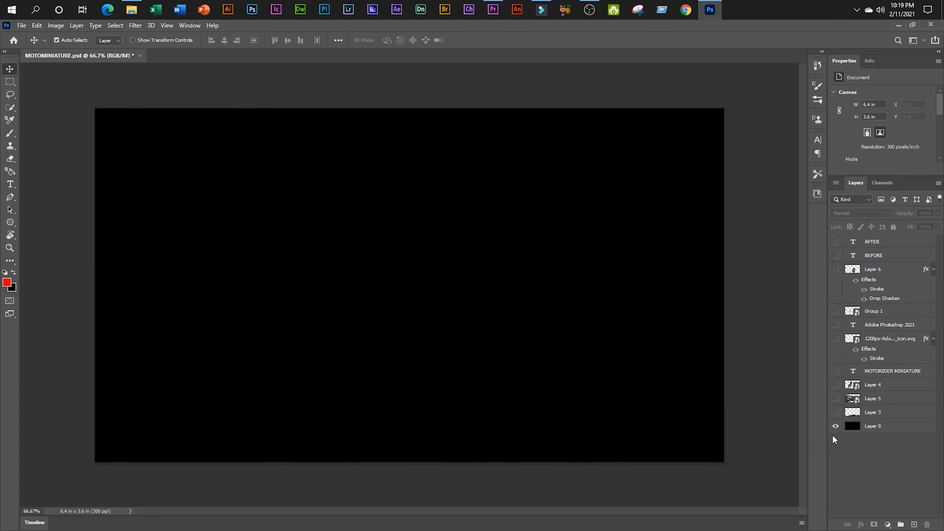
{"action": "double_click", "coordinate": [870, 425]}
{"action": "type", "text": "1"}
{"action": "left_click", "coordinate": [896, 464]}
- Show Layer 3, the blurred floor reflection, and rename it 2
{"action": "left_click", "coordinate": [836, 412]}
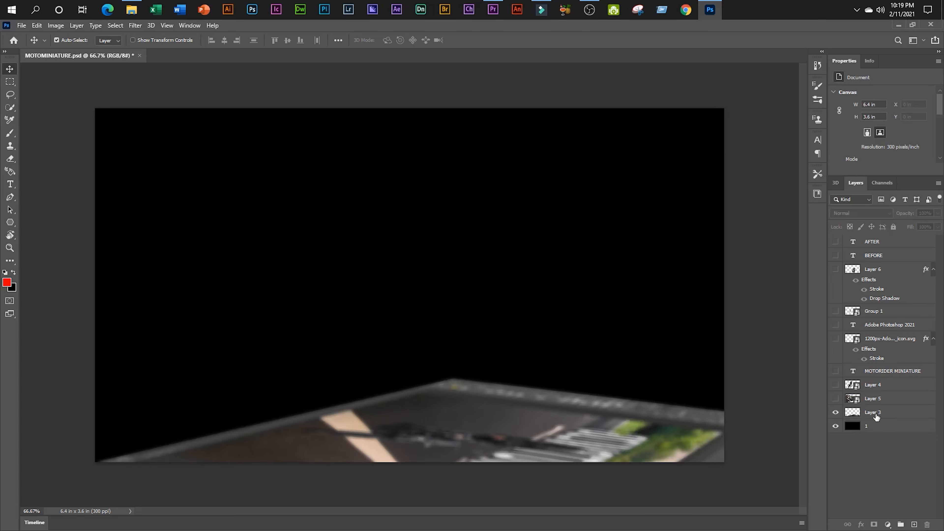
{"action": "double_click", "coordinate": [873, 412]}
{"action": "type", "text": "2"}
- Show Layer 5 and Layer 4 and rename them 3 and 4 respectively
{"action": "left_click", "coordinate": [835, 398]}
{"action": "left_click", "coordinate": [875, 399]}
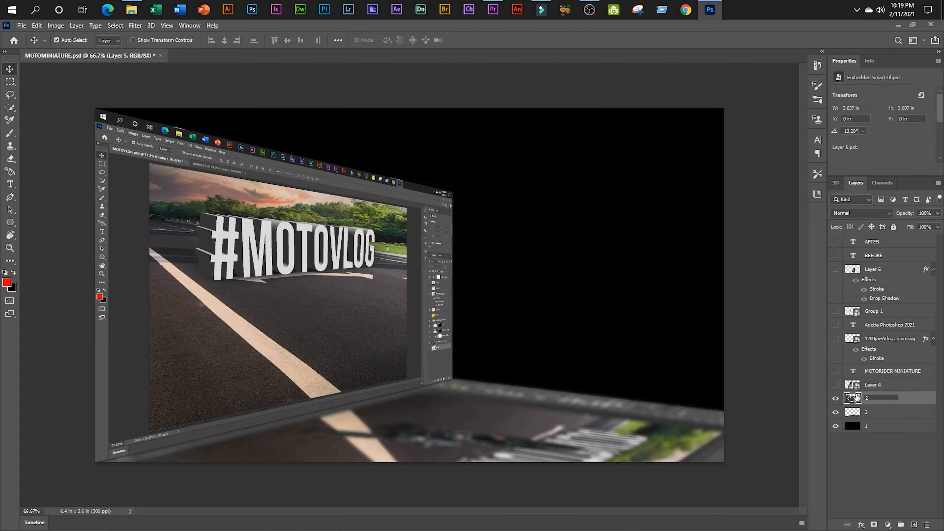
{"action": "left_click", "coordinate": [835, 385]}
{"action": "double_click", "coordinate": [873, 385]}
{"action": "double_click", "coordinate": [868, 399]}
{"action": "type", "text": "3"}
{"action": "double_click", "coordinate": [873, 385]}
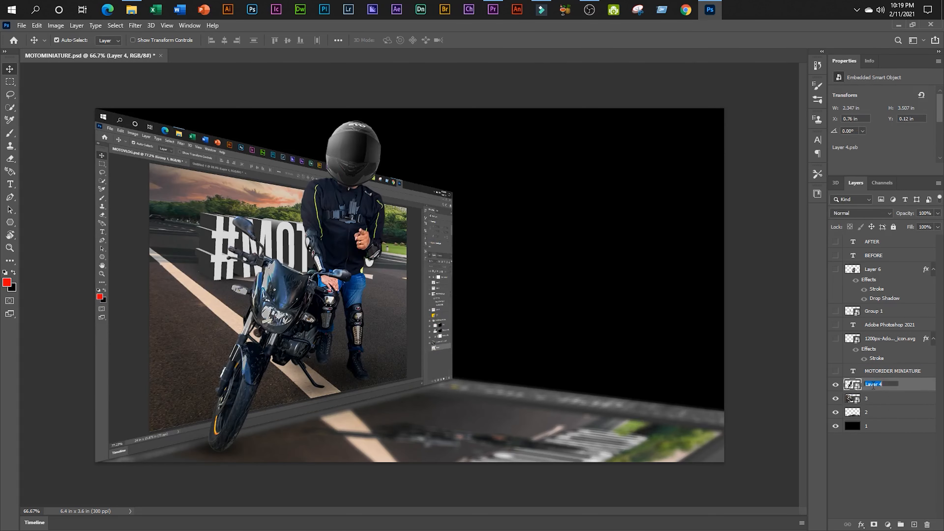
{"action": "type", "text": "4"}
{"action": "key", "text": "Return"}
- Show the MOTORIDER MINIATURE text layer, merge it with a new blank layer, and rename the result 5
{"action": "left_click", "coordinate": [836, 370]}
{"action": "left_click", "coordinate": [891, 371]}
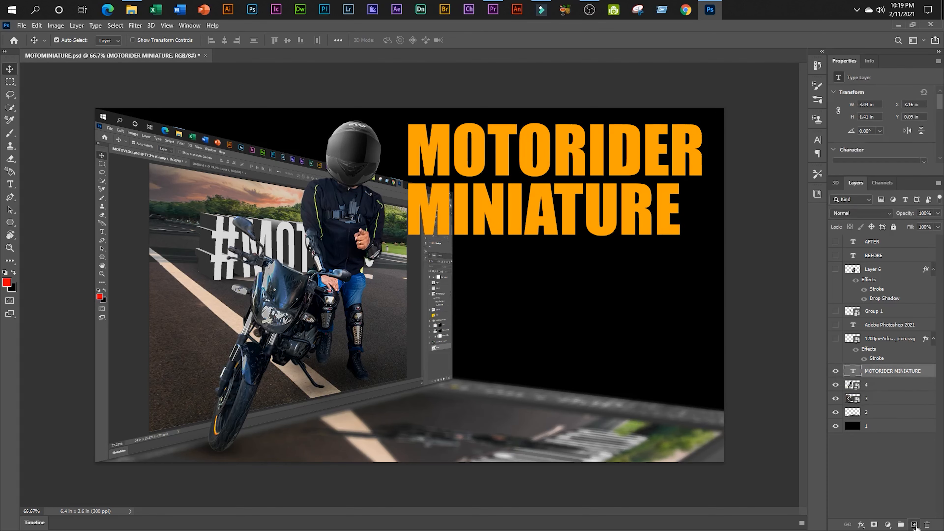
{"action": "left_click", "coordinate": [914, 524]}
{"action": "left_click", "coordinate": [879, 385], "text": "ctrl"}
{"action": "key", "text": "ctrl+e"}
{"action": "double_click", "coordinate": [888, 371]}
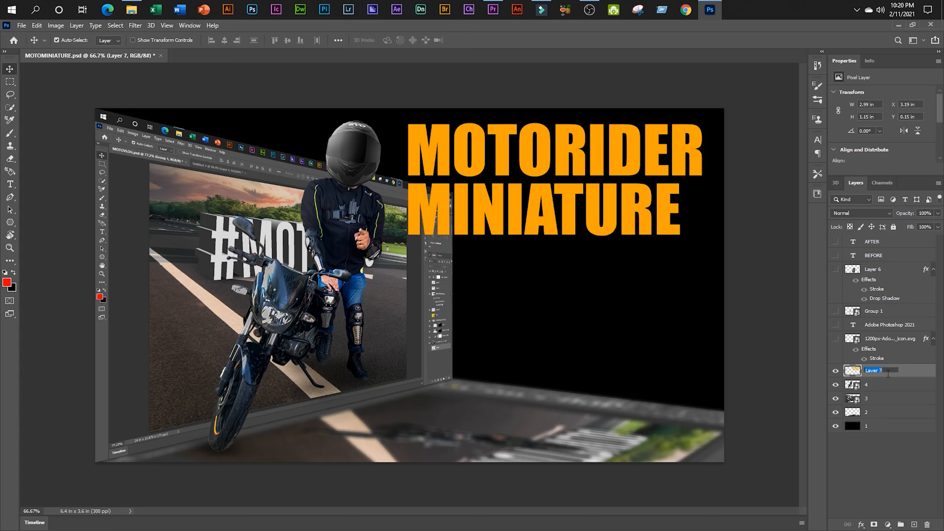
{"action": "type", "text": "5"}
- Show the Photoshop icon layer, merge it with a new blank layer to flatten its stroke, and rename it 6
{"action": "left_click", "coordinate": [835, 339]}
{"action": "left_click", "coordinate": [882, 341]}
{"action": "key", "text": "ctrl+alt+shift+n"}
{"action": "left_click", "coordinate": [889, 357], "text": "ctrl"}
{"action": "key", "text": "ctrl+e"}
{"action": "double_click", "coordinate": [873, 339]}
{"action": "type", "text": "6"}
{"action": "key", "text": "Return"}
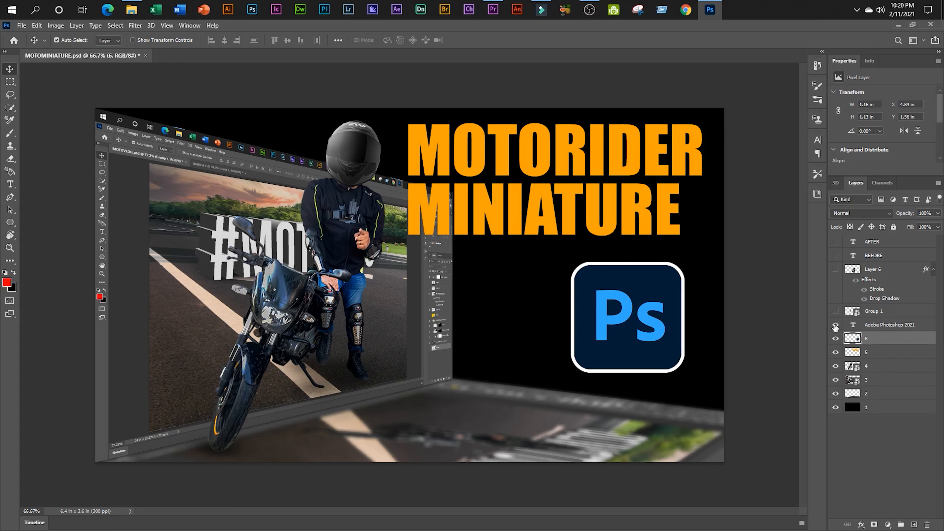
- Delete the hidden Adobe Photoshop 2021 text layer and the Group 1 layer
{"action": "double_click", "coordinate": [836, 326]}
{"action": "left_click", "coordinate": [887, 326]}
{"action": "key", "text": "Delete"}
{"action": "double_click", "coordinate": [837, 312]}
{"action": "left_click", "coordinate": [879, 312]}
{"action": "key", "text": "Delete"}
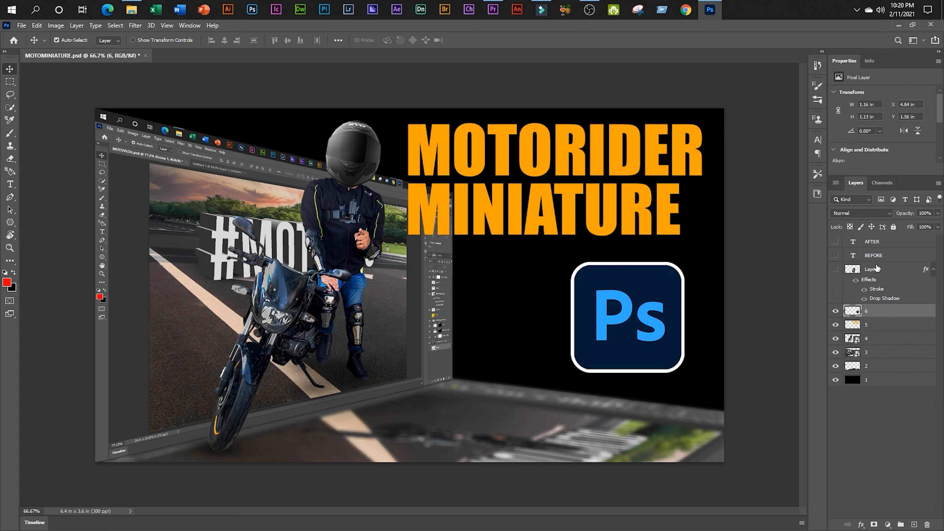
- Show Layer 6 with the before photo, merge it with a new blank layer, and rename it 7
{"action": "left_click", "coordinate": [836, 270]}
{"action": "left_click", "coordinate": [883, 272]}
{"action": "left_click", "coordinate": [914, 525]}
{"action": "key", "text": "ctrl+e"}
{"action": "double_click", "coordinate": [873, 269]}
{"action": "type", "text": "7"}
{"action": "key", "text": "Return"}
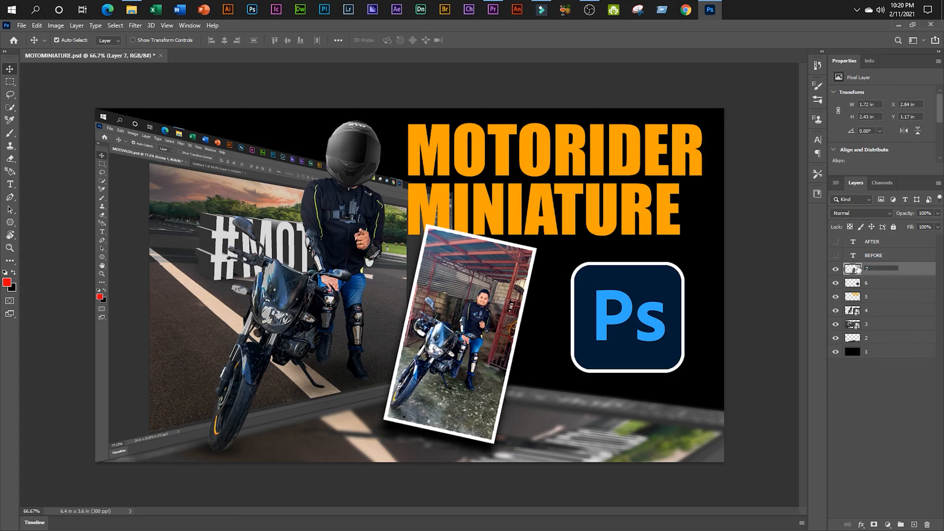
- Show the BEFORE and AFTER text layers, merge BEFORE with a new blank layer, and rename it 8
{"action": "left_click", "coordinate": [836, 255]}
{"action": "left_click", "coordinate": [836, 242]}
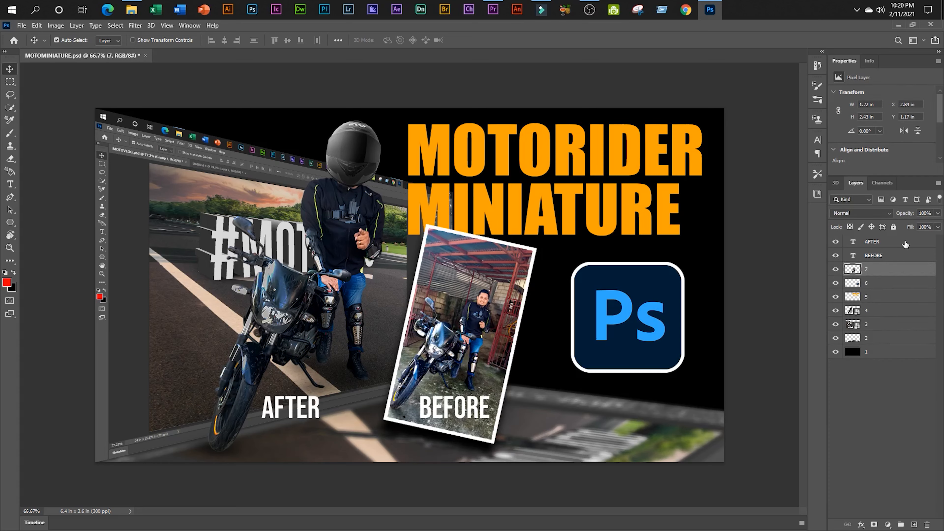
{"action": "left_click", "coordinate": [905, 243]}
{"action": "left_click", "coordinate": [899, 255]}
{"action": "left_click", "coordinate": [914, 524]}
{"action": "left_click", "coordinate": [896, 270], "text": "ctrl"}
{"action": "key", "text": "ctrl+e"}
{"action": "double_click", "coordinate": [875, 255]}
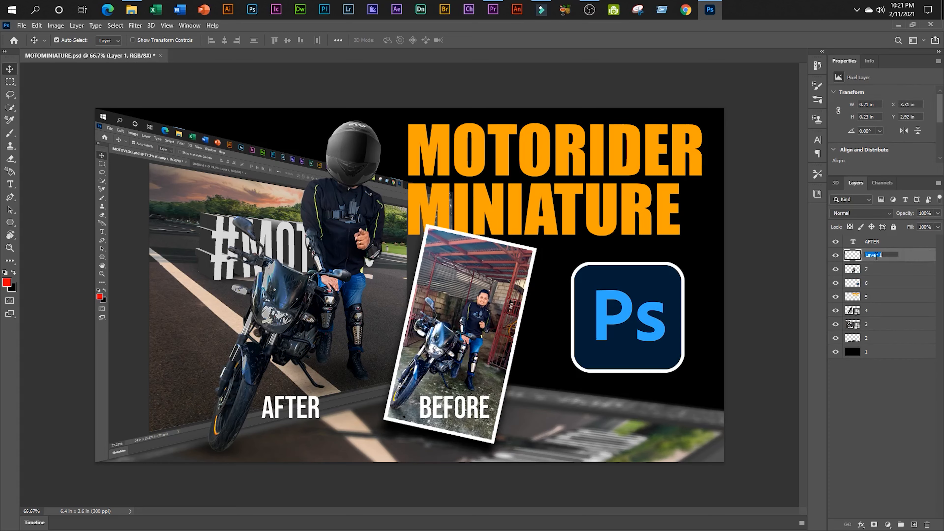
{"action": "type", "text": "8"}
{"action": "key", "text": "Return"}
- Merge the AFTER text layer with a new blank layer, rename it 9, and deselect all layers
{"action": "left_click", "coordinate": [906, 245]}
{"action": "key", "text": "ctrl+shift+alt+n"}
{"action": "left_click", "coordinate": [875, 255]}
{"action": "left_click", "coordinate": [899, 244], "text": "ctrl"}
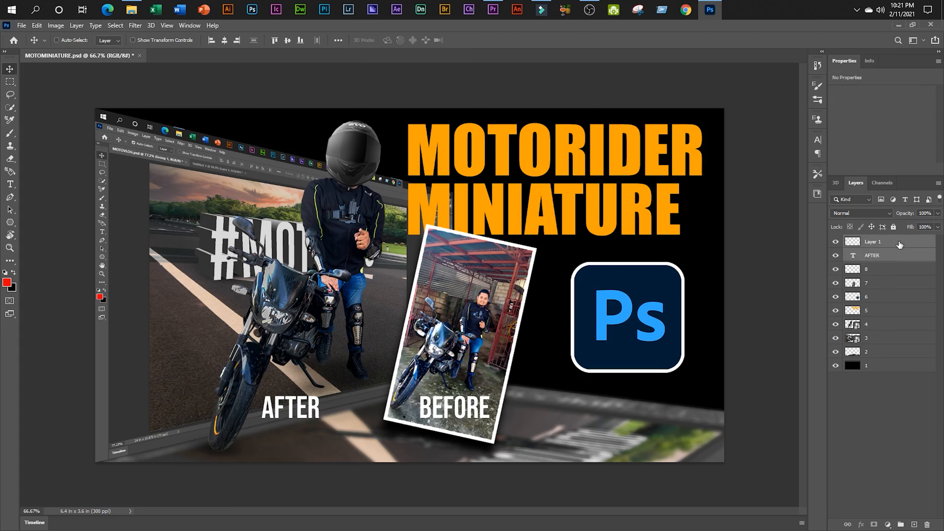
{"action": "key", "text": "ctrl+e"}
{"action": "double_click", "coordinate": [873, 242]}
{"action": "type", "text": "9"}
{"action": "key", "text": "Return"}
{"action": "left_click", "coordinate": [902, 416]}
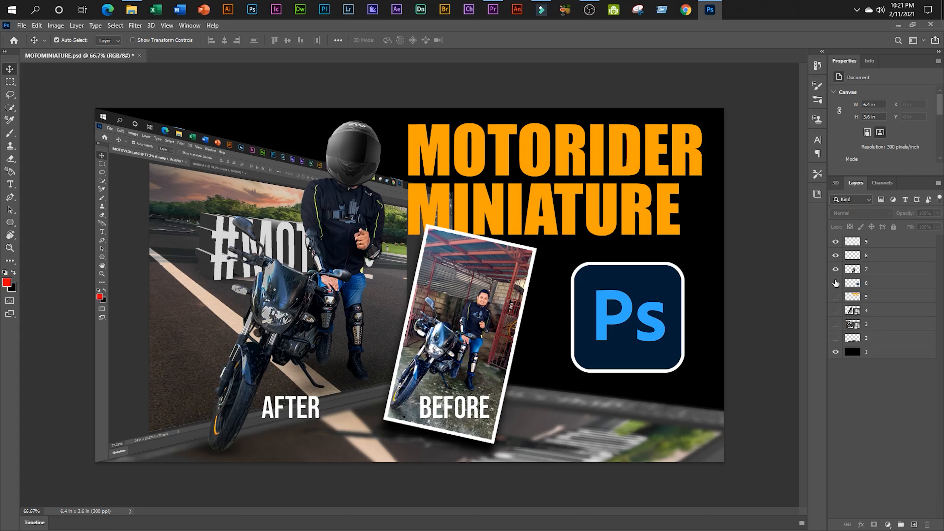
- Hide layers 2 to 9 and show them again in order to review the layer stack
{"action": "left_click_drag", "start_coordinate": [835, 242], "coordinate": [842, 306]}
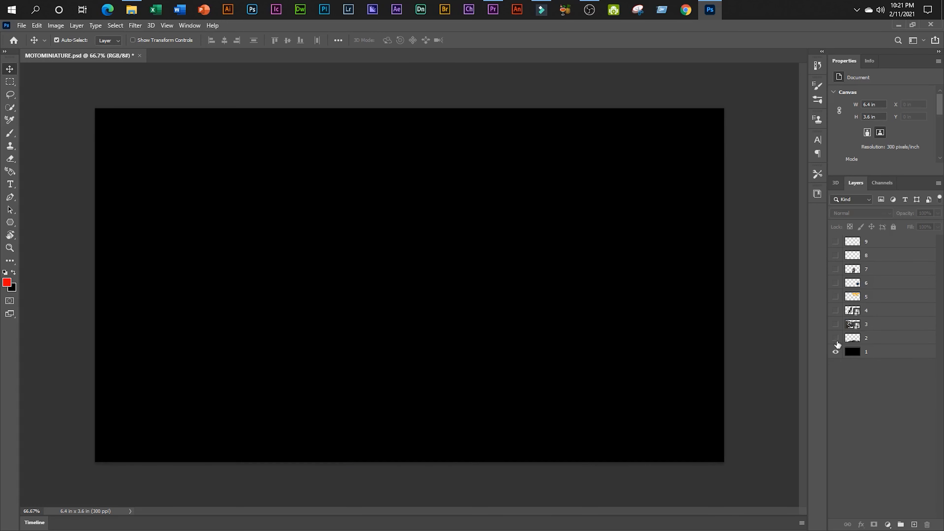
{"action": "left_click_drag", "start_coordinate": [835, 337], "coordinate": [835, 241]}
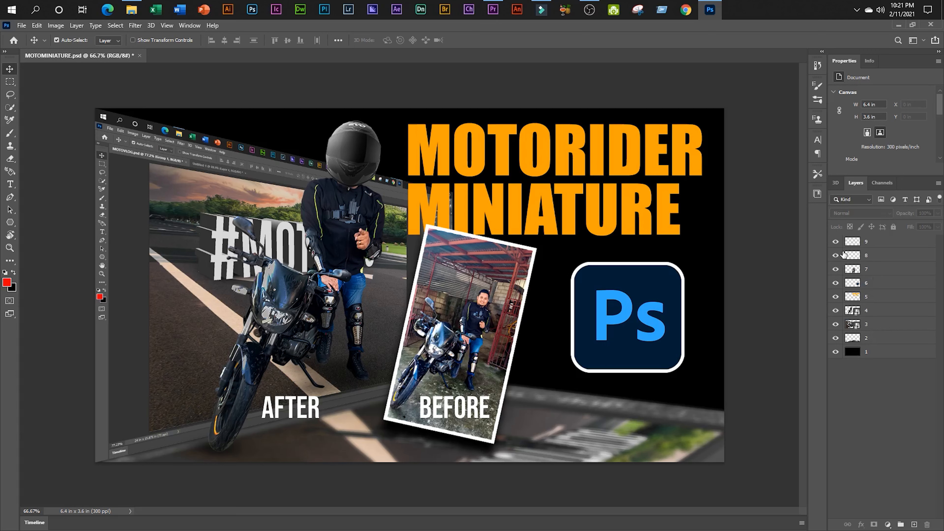
- Hide all the numbered layers except the black background layer 1
{"action": "left_click", "coordinate": [835, 241]}
{"action": "left_click_drag", "start_coordinate": [836, 254], "coordinate": [880, 389]}
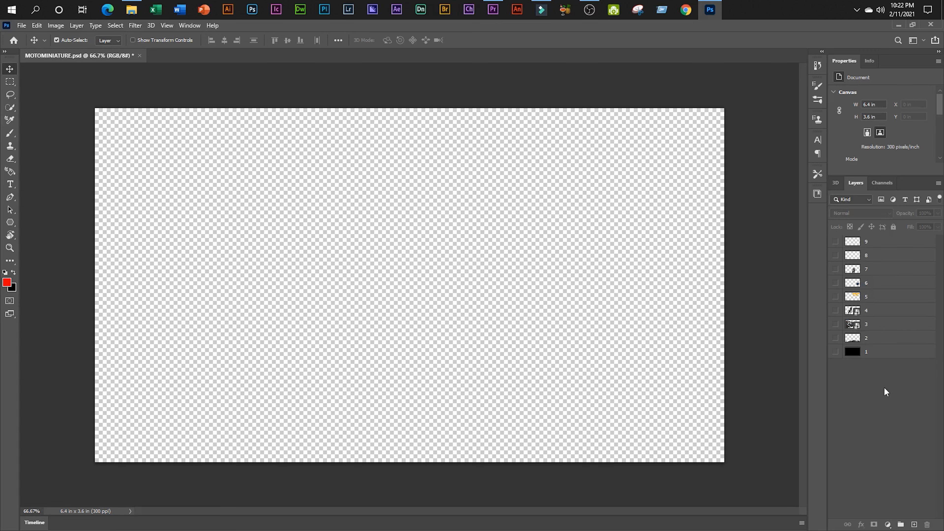
{"action": "left_click", "coordinate": [835, 352]}
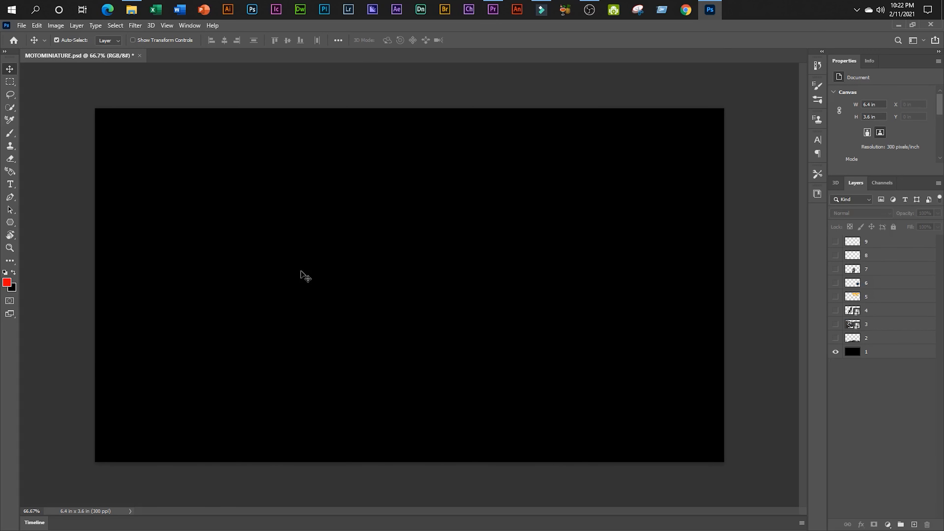
- Start saving a copy of the document and create and open a folder named MOTIONVIDEO inside RIDEVIDEO
{"action": "left_click", "coordinate": [21, 25]}
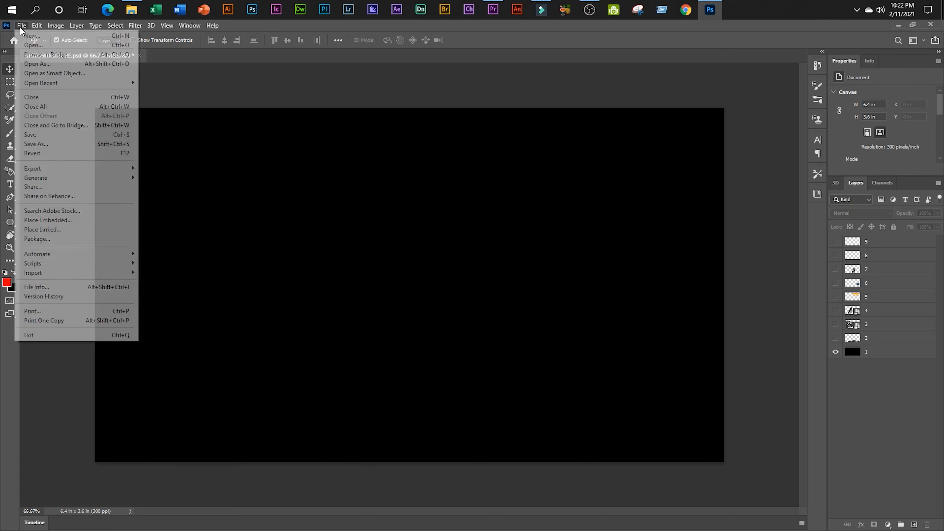
{"action": "left_click", "coordinate": [62, 148]}
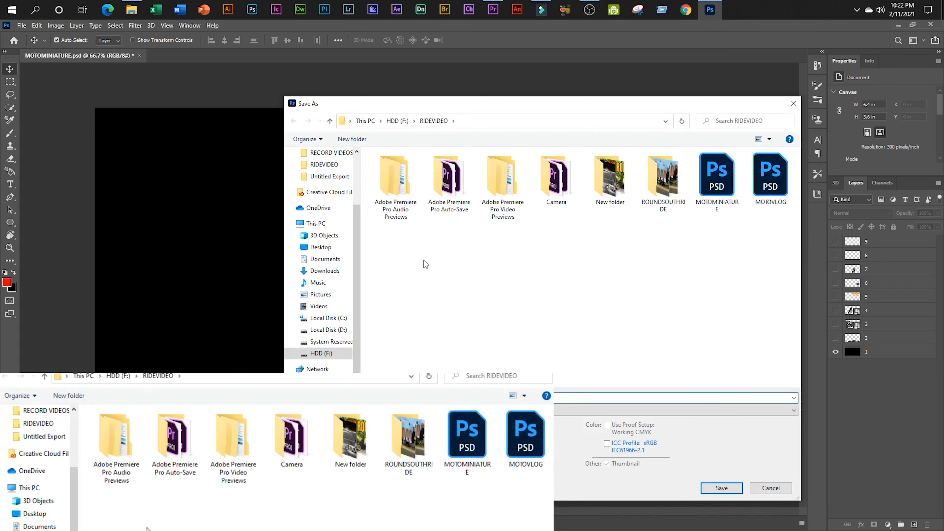
{"action": "left_click", "coordinate": [352, 139]}
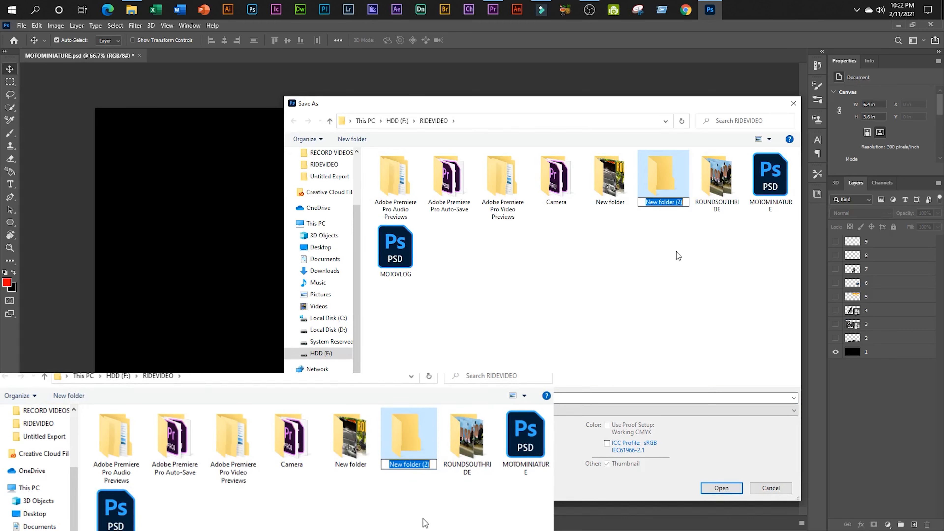
{"action": "type", "text": "MOTIONVIDEO"}
{"action": "key", "text": "Return"}
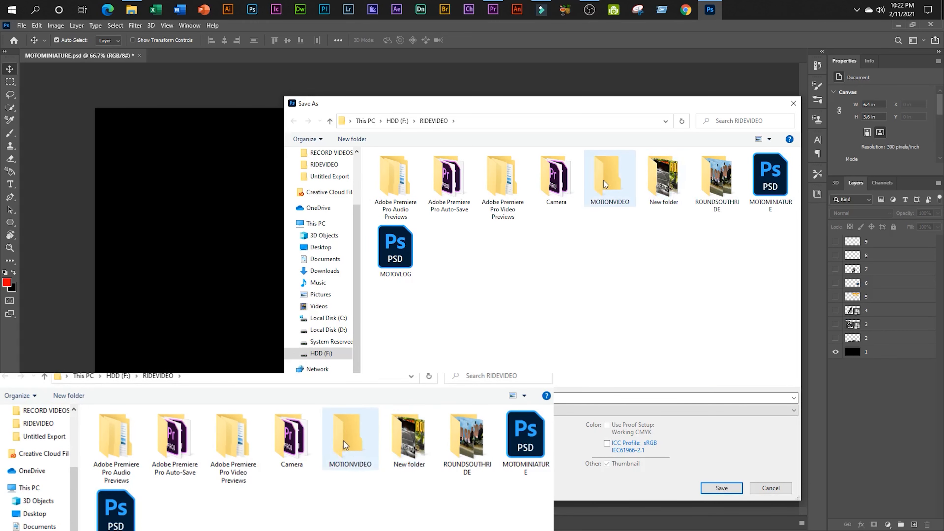
{"action": "key", "text": "Return"}
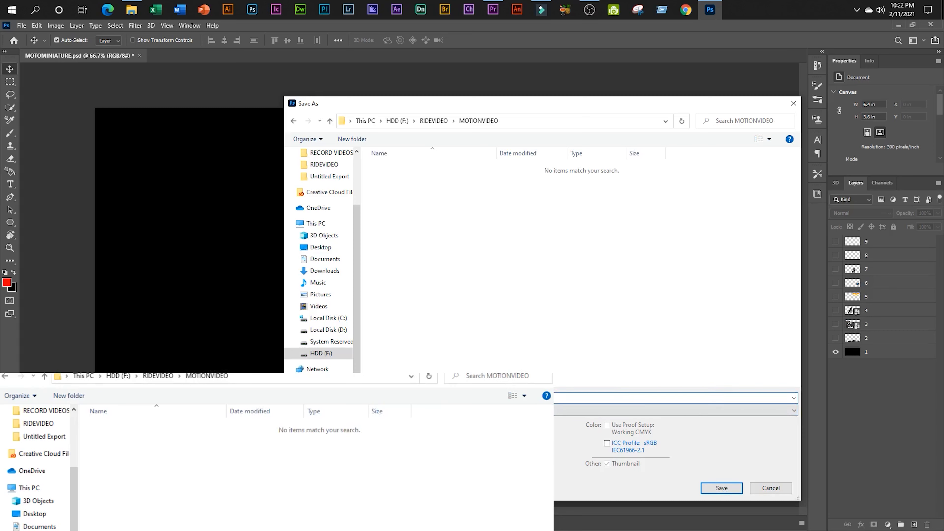
- Save layer 1 as a PNG named 1 in MOTIONVIDEO with the large file size option
{"action": "left_click", "coordinate": [403, 410]}
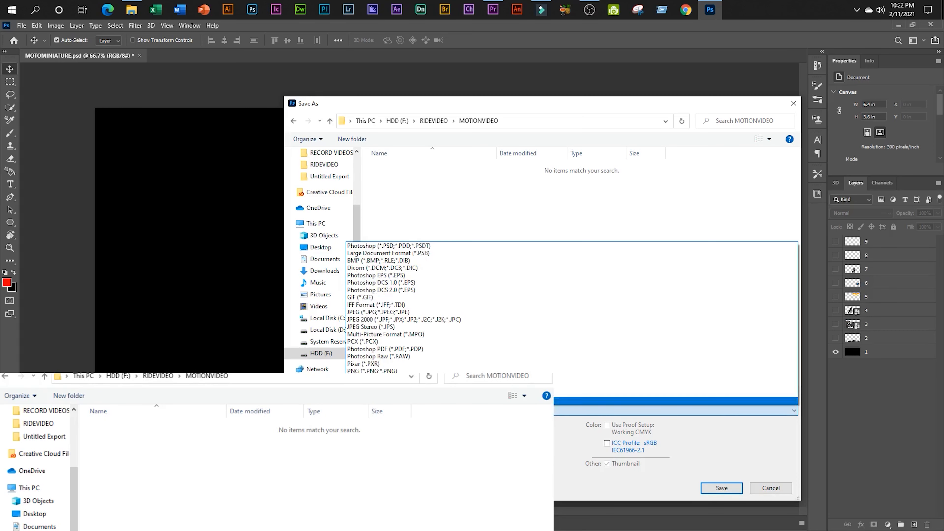
{"action": "left_click", "coordinate": [403, 371]}
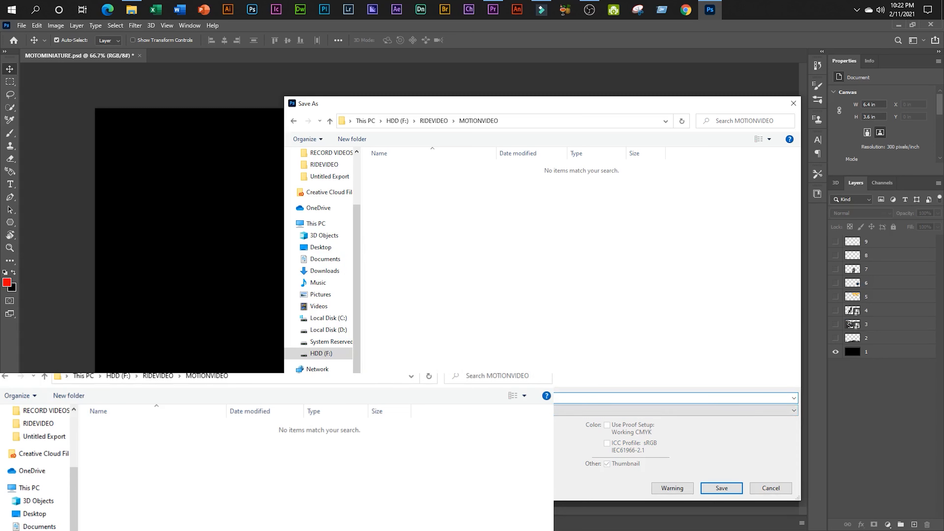
{"action": "left_click", "coordinate": [717, 488]}
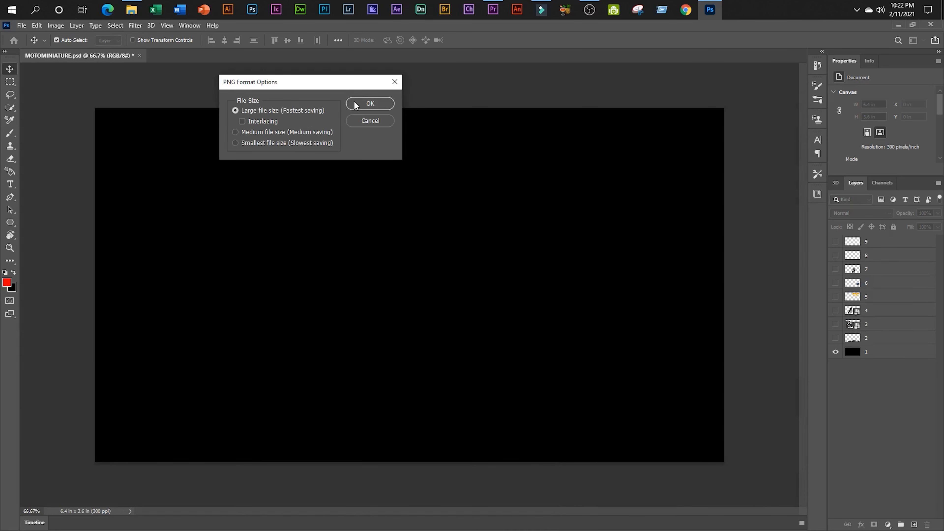
{"action": "left_click", "coordinate": [355, 105]}
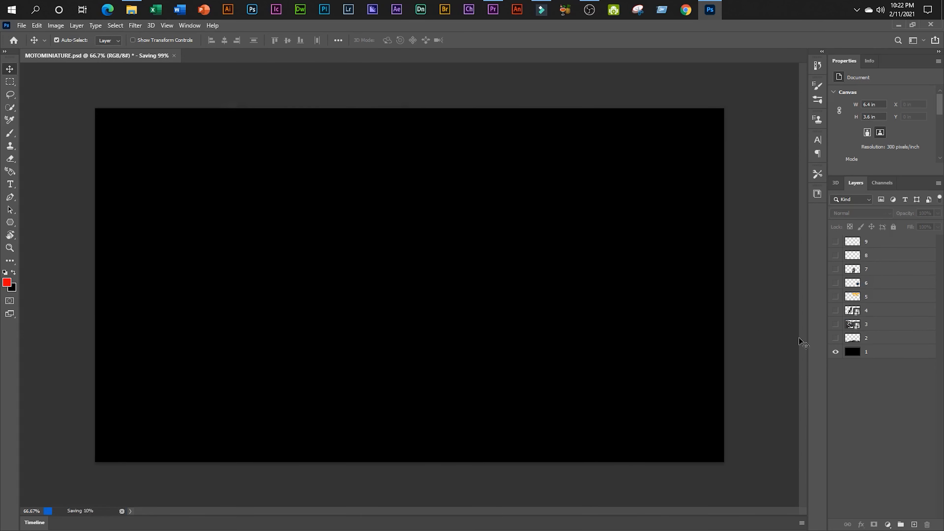
- Show only layer 2 and save it as a PNG named 2 in MOTIONVIDEO with the large file size option
{"action": "left_click", "coordinate": [836, 352]}
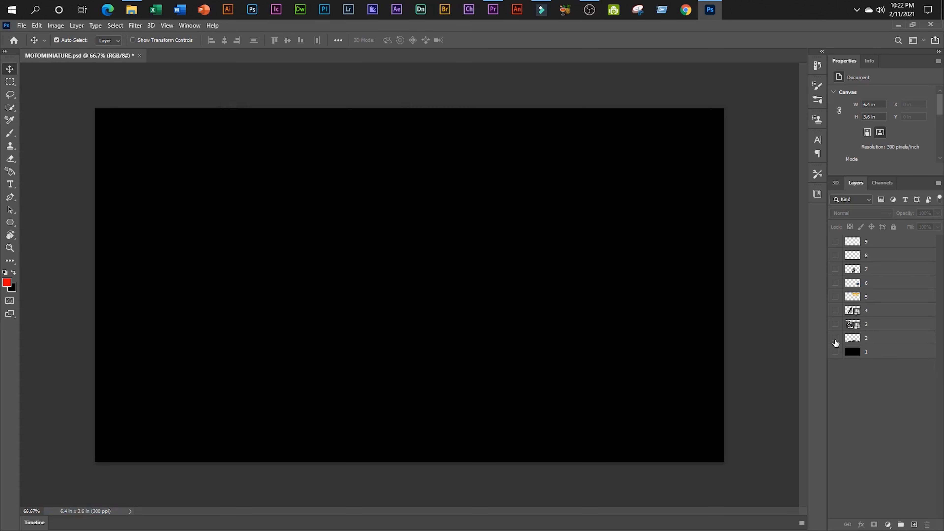
{"action": "left_click", "coordinate": [836, 342]}
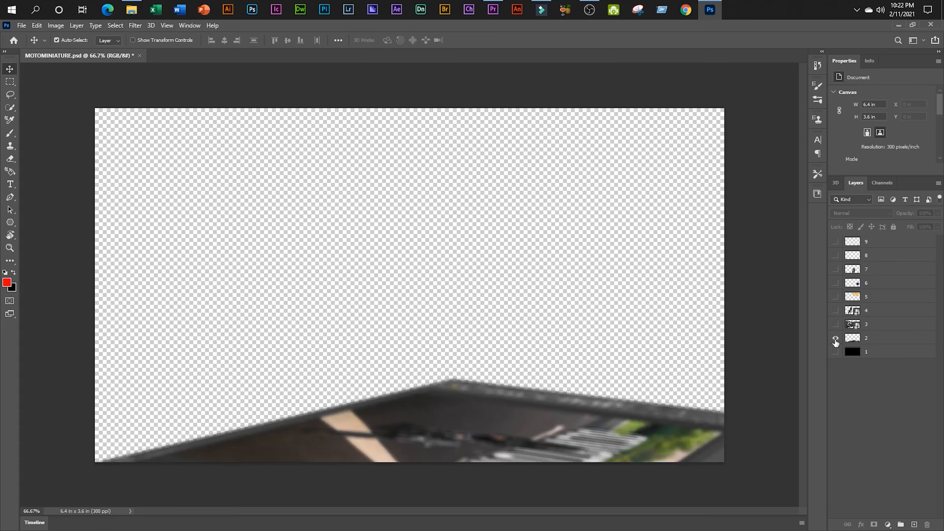
{"action": "key", "text": "ctrl+shift+s"}
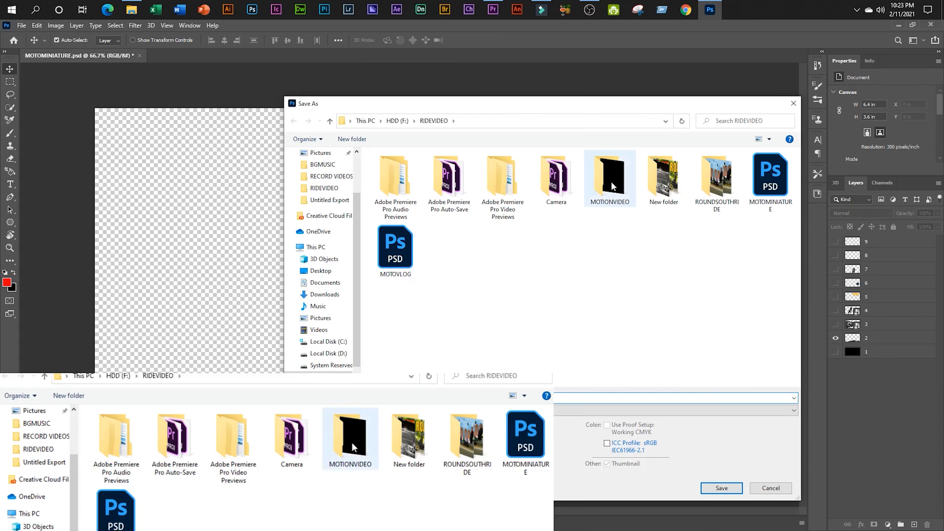
{"action": "left_click", "coordinate": [483, 411]}
{"action": "left_click", "coordinate": [483, 371]}
{"action": "left_click", "coordinate": [721, 488]}
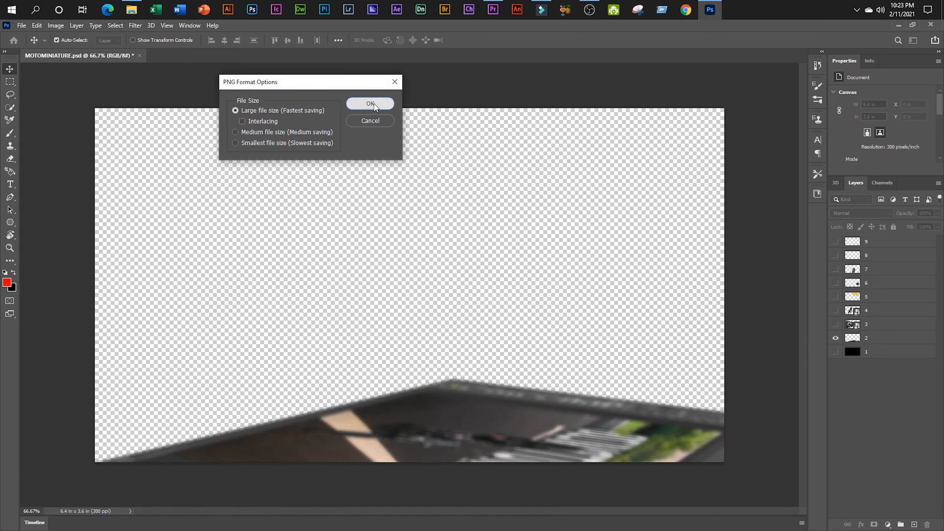
{"action": "left_click", "coordinate": [370, 103]}
- Show only layer 3 and save it as a PNG named 3 in the MOTIONVIDEO folder
{"action": "left_click", "coordinate": [835, 325], "text": "alt"}
{"action": "left_click", "coordinate": [22, 26]}
{"action": "left_click", "coordinate": [41, 148]}
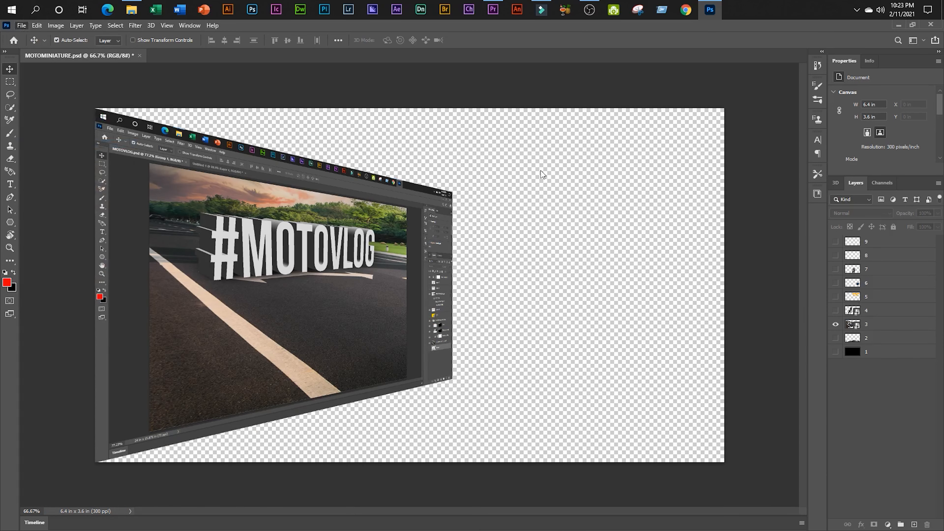
{"action": "double_click", "coordinate": [611, 176]}
{"action": "left_click", "coordinate": [520, 411]}
{"action": "left_click", "coordinate": [521, 371]}
{"action": "left_click", "coordinate": [721, 490]}
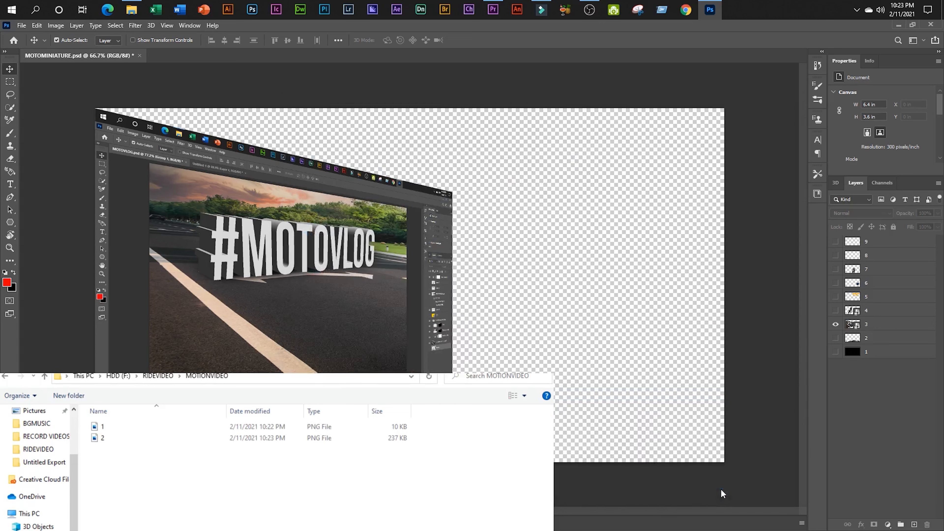
{"action": "left_click", "coordinate": [362, 105]}
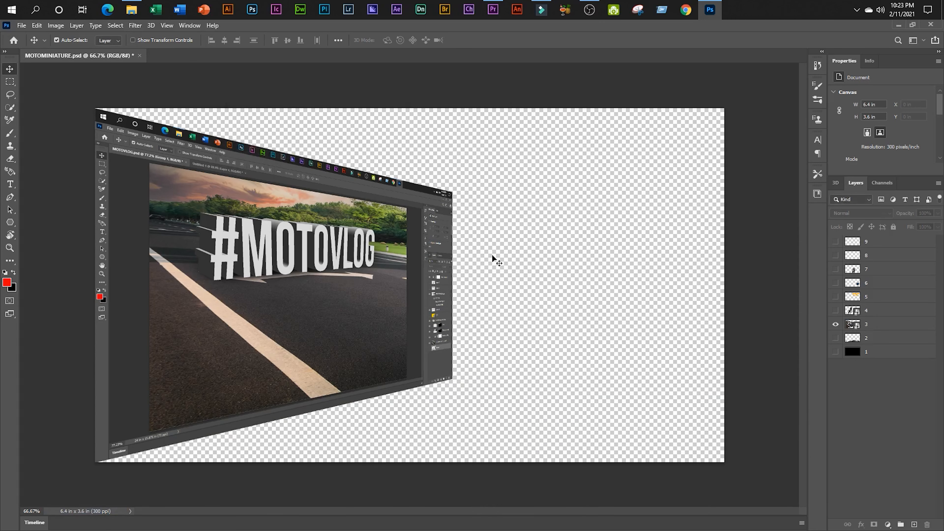
- Show layer 4 in place of layer 3 and save it as a PNG named 4 in MOTIONVIDEO
{"action": "left_click", "coordinate": [835, 323]}
{"action": "left_click", "coordinate": [835, 311]}
{"action": "left_click", "coordinate": [22, 26]}
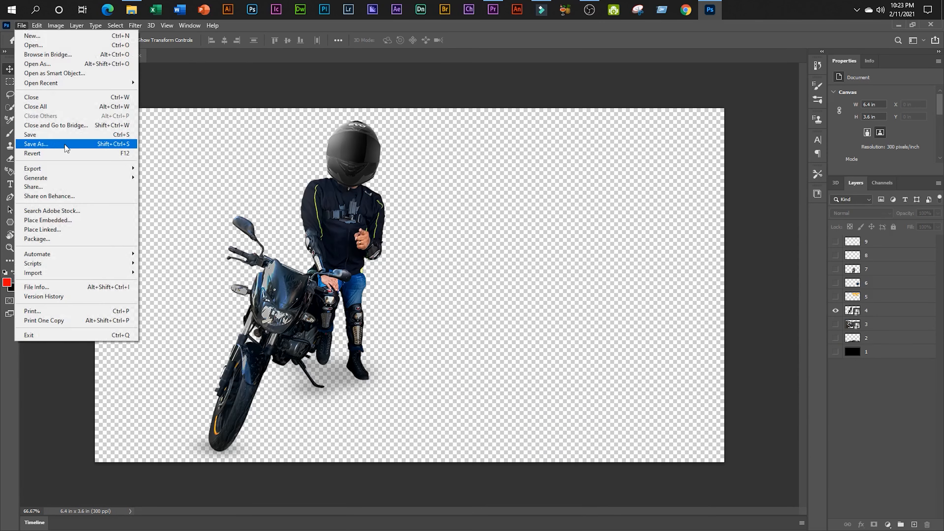
{"action": "left_click", "coordinate": [41, 146]}
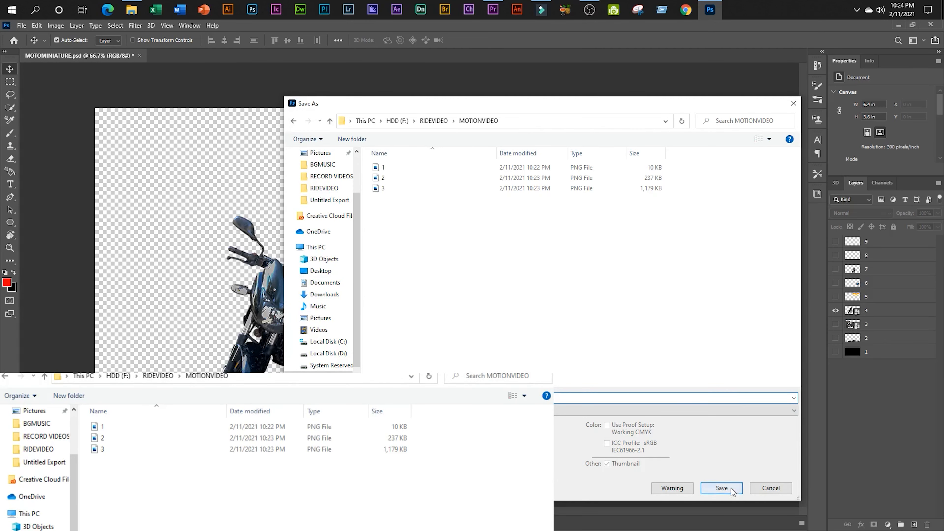
{"action": "left_click", "coordinate": [720, 488]}
{"action": "left_click", "coordinate": [372, 105]}
- Show only layer 5, the orange title text, and save it as a PNG named 5 in MOTIONVIDEO
{"action": "left_click", "coordinate": [835, 310]}
{"action": "left_click", "coordinate": [835, 296]}
{"action": "left_click", "coordinate": [879, 298]}
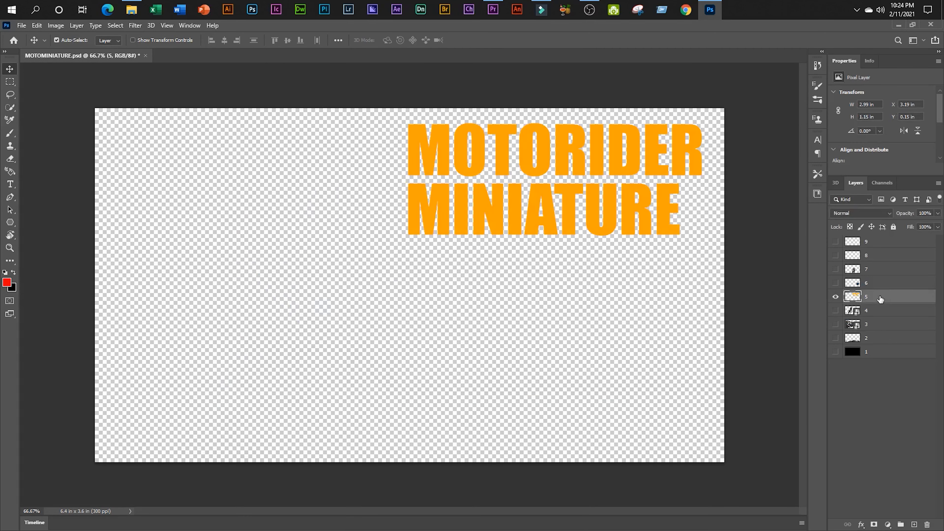
{"action": "left_click", "coordinate": [22, 25]}
{"action": "left_click", "coordinate": [66, 148]}
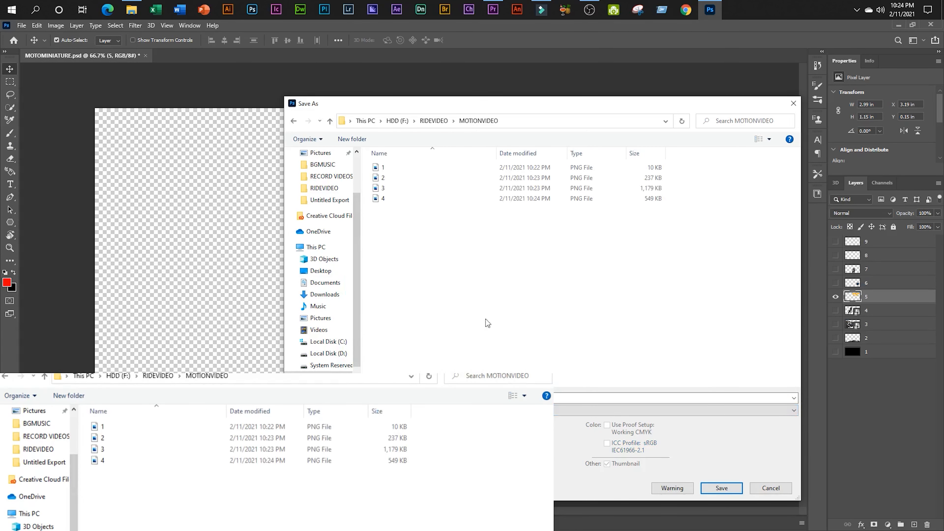
{"action": "left_click", "coordinate": [721, 489]}
{"action": "left_click", "coordinate": [372, 105]}
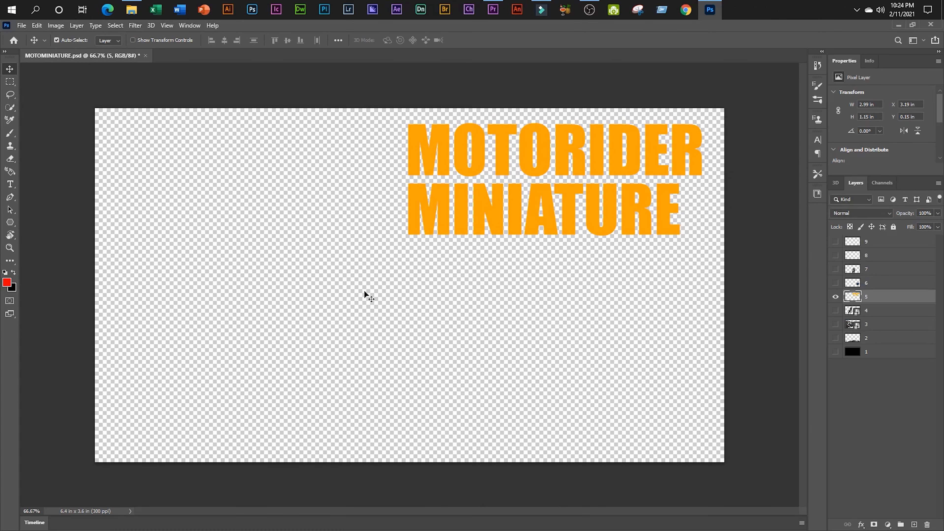
- Show only layer 6, the Ps logo, and save it as a PNG named 6 in MOTIONVIDEO, displaying the folder's files as thumbnails
{"action": "left_click", "coordinate": [835, 297]}
{"action": "left_click", "coordinate": [836, 282]}
{"action": "left_click", "coordinate": [865, 282]}
{"action": "left_click", "coordinate": [21, 25]}
{"action": "left_click", "coordinate": [36, 143]}
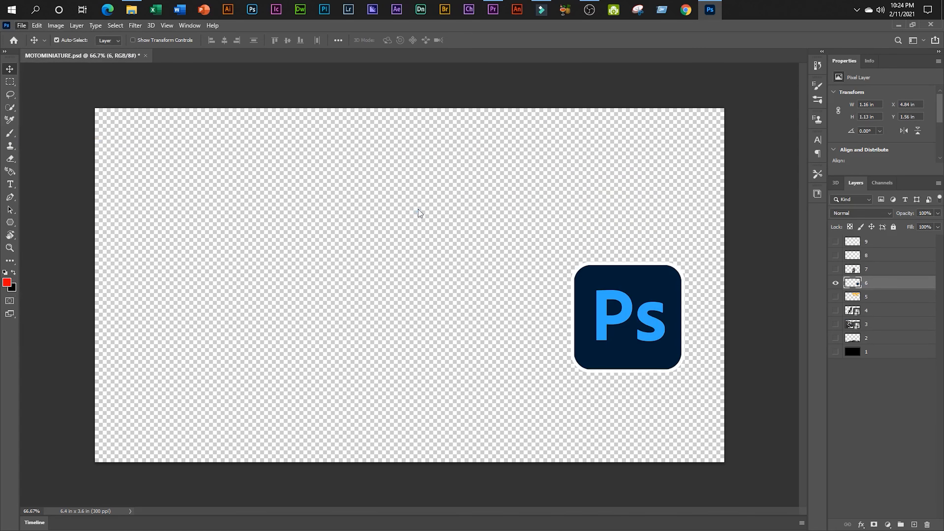
{"action": "left_click", "coordinate": [770, 139]}
{"action": "left_click", "coordinate": [799, 68]}
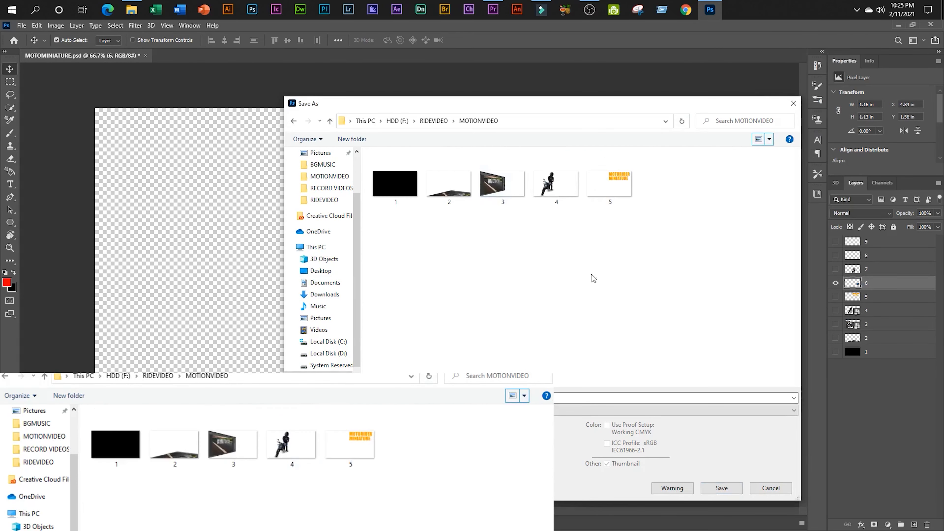
{"action": "left_click", "coordinate": [483, 398]}
{"action": "type", "text": "6"}
{"action": "left_click", "coordinate": [721, 488]}
{"action": "key", "text": "Return"}
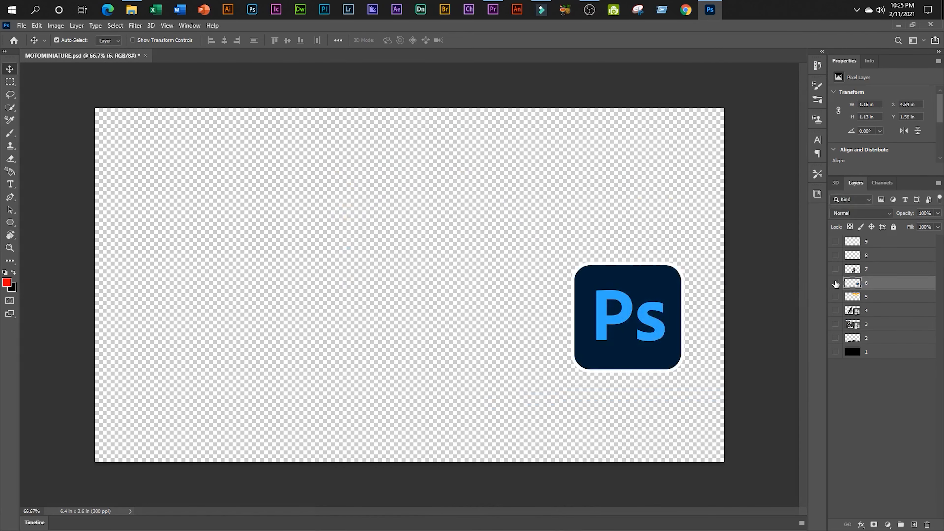
- Show only layer 7, the framed photo, and save it as a PNG named 7 in MOTIONVIDEO inside RIDEVIDEO
{"action": "left_click", "coordinate": [835, 282]}
{"action": "left_click", "coordinate": [836, 268]}
{"action": "left_click", "coordinate": [21, 26]}
{"action": "left_click", "coordinate": [33, 150]}
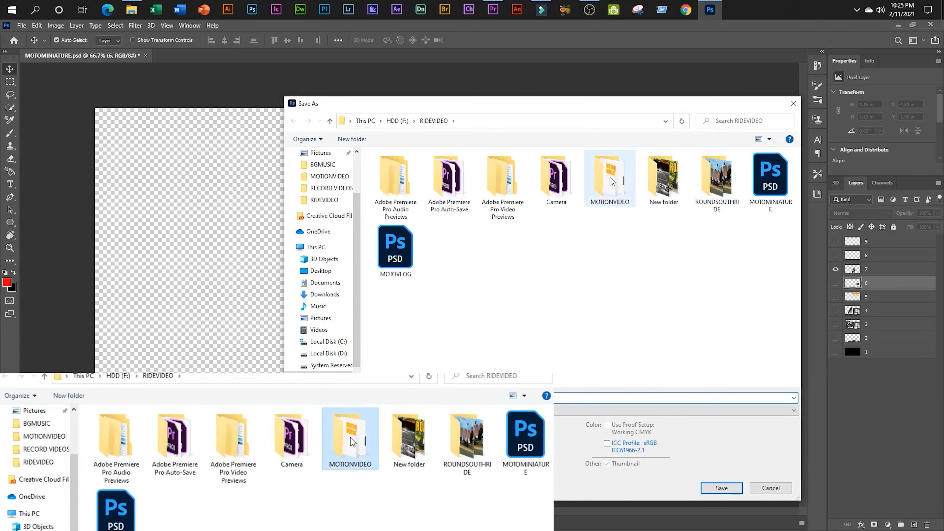
{"action": "double_click", "coordinate": [613, 180]}
{"action": "left_click", "coordinate": [483, 410]}
{"action": "left_click", "coordinate": [483, 371]}
{"action": "left_click", "coordinate": [721, 488]}
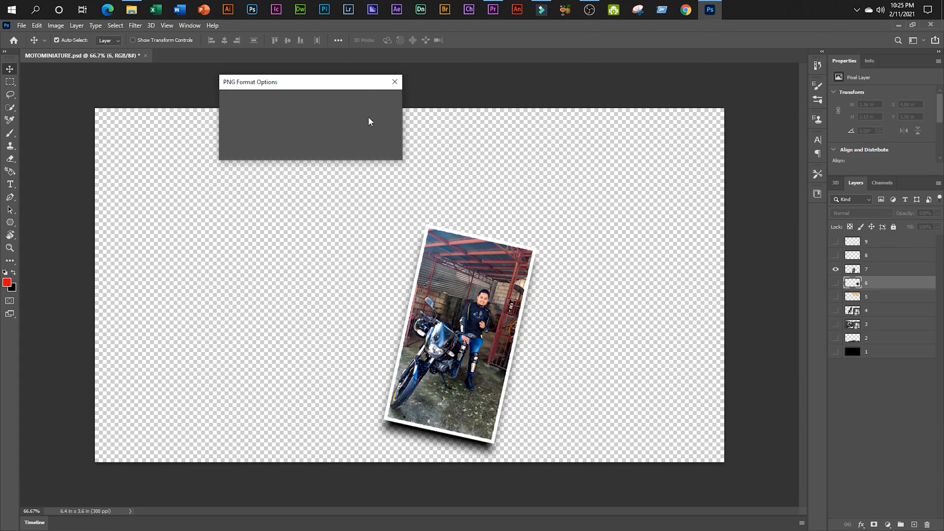
{"action": "left_click", "coordinate": [368, 117]}
- Show only layer 8, the BEFORE text, and save it as a PNG named 8 in MOTIONVIDEO
{"action": "left_click", "coordinate": [836, 269]}
{"action": "left_click", "coordinate": [836, 255]}
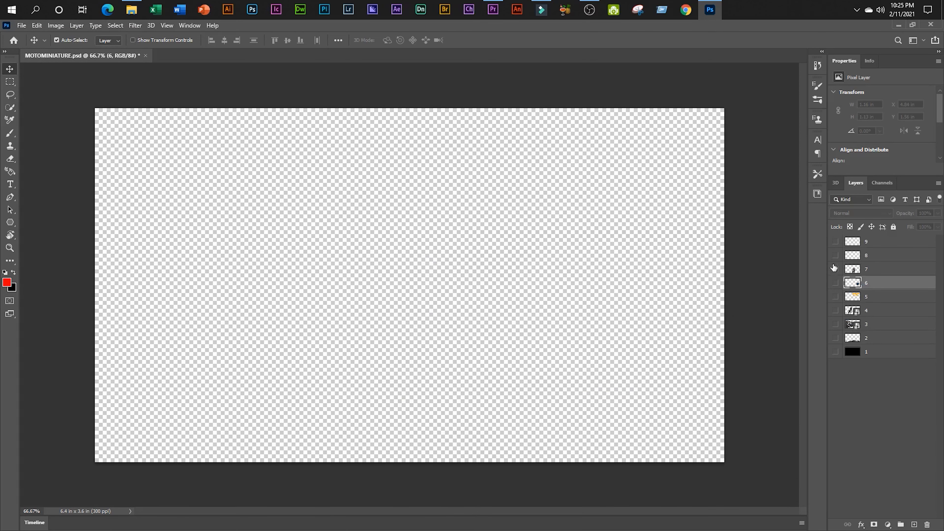
{"action": "left_click", "coordinate": [22, 26]}
{"action": "left_click", "coordinate": [33, 142]}
{"action": "left_click", "coordinate": [483, 410]}
{"action": "left_click", "coordinate": [483, 371]}
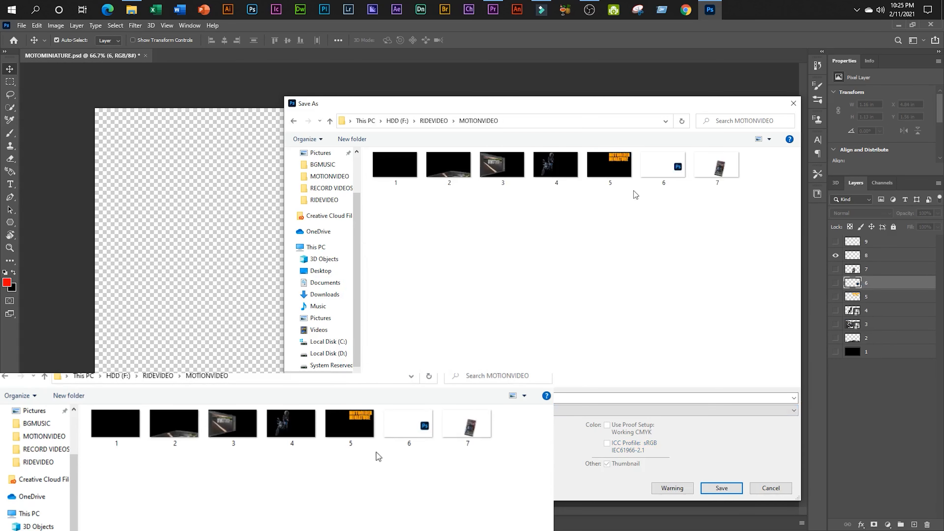
{"action": "left_click", "coordinate": [483, 397]}
{"action": "type", "text": "8"}
{"action": "left_click", "coordinate": [721, 488]}
{"action": "left_click", "coordinate": [368, 115]}
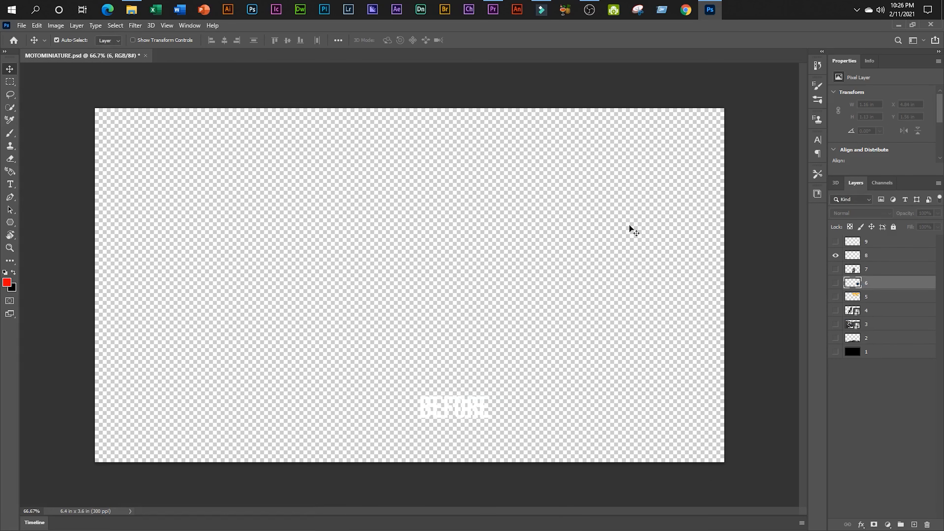
- Show only layer 9, the AFTER text, and save it as a PNG named 9 in MOTIONVIDEO with the large file size option
{"action": "left_click", "coordinate": [836, 255]}
{"action": "left_click", "coordinate": [835, 242]}
{"action": "left_click", "coordinate": [884, 241]}
{"action": "left_click", "coordinate": [21, 25]}
{"action": "left_click", "coordinate": [33, 142]}
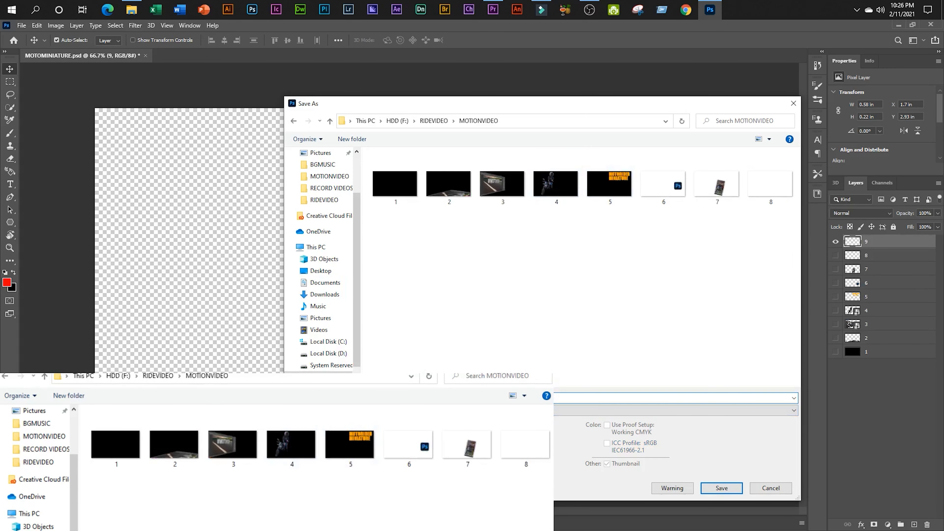
{"action": "left_click", "coordinate": [723, 490]}
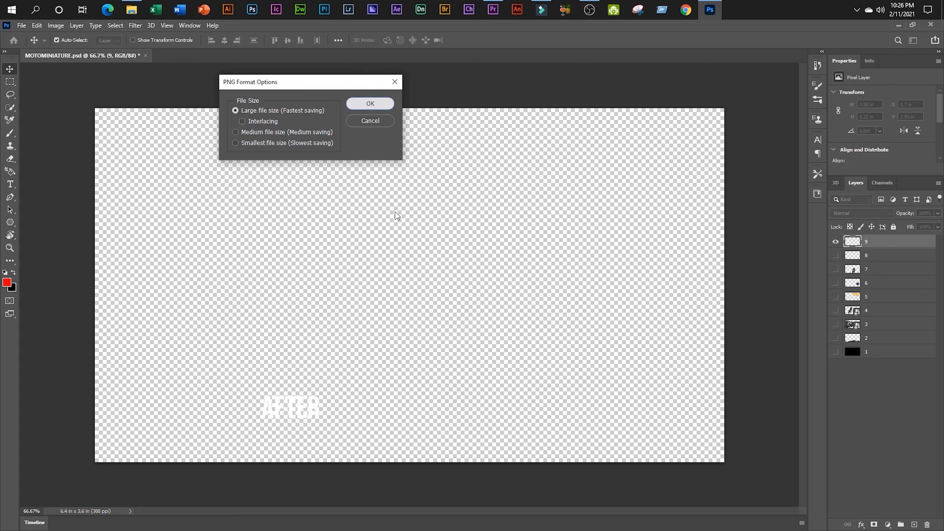
{"action": "key", "text": "Return"}
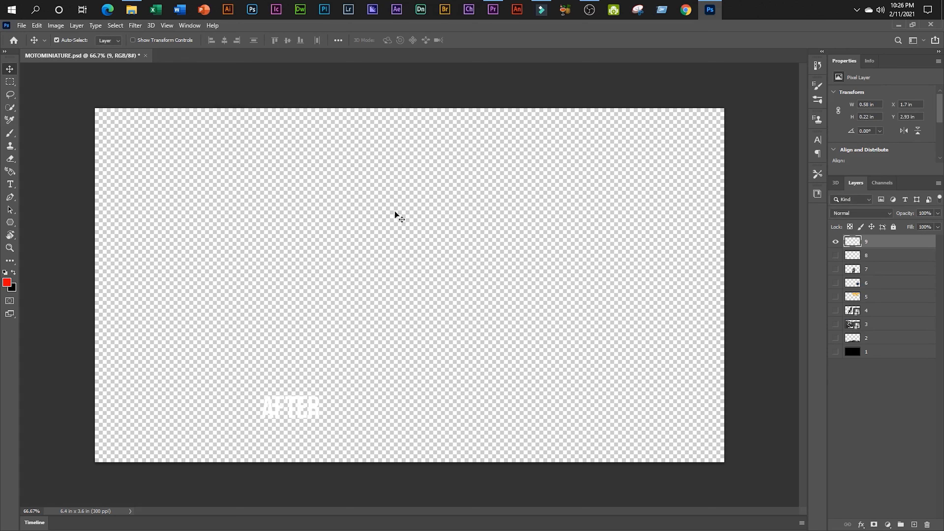
- Make layers 1 to 8 visible again and switch to Filmora9
{"action": "left_click", "coordinate": [835, 256]}
{"action": "left_click_drag", "start_coordinate": [835, 262], "coordinate": [835, 351]}
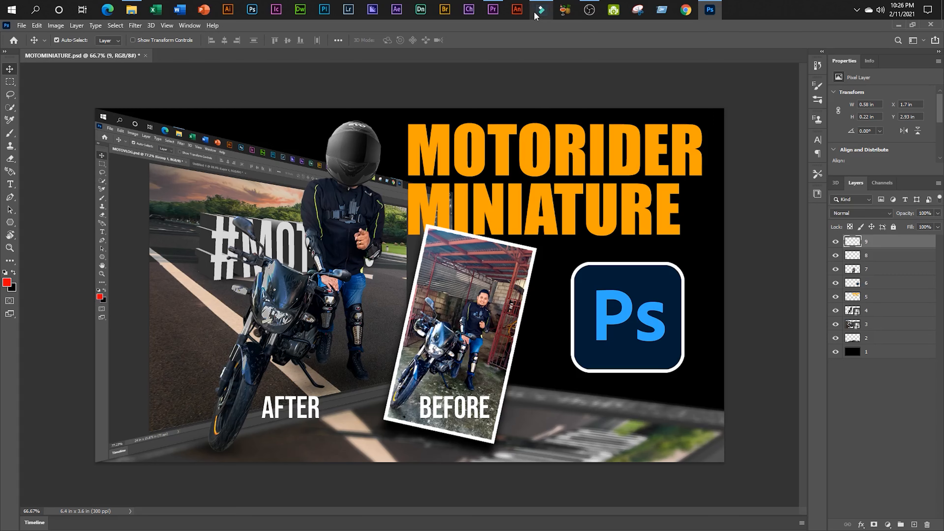
{"action": "left_click", "coordinate": [541, 9]}
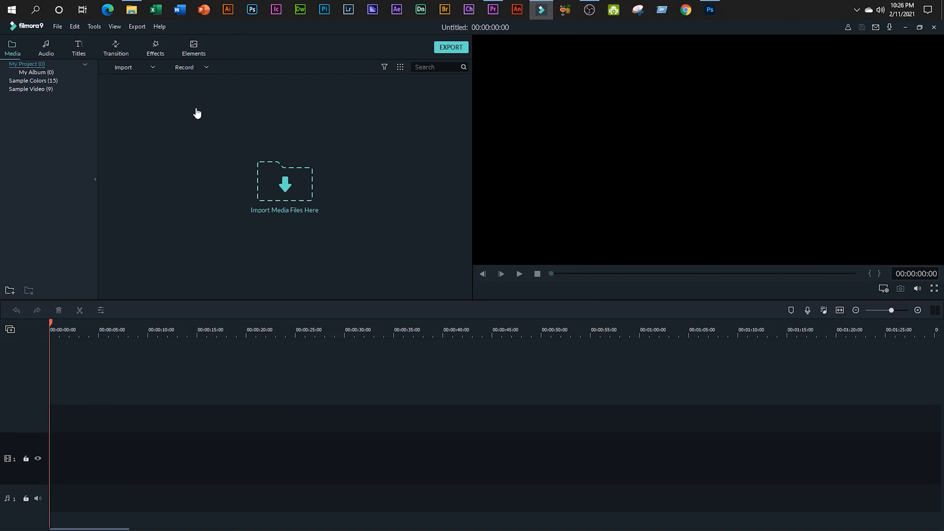
- Import the image files 1 to 9 from the MOTIONVIDEO folder inside RIDEVIDEO on HDD (F:) into the media library
{"action": "left_click", "coordinate": [130, 67]}
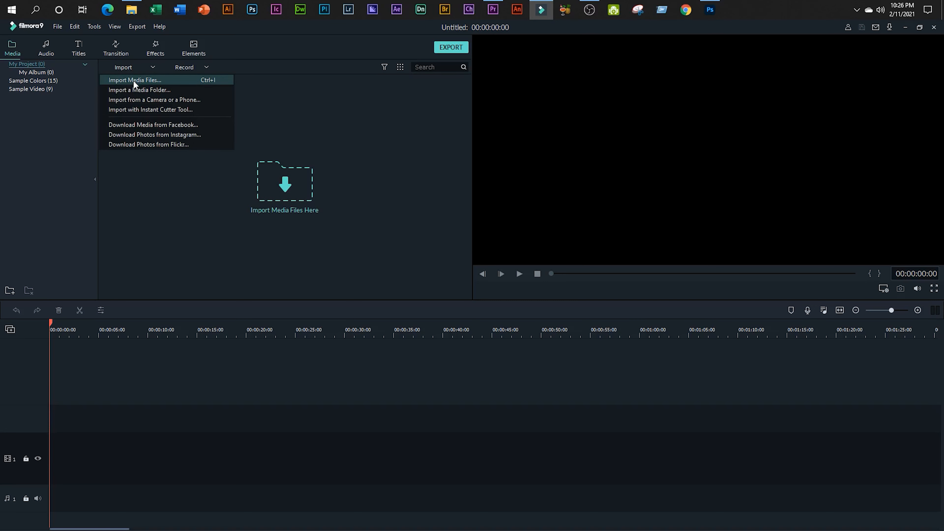
{"action": "left_click", "coordinate": [134, 80]}
{"action": "scroll", "coordinate": [23, 106], "scroll_direction": "down", "scroll_amount": 1}
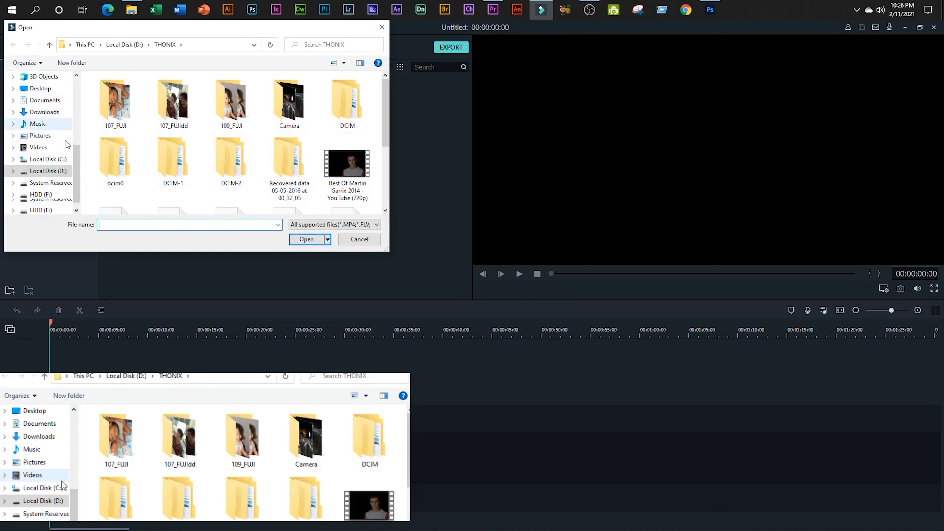
{"action": "left_click", "coordinate": [40, 183]}
{"action": "scroll", "coordinate": [161, 154], "scroll_direction": "down", "scroll_amount": 8}
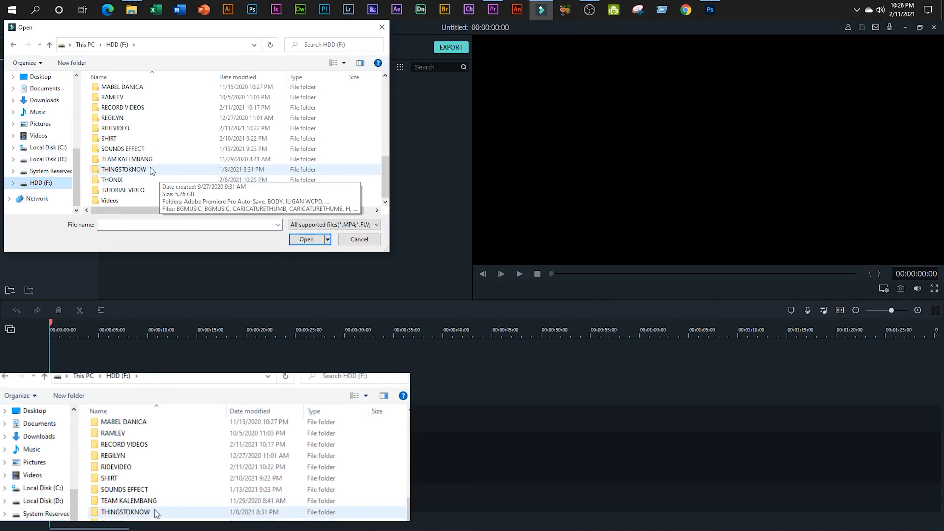
{"action": "double_click", "coordinate": [97, 129]}
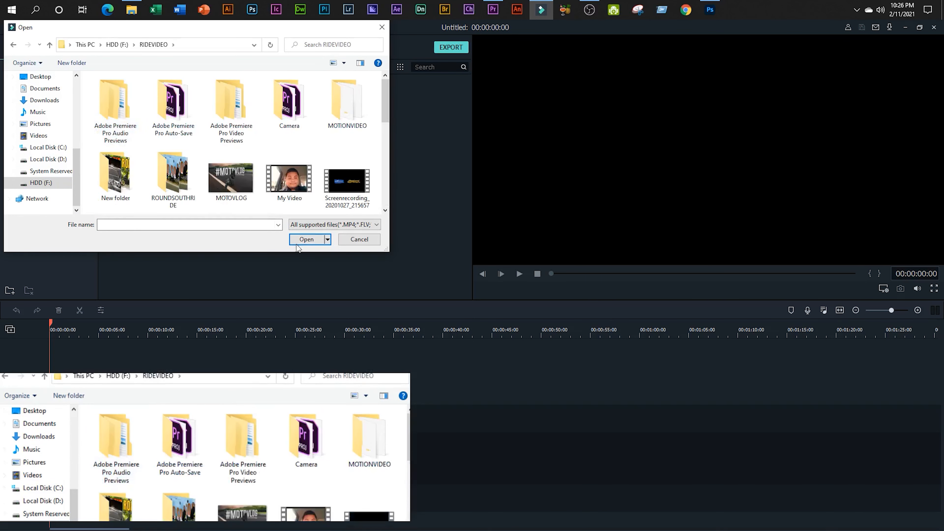
{"action": "double_click", "coordinate": [350, 96]}
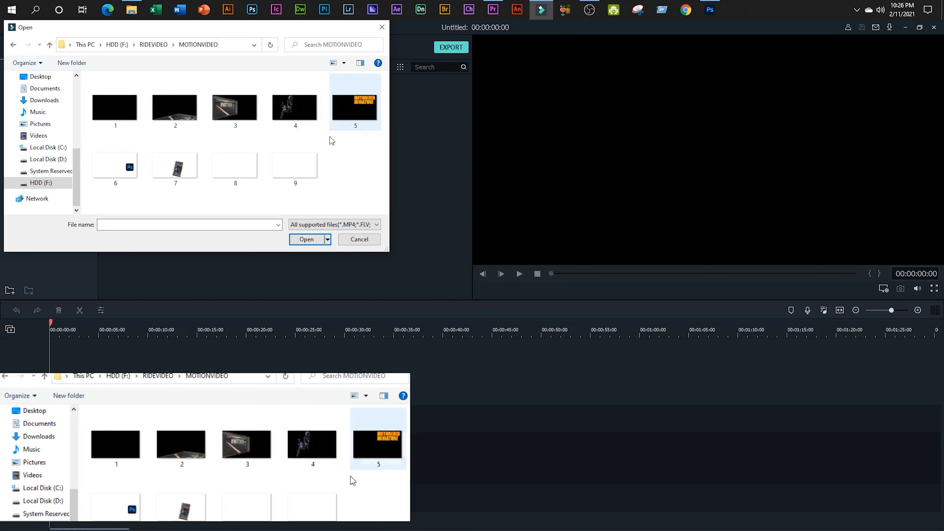
{"action": "left_click_drag", "start_coordinate": [365, 195], "coordinate": [116, 111]}
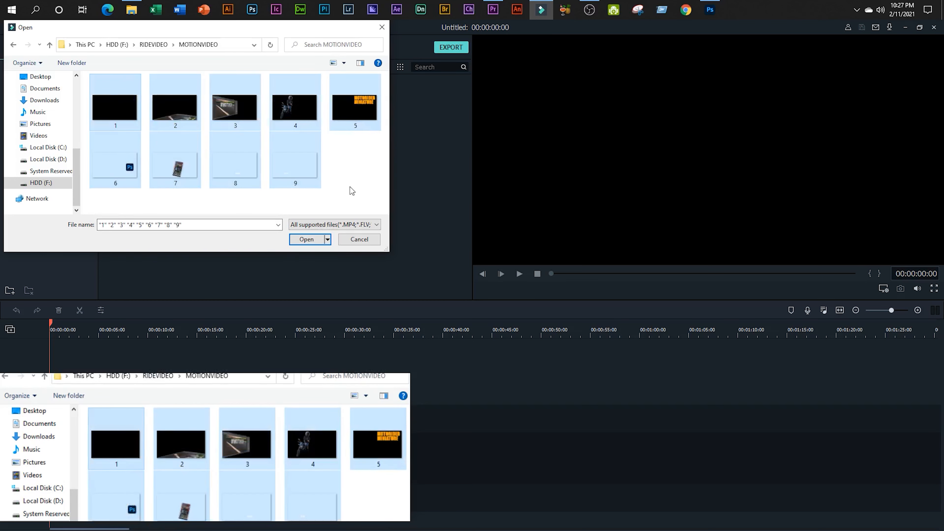
{"action": "left_click_drag", "start_coordinate": [364, 203], "coordinate": [117, 100]}
{"action": "left_click", "coordinate": [297, 240]}
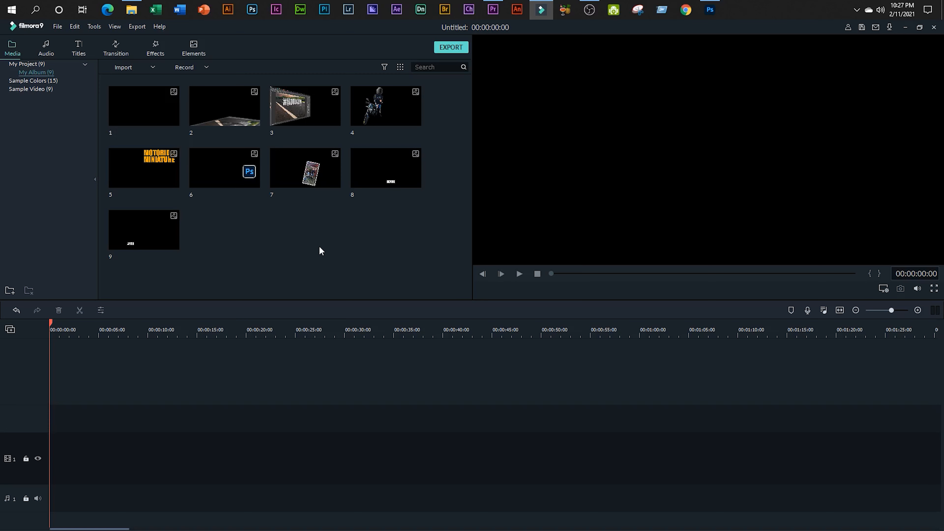
- Stack images 1 to 5 in order on video tracks 1 to 5, each starting at 00:00:00:00
{"action": "mouse_move", "coordinate": [141, 95]}
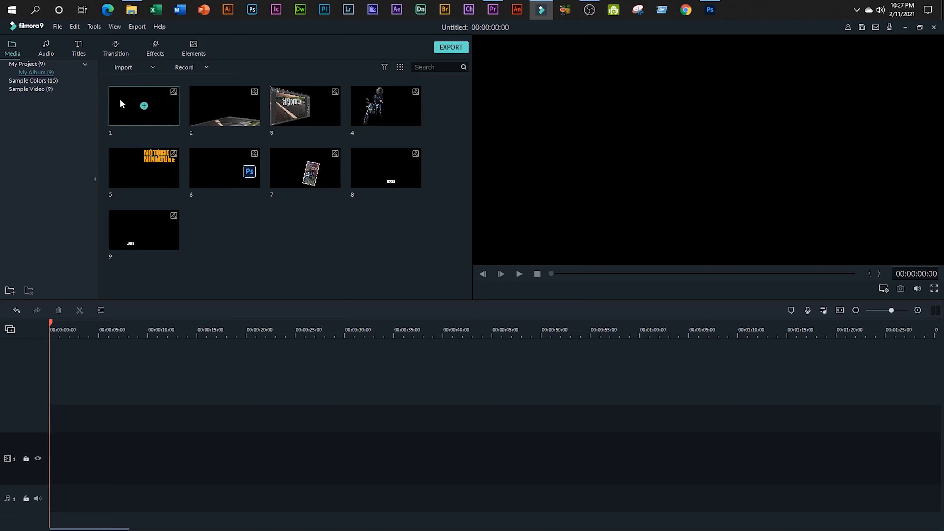
{"action": "left_click_drag", "start_coordinate": [121, 103], "coordinate": [43, 459]}
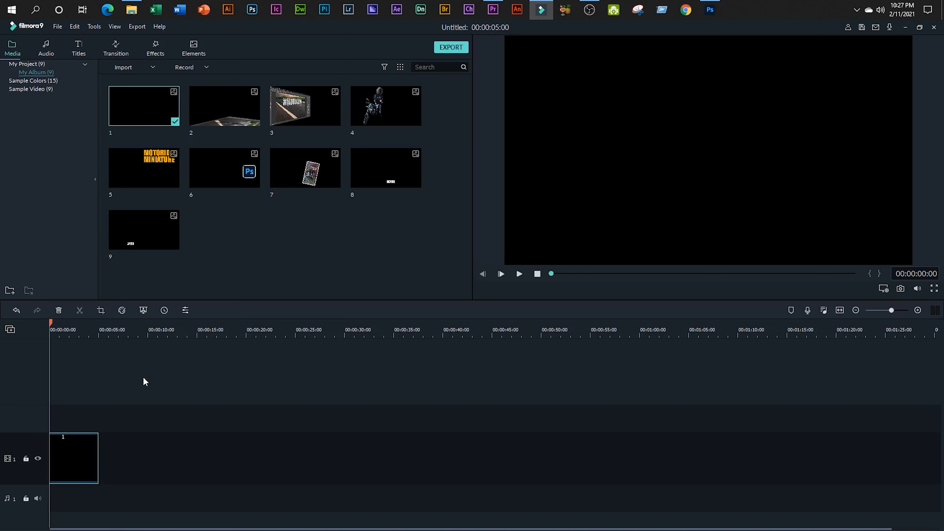
{"action": "left_click", "coordinate": [238, 449]}
{"action": "left_click_drag", "start_coordinate": [207, 100], "coordinate": [43, 412]}
{"action": "left_click_drag", "start_coordinate": [309, 111], "coordinate": [48, 391]}
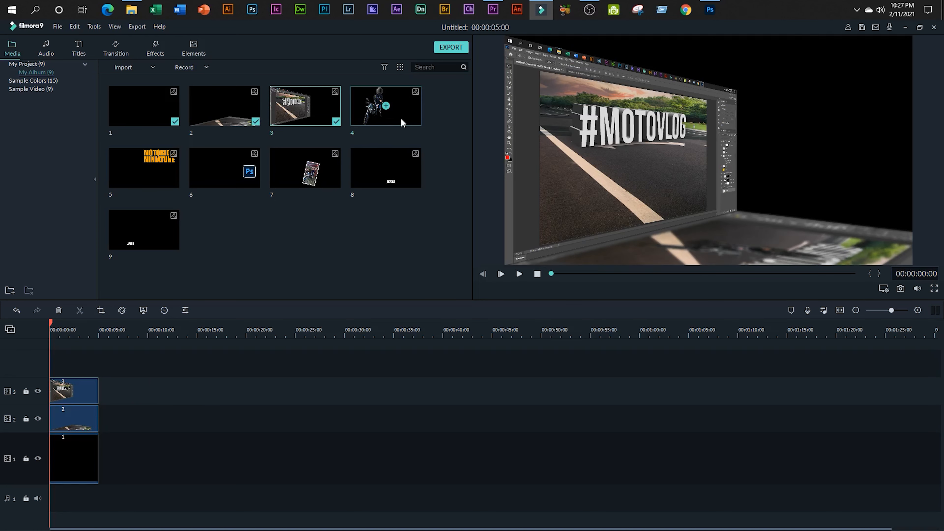
{"action": "left_click_drag", "start_coordinate": [404, 116], "coordinate": [42, 366]}
{"action": "left_click_drag", "start_coordinate": [147, 179], "coordinate": [44, 360]}
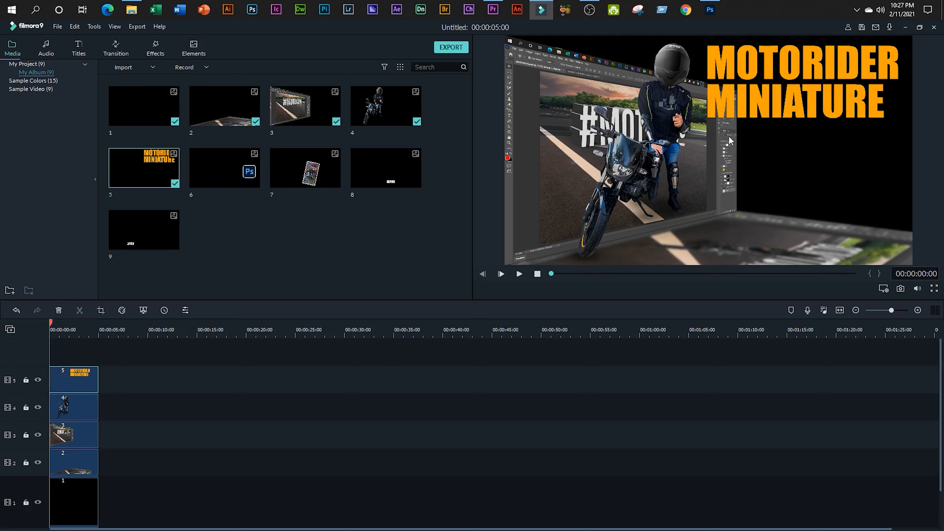
- Check the full thumbnail in Photoshop, return to Filmora9 and place image 6 on video track 6 at the timeline start
{"action": "left_click", "coordinate": [709, 9]}
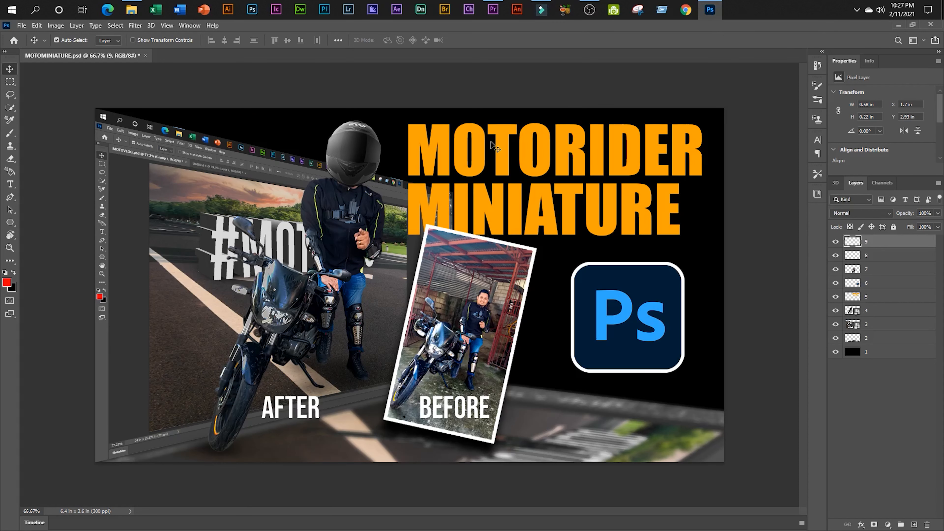
{"action": "left_click", "coordinate": [540, 10]}
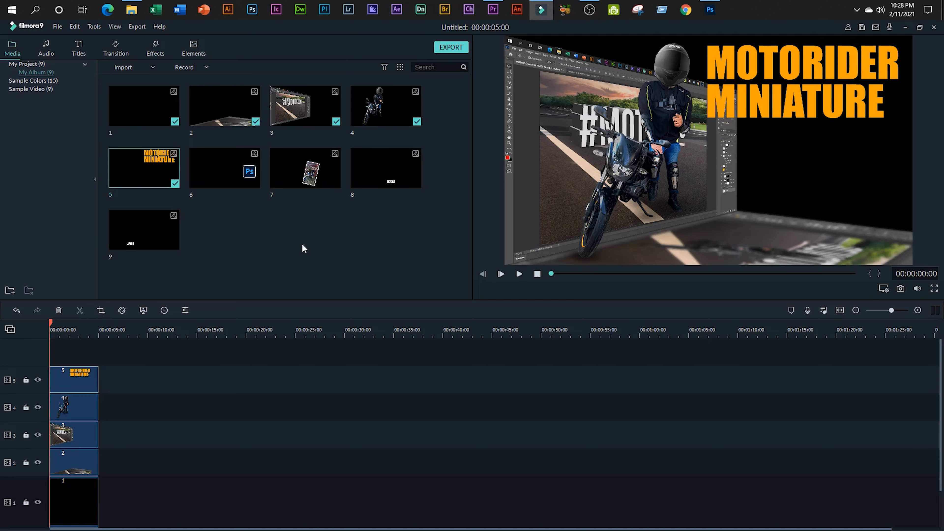
{"action": "left_click", "coordinate": [209, 170]}
{"action": "left_click_drag", "start_coordinate": [204, 169], "coordinate": [43, 355]}
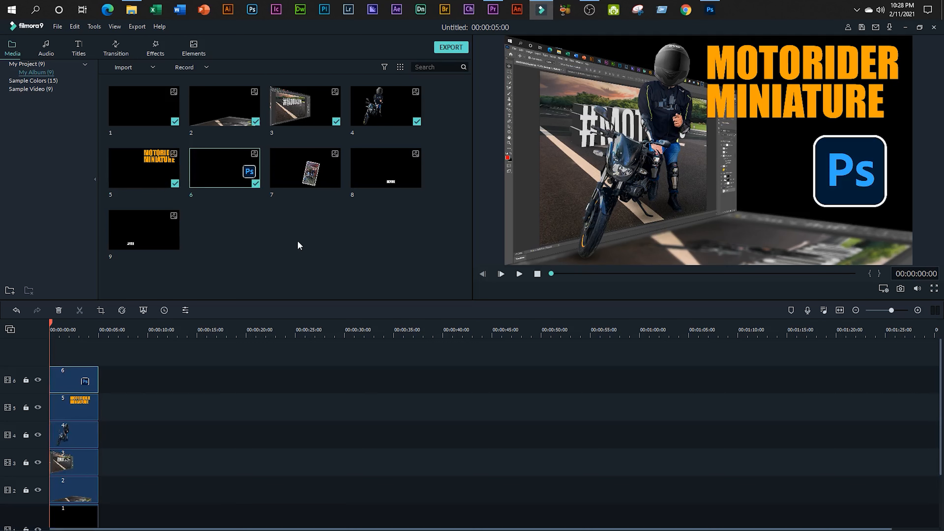
- Look over the image clips stacked on video tracks 1 to 6 of the timeline
{"action": "scroll", "coordinate": [154, 421], "scroll_direction": "down", "scroll_amount": 2}
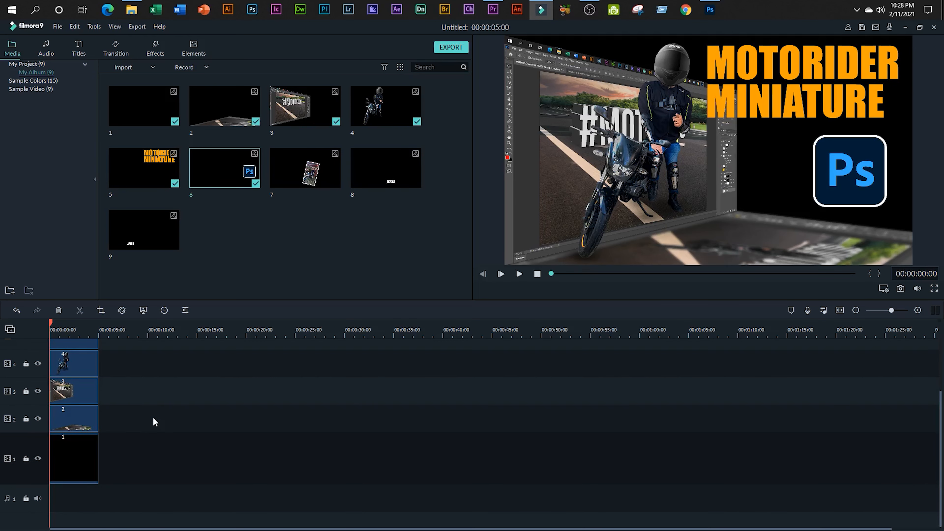
{"action": "left_click", "coordinate": [169, 456]}
{"action": "left_click", "coordinate": [76, 452]}
{"action": "scroll", "coordinate": [75, 380], "scroll_direction": "up", "scroll_amount": 3}
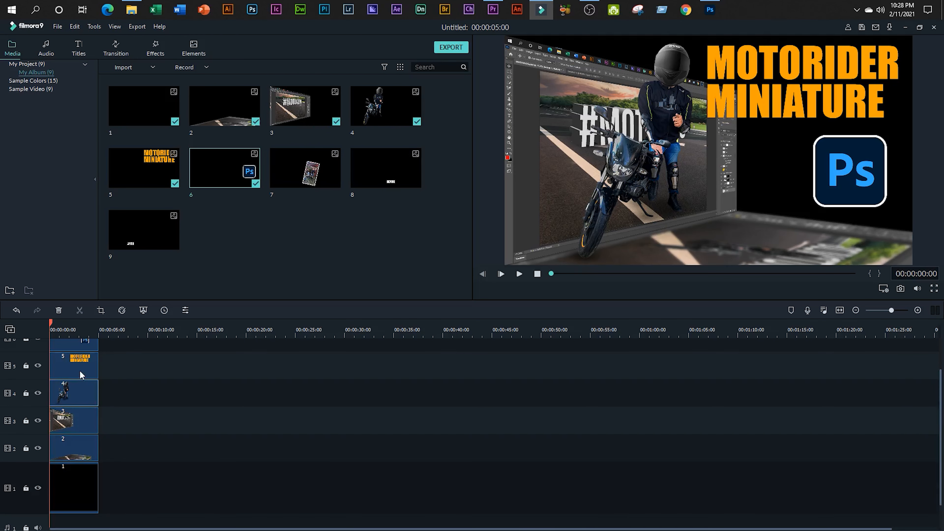
{"action": "scroll", "coordinate": [80, 387], "scroll_direction": "up", "scroll_amount": 1}
{"action": "left_click", "coordinate": [69, 365]}
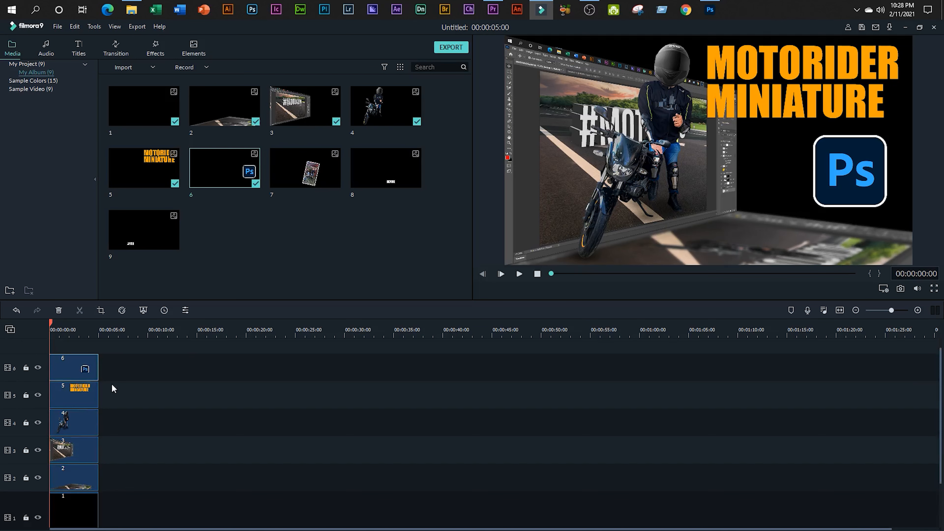
{"action": "scroll", "coordinate": [130, 438], "scroll_direction": "down", "scroll_amount": 2}
{"action": "scroll", "coordinate": [129, 435], "scroll_direction": "up", "scroll_amount": 3}
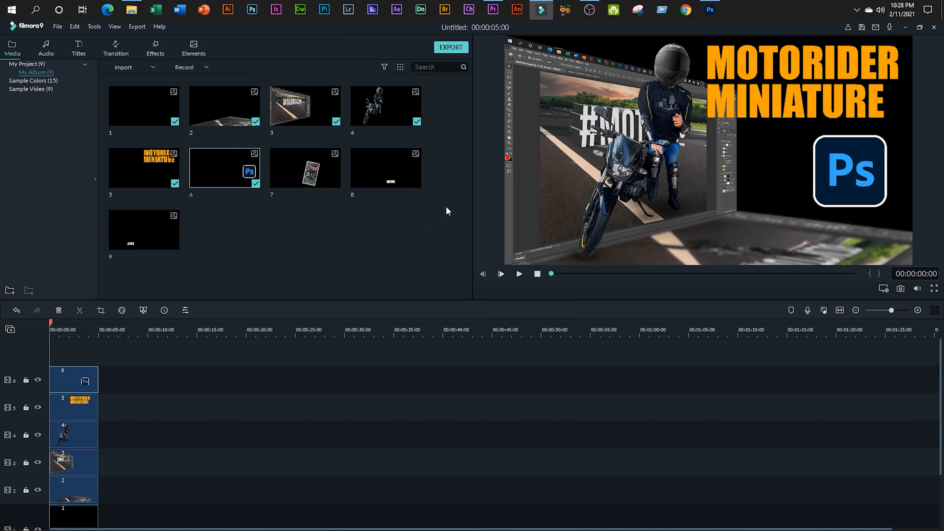
- Place images 7, 8 and 9 on video tracks 7, 8 and 9, each starting at 00:00:00:00
{"action": "left_click", "coordinate": [282, 186]}
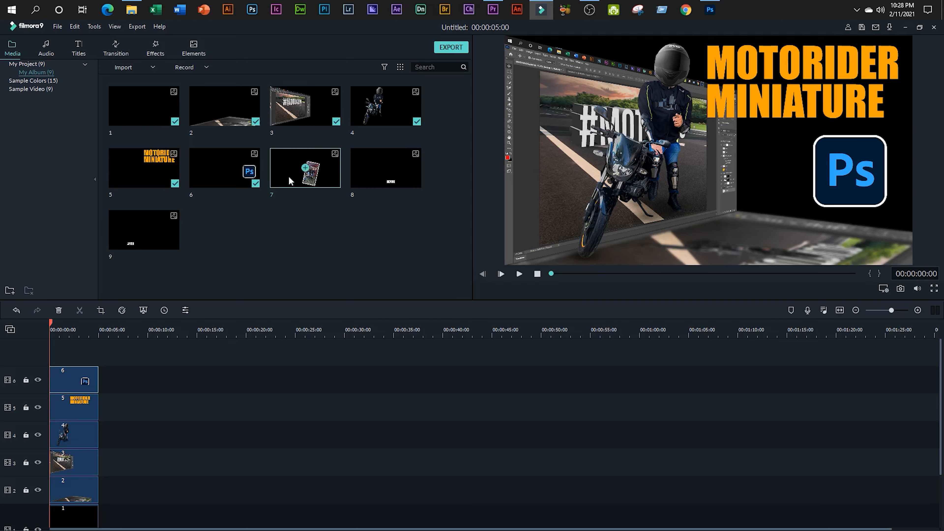
{"action": "left_click_drag", "start_coordinate": [288, 176], "coordinate": [43, 362]}
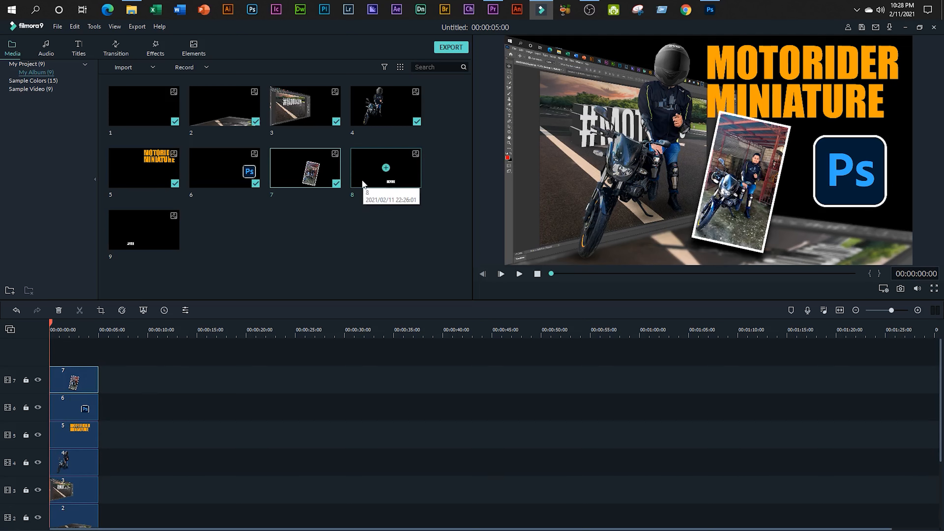
{"action": "left_click_drag", "start_coordinate": [361, 179], "coordinate": [44, 357]}
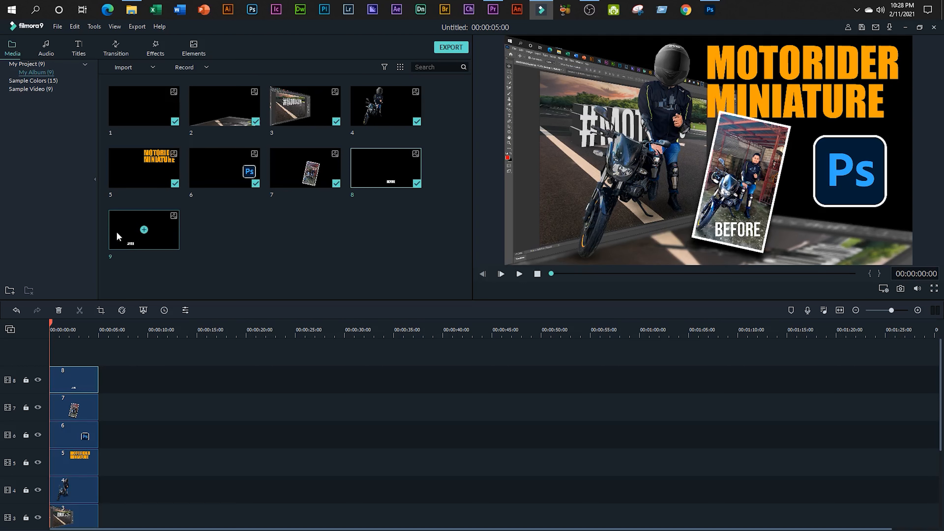
{"action": "left_click_drag", "start_coordinate": [117, 231], "coordinate": [44, 359]}
{"action": "scroll", "coordinate": [133, 383], "scroll_direction": "down", "scroll_amount": 5}
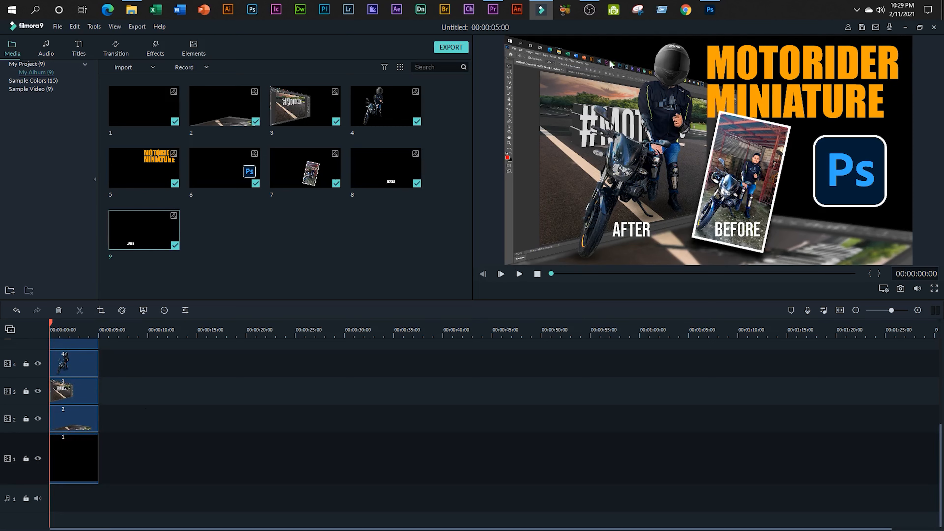
- Compare the stacked result in the Filmora9 preview with the full MOTOMINIATURE thumbnail in Photoshop, ending back in Filmora9
{"action": "left_click", "coordinate": [710, 9]}
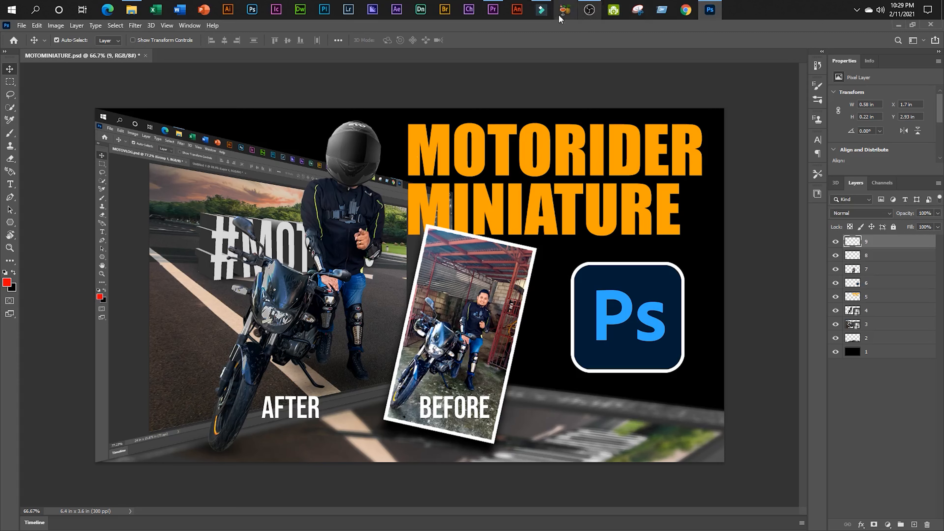
{"action": "left_click", "coordinate": [540, 11]}
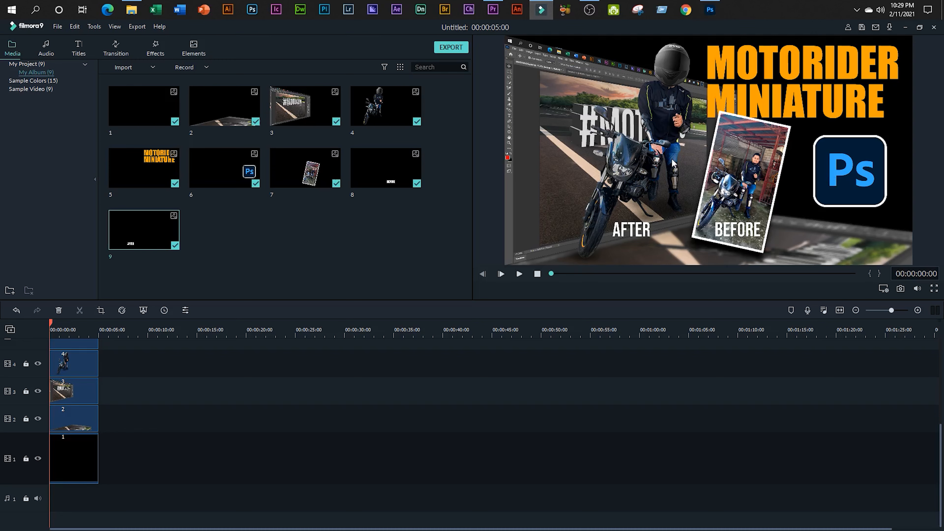
{"action": "left_click", "coordinate": [709, 10]}
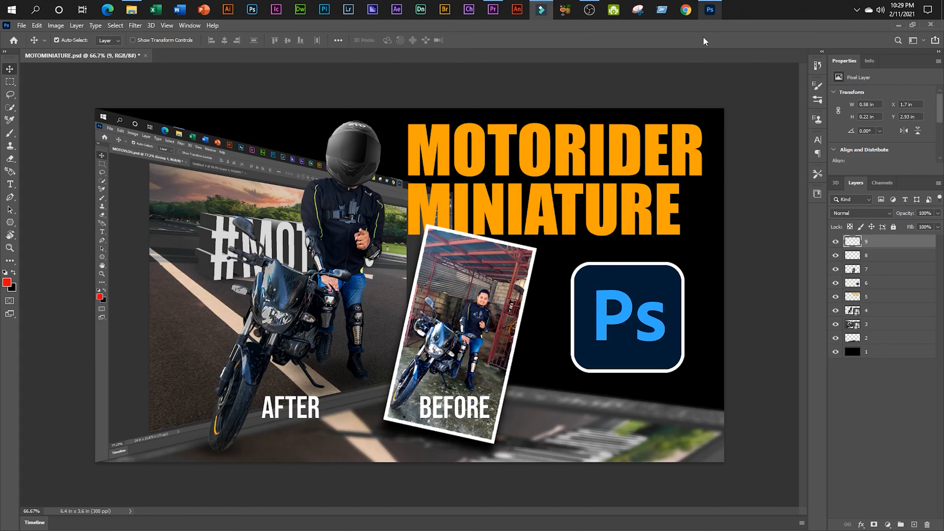
{"action": "mouse_move", "coordinate": [836, 241]}
{"action": "left_mouse_down"}
{"action": "mouse_move", "coordinate": [835, 331]}
{"action": "mouse_move", "coordinate": [835, 241]}
{"action": "left_mouse_up"}
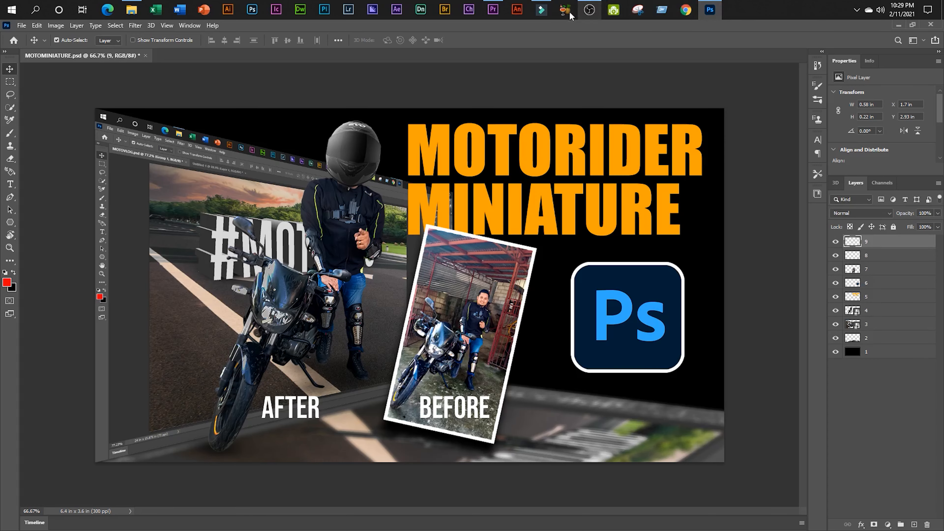
{"action": "left_click", "coordinate": [538, 12]}
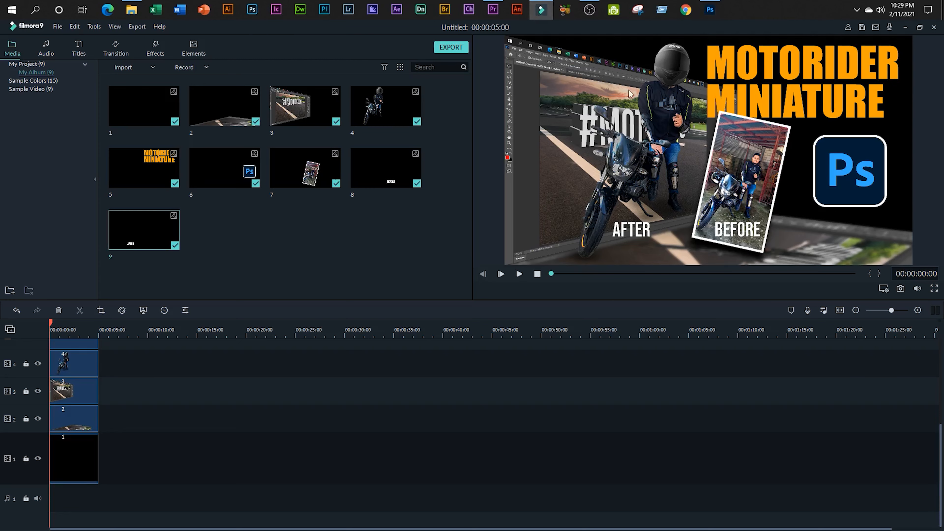
- Extend the image 1 clip on video track 1 to about 30 seconds
{"action": "left_click", "coordinate": [193, 435]}
{"action": "scroll", "coordinate": [178, 429], "scroll_direction": "up", "scroll_amount": 2}
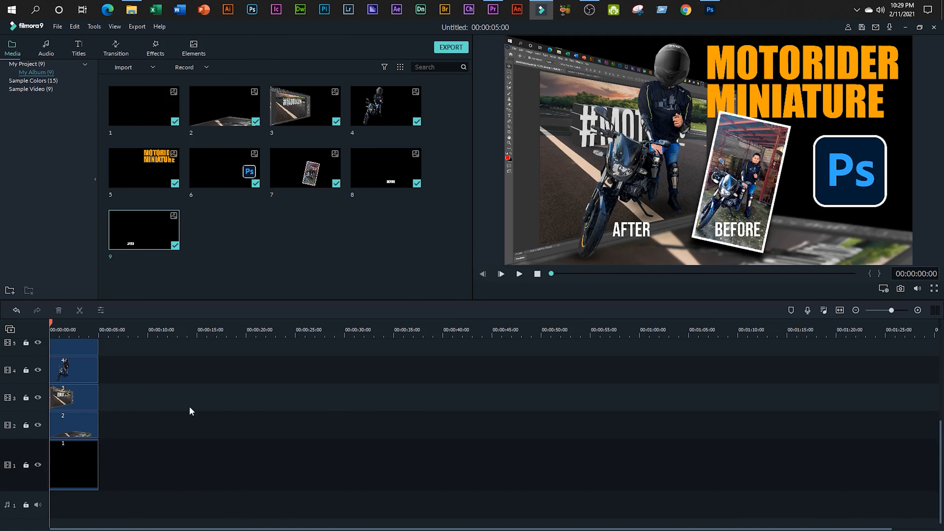
{"action": "scroll", "coordinate": [191, 411], "scroll_direction": "up", "scroll_amount": 2}
{"action": "scroll", "coordinate": [196, 416], "scroll_direction": "up", "scroll_amount": 2}
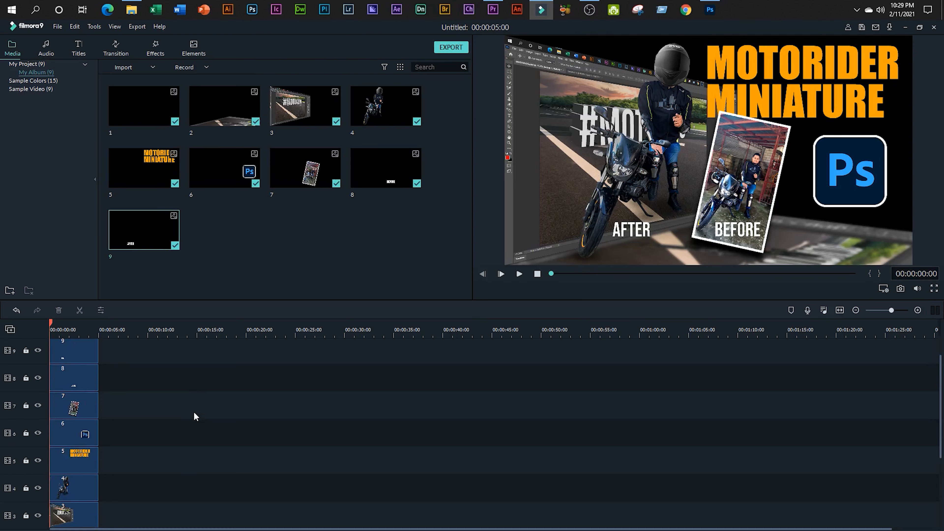
{"action": "scroll", "coordinate": [196, 416], "scroll_direction": "down", "scroll_amount": 4}
{"action": "left_click", "coordinate": [83, 466]}
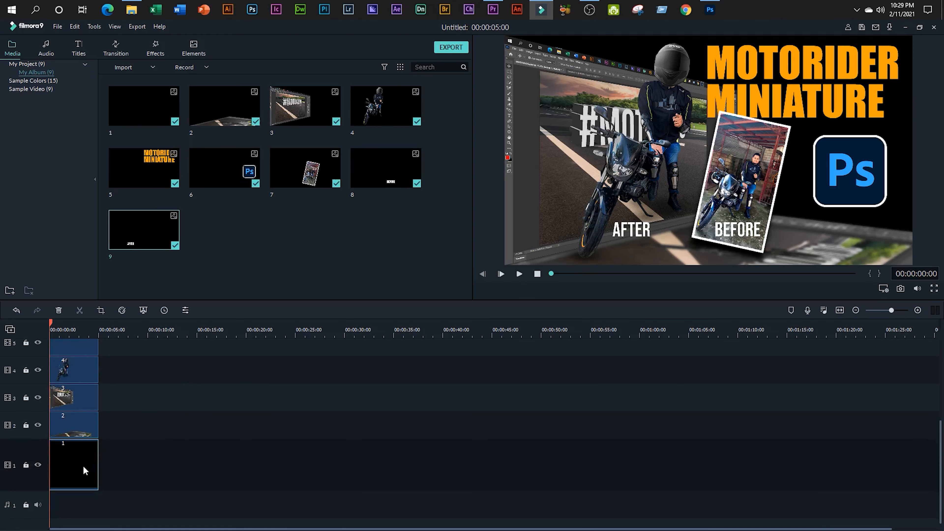
{"action": "left_click", "coordinate": [155, 472]}
{"action": "left_click", "coordinate": [83, 471]}
{"action": "left_click_drag", "start_coordinate": [97, 469], "coordinate": [349, 475]}
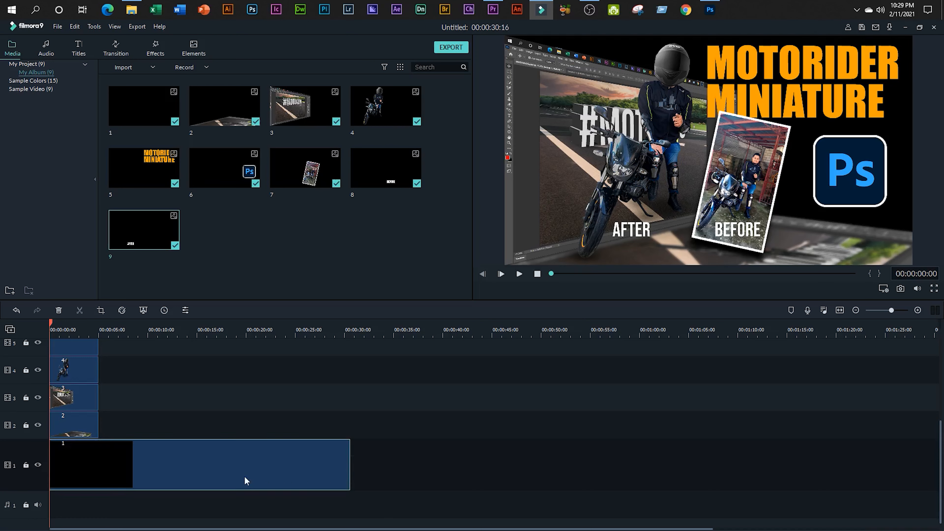
{"action": "left_click", "coordinate": [488, 466]}
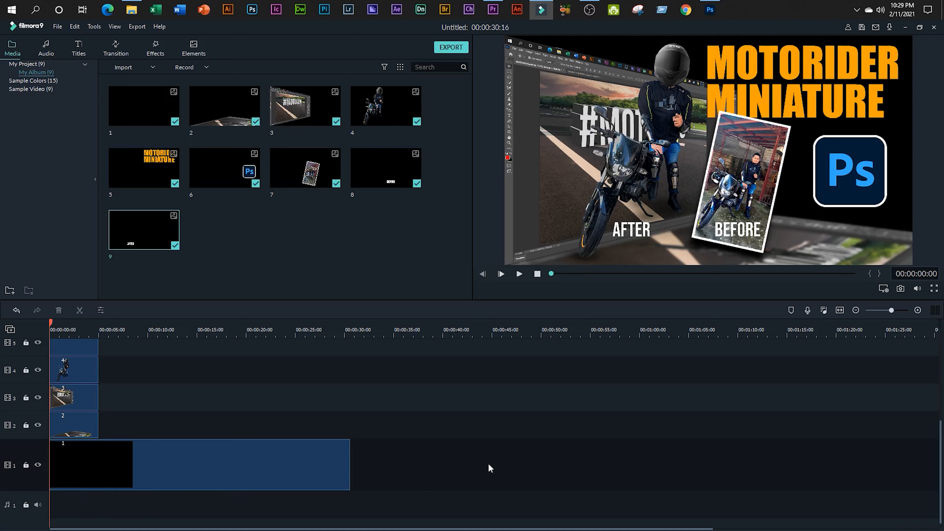
{"action": "left_click", "coordinate": [265, 468]}
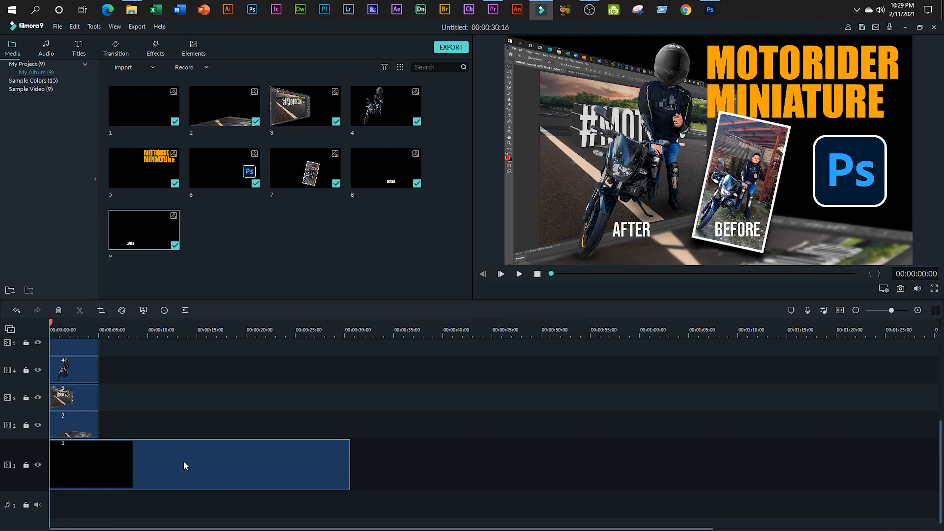
- Look through the clips on video tracks 1 to 9 and bring up the transition library
{"action": "scroll", "coordinate": [182, 464], "scroll_direction": "up", "scroll_amount": 3}
{"action": "scroll", "coordinate": [179, 462], "scroll_direction": "down", "scroll_amount": 3}
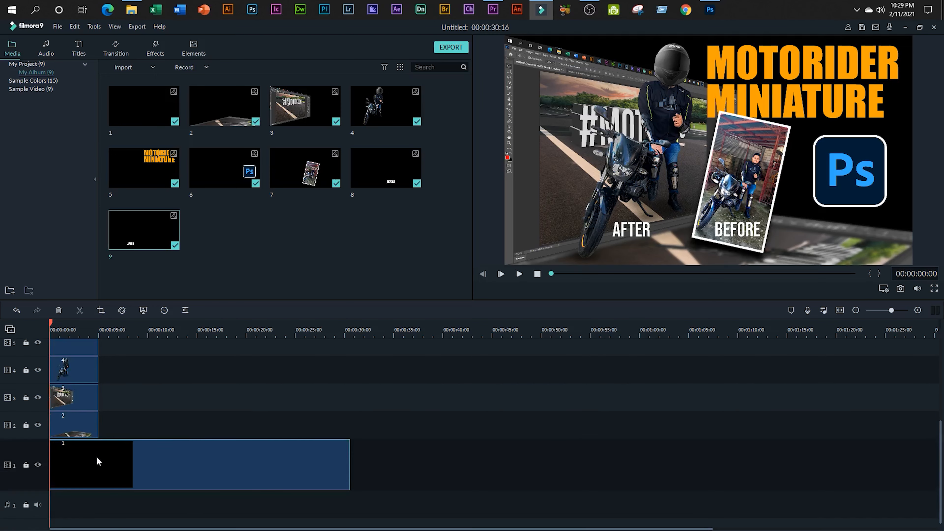
{"action": "left_click", "coordinate": [75, 425]}
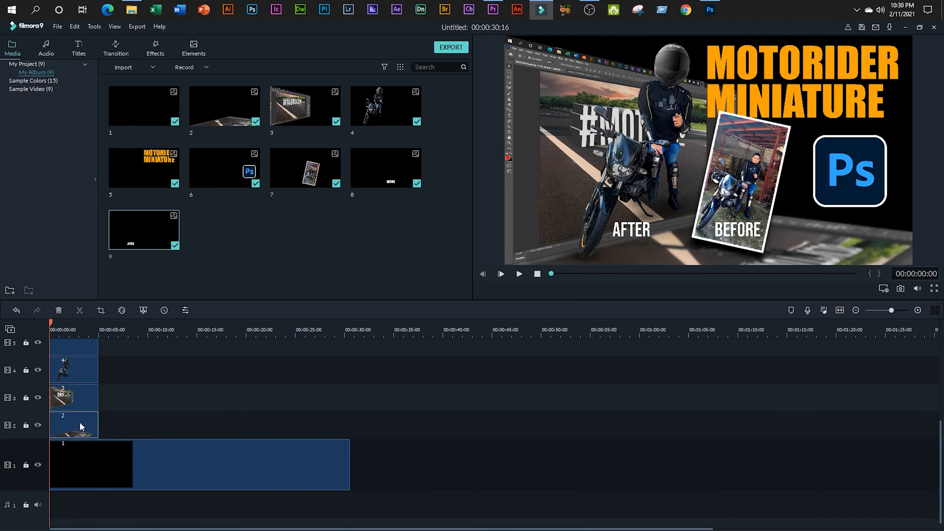
{"action": "left_click", "coordinate": [264, 256]}
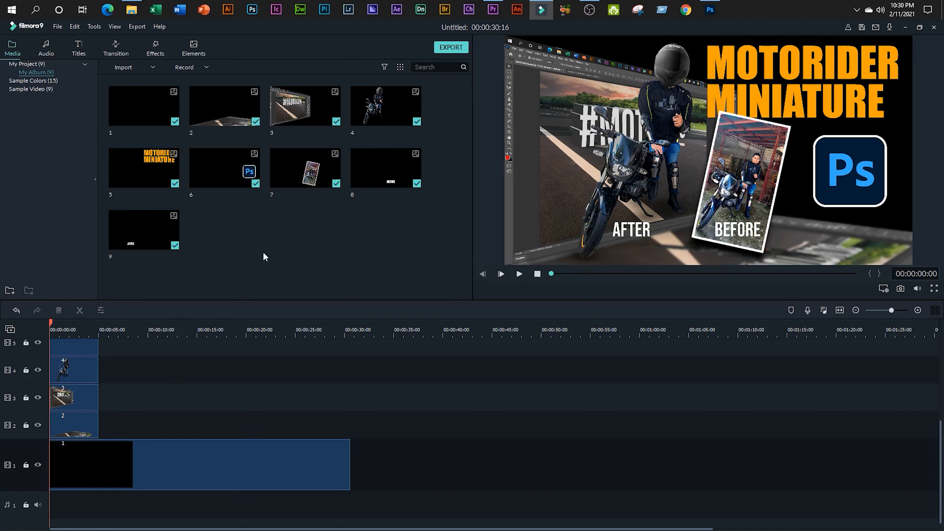
{"action": "left_click", "coordinate": [71, 422]}
{"action": "scroll", "coordinate": [71, 422], "scroll_direction": "up", "scroll_amount": 2}
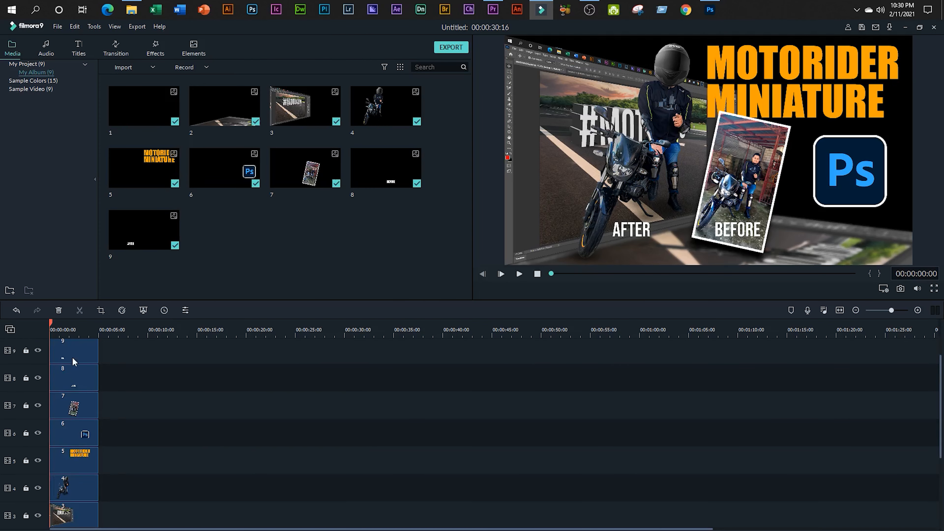
{"action": "scroll", "coordinate": [86, 451], "scroll_direction": "up", "scroll_amount": 4}
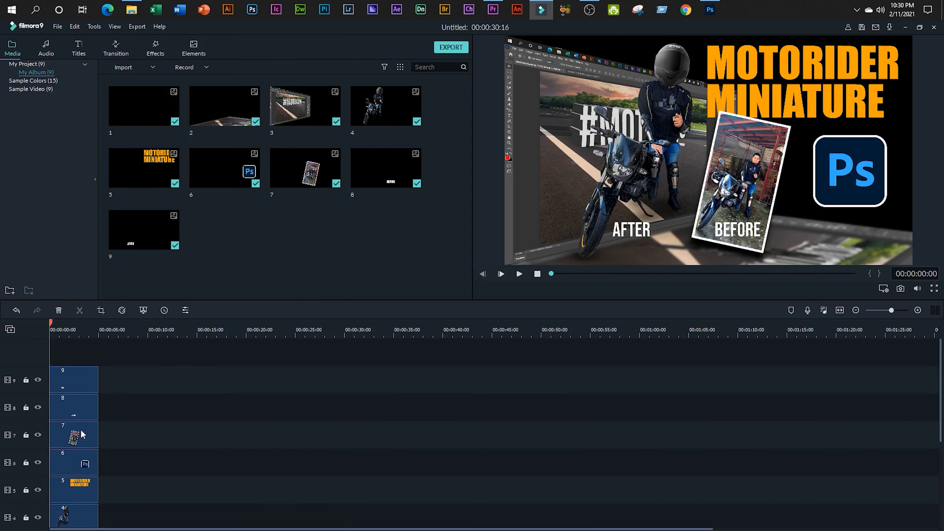
{"action": "scroll", "coordinate": [78, 495], "scroll_direction": "down", "scroll_amount": 2}
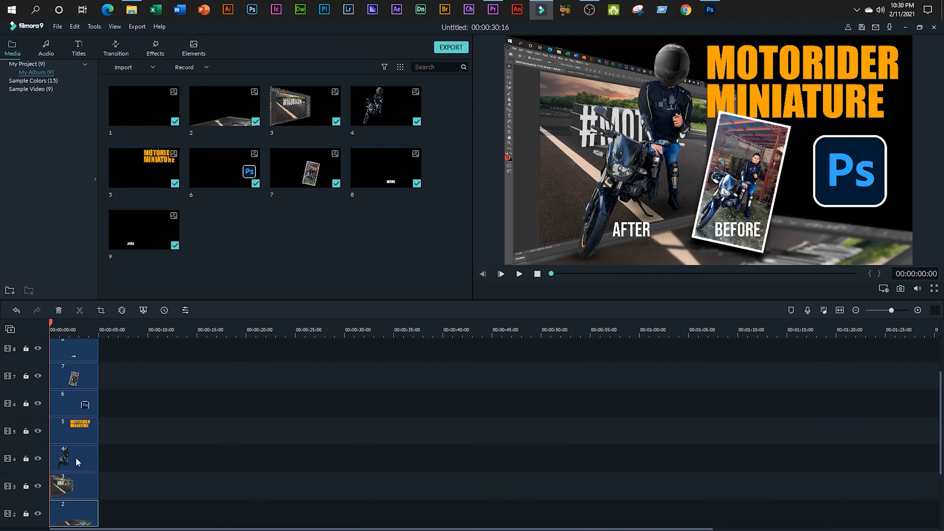
{"action": "scroll", "coordinate": [76, 446], "scroll_direction": "up", "scroll_amount": 2}
{"action": "scroll", "coordinate": [125, 432], "scroll_direction": "down", "scroll_amount": 4}
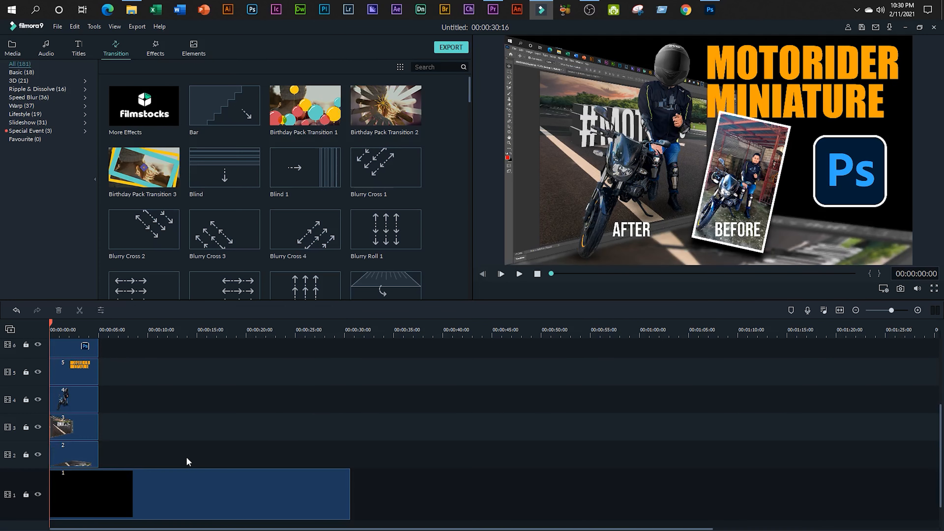
{"action": "scroll", "coordinate": [216, 460], "scroll_direction": "down", "scroll_amount": 1}
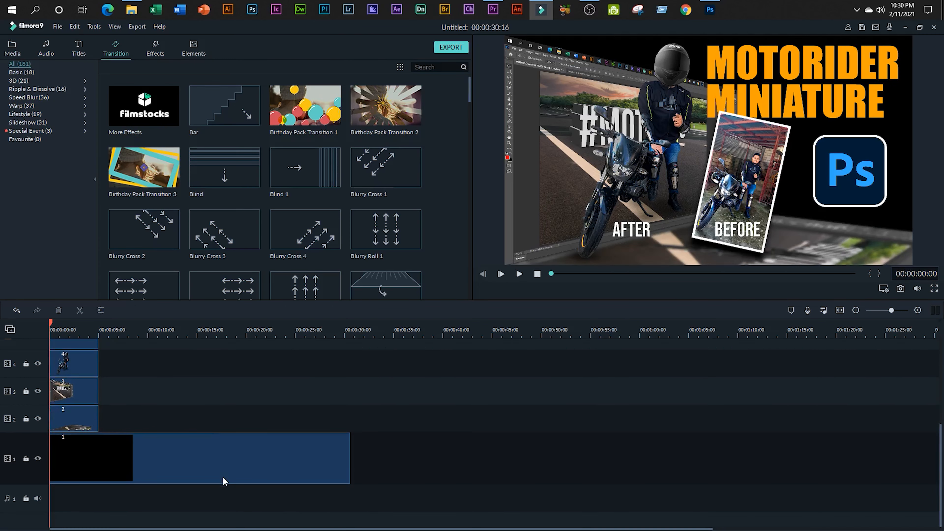
{"action": "scroll", "coordinate": [223, 480], "scroll_direction": "up", "scroll_amount": 3}
{"action": "scroll", "coordinate": [223, 480], "scroll_direction": "down", "scroll_amount": 3}
{"action": "scroll", "coordinate": [169, 456], "scroll_direction": "up", "scroll_amount": 3}
{"action": "scroll", "coordinate": [100, 435], "scroll_direction": "down", "scroll_amount": 3}
- Open the motion presets for the image 2 clip and briefly hide and reshow video track 2 to identify its content
{"action": "double_click", "coordinate": [84, 417]}
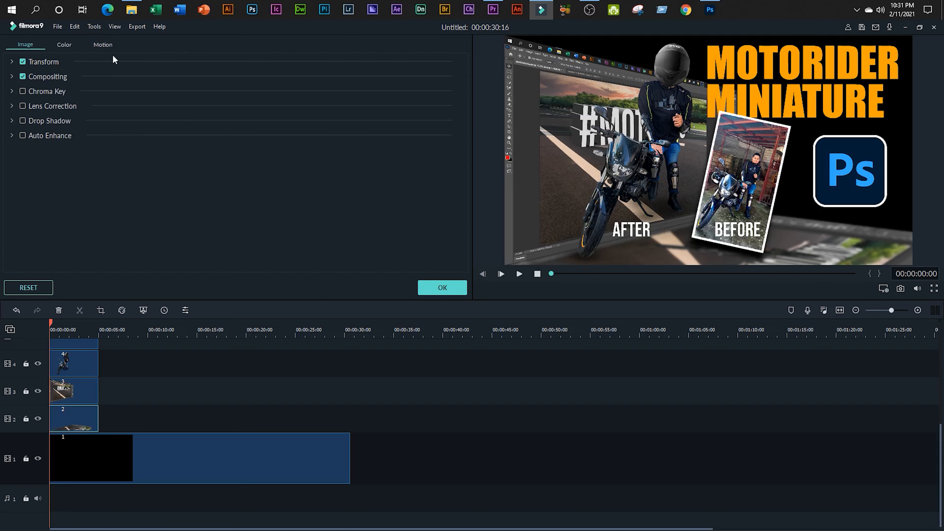
{"action": "left_click", "coordinate": [103, 48]}
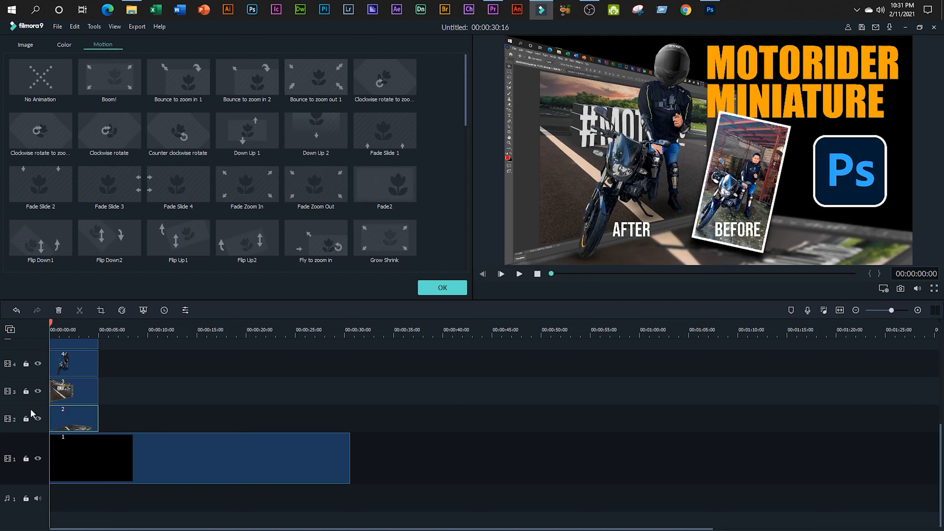
{"action": "left_click", "coordinate": [38, 418]}
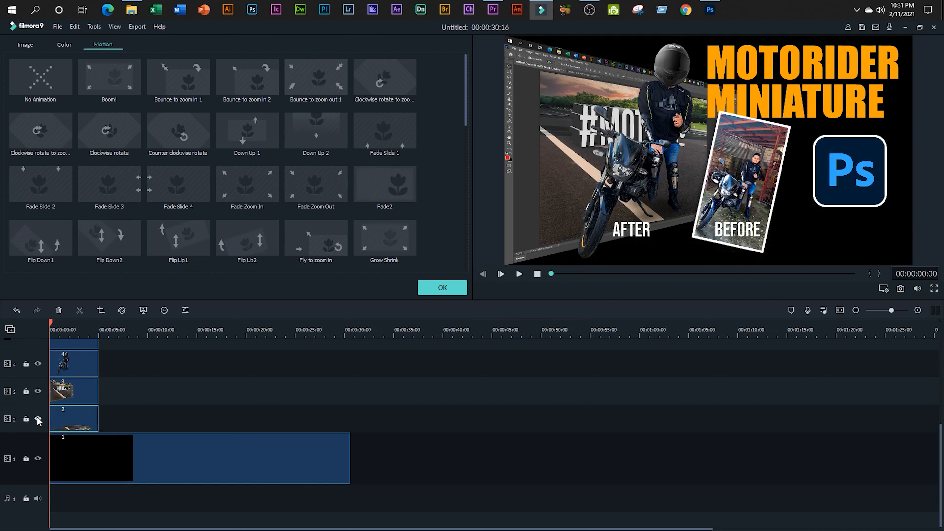
{"action": "left_click", "coordinate": [38, 419]}
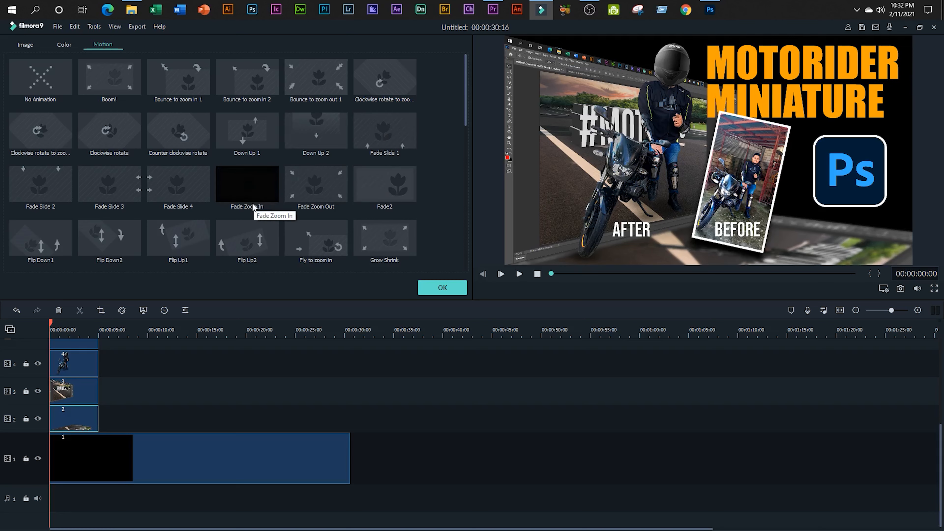
- Browse the motion presets and apply "Zoom in to the top" to the image 2 clip
{"action": "scroll", "coordinate": [376, 185], "scroll_direction": "down", "scroll_amount": 3}
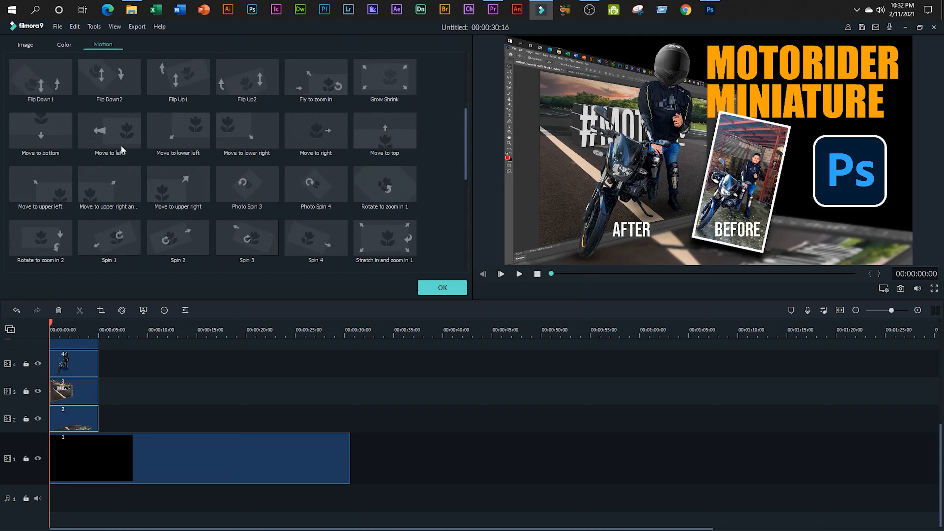
{"action": "scroll", "coordinate": [56, 208], "scroll_direction": "up", "scroll_amount": 3}
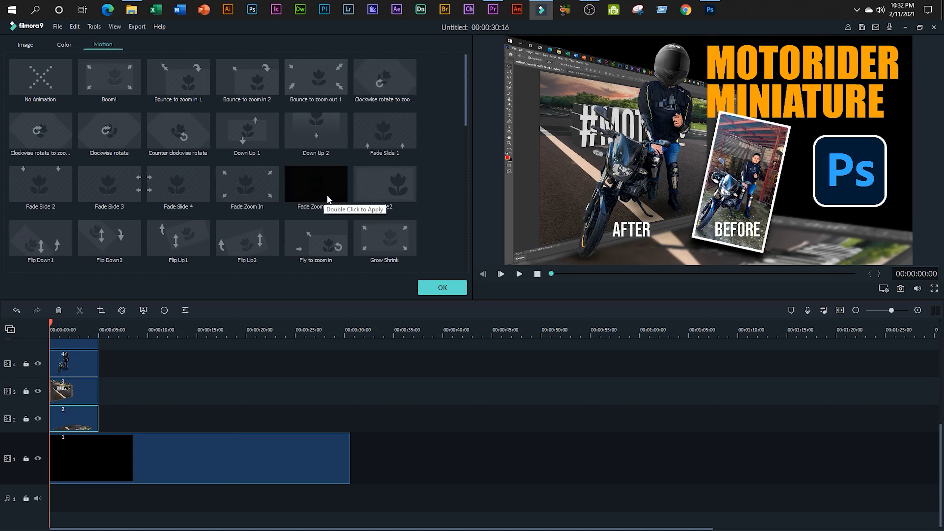
{"action": "scroll", "coordinate": [327, 195], "scroll_direction": "down", "scroll_amount": 3}
{"action": "scroll", "coordinate": [315, 205], "scroll_direction": "down", "scroll_amount": 5}
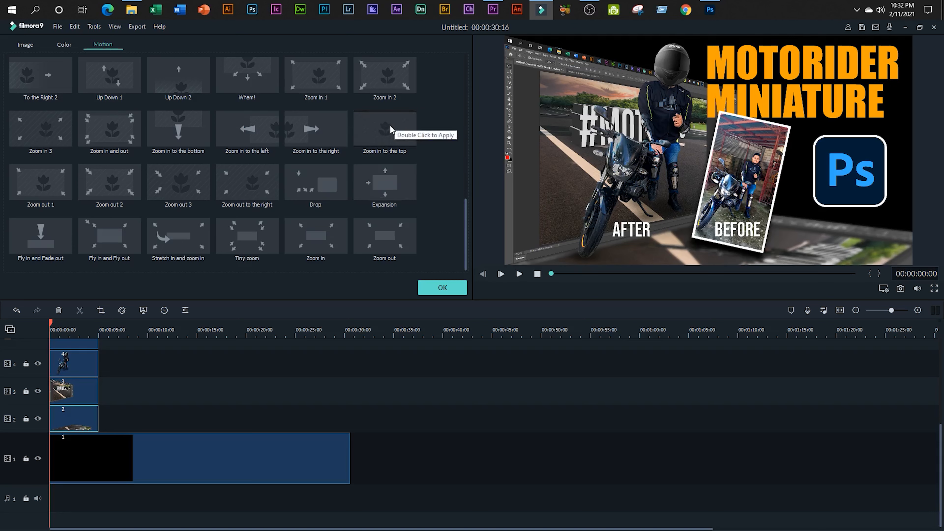
{"action": "left_click", "coordinate": [390, 126]}
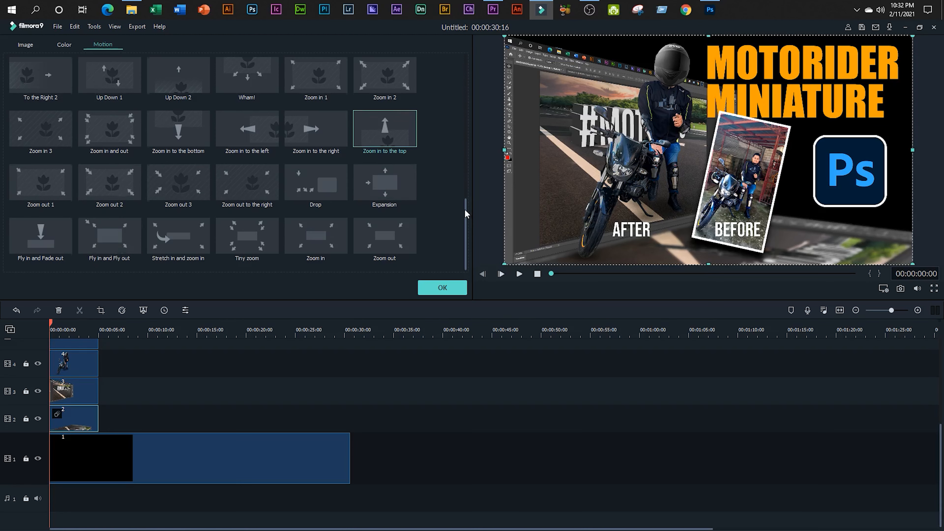
- Change the image 2 clip's motion to Up Down 2 and give the image 3 clip the To the Right 2 motion
{"action": "left_click_drag", "start_coordinate": [465, 209], "coordinate": [465, 150]}
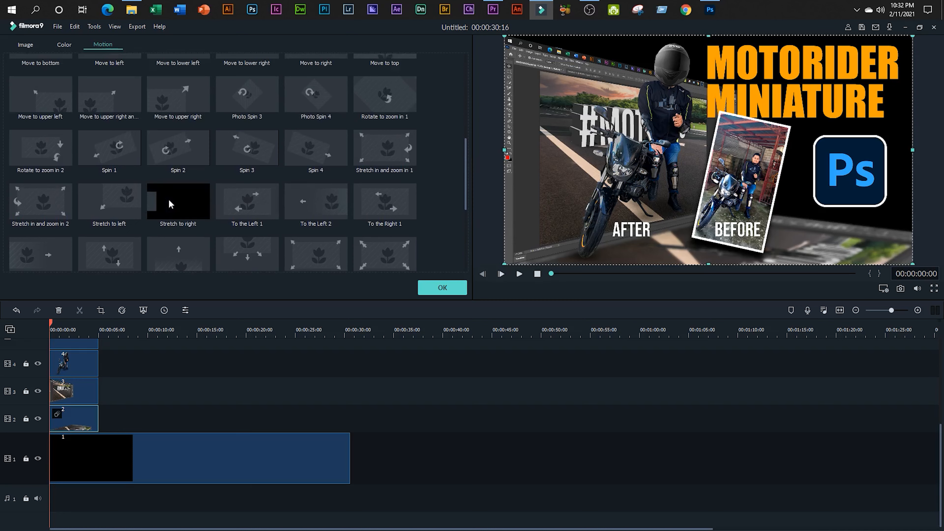
{"action": "left_click", "coordinate": [167, 259]}
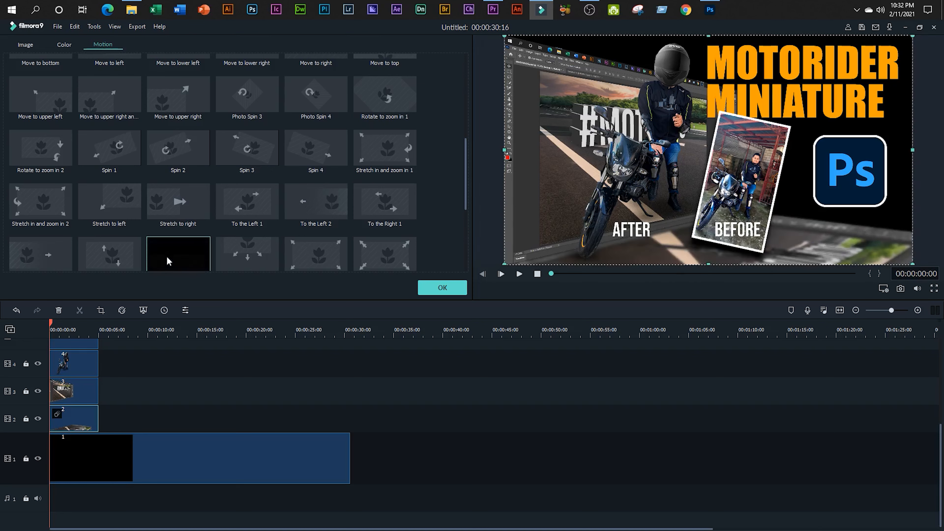
{"action": "left_click", "coordinate": [80, 392]}
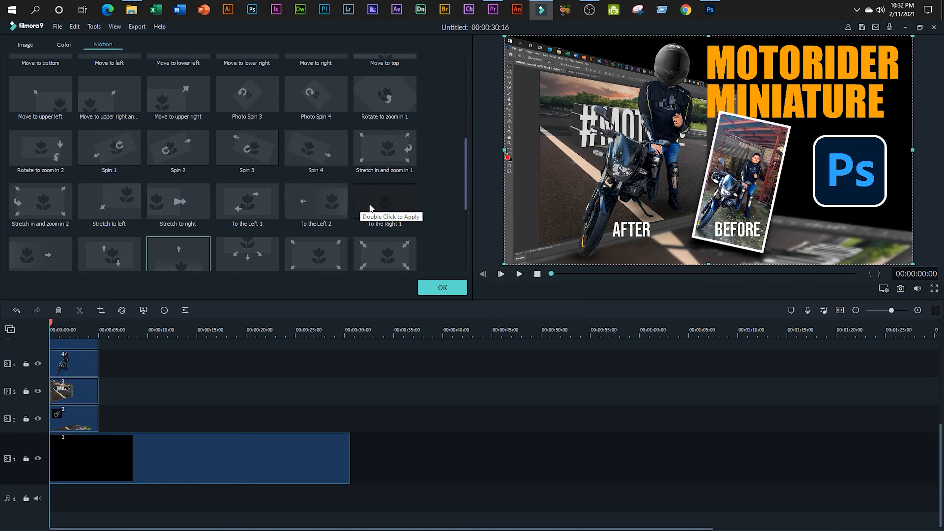
{"action": "double_click", "coordinate": [248, 210]}
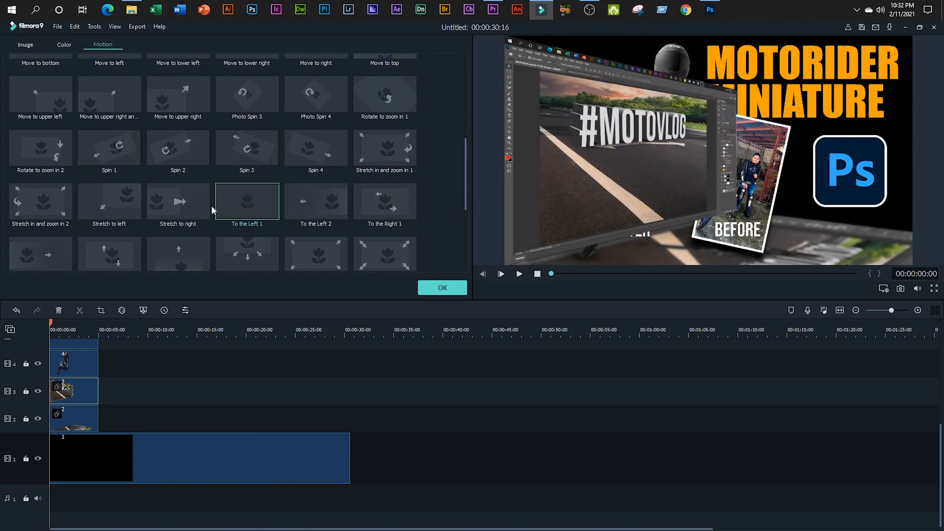
{"action": "double_click", "coordinate": [48, 254]}
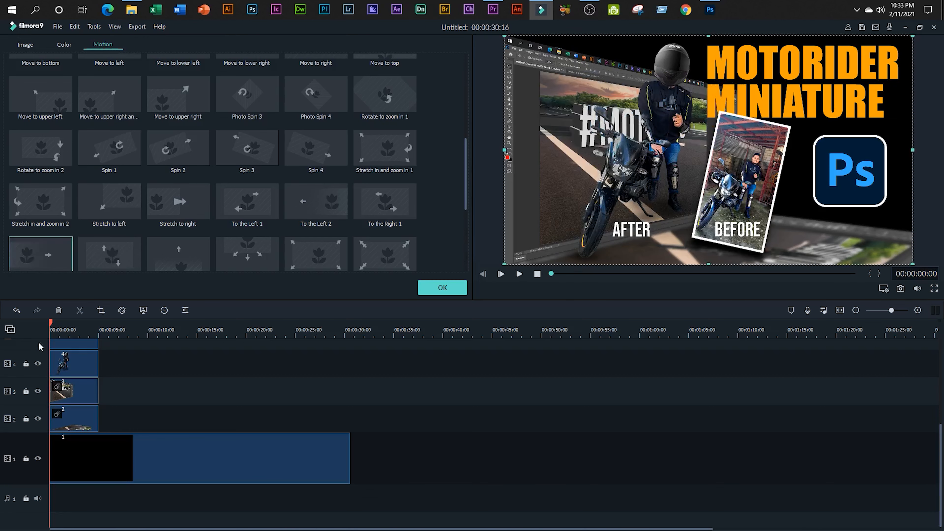
- Try the Spin 2 motion on the image 4 clip and replace it with Spin 3
{"action": "left_click", "coordinate": [84, 367]}
{"action": "double_click", "coordinate": [192, 140]}
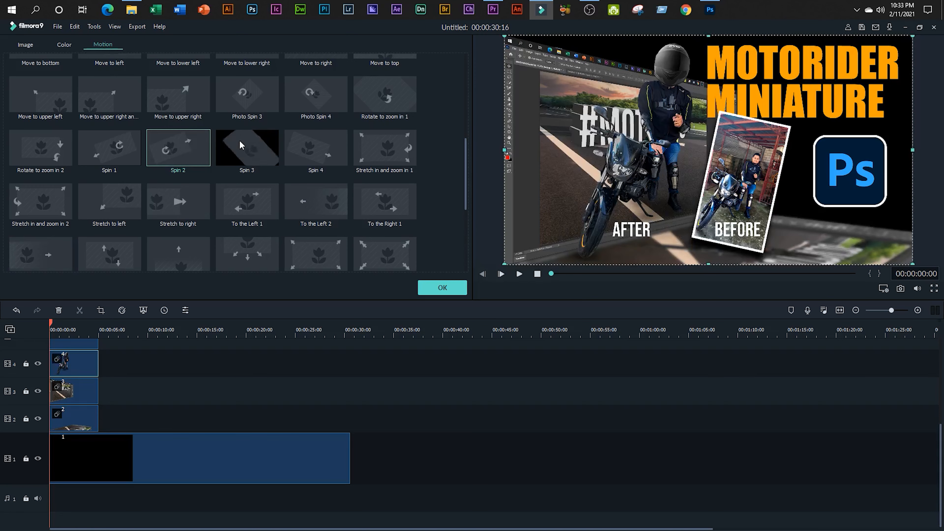
{"action": "double_click", "coordinate": [239, 148]}
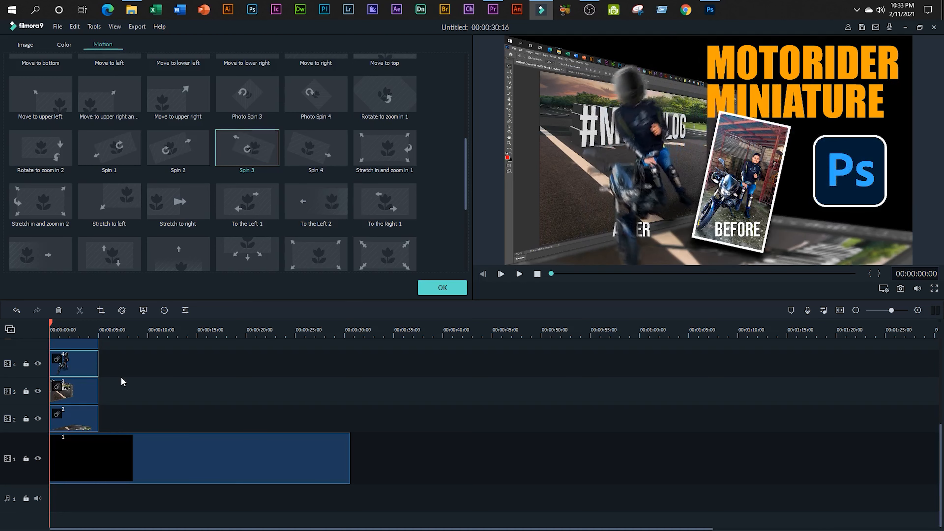
- Try the Stretch to right motion on the image 5 title clip and replace it with To the Left 2
{"action": "scroll", "coordinate": [121, 378], "scroll_direction": "up", "scroll_amount": 1}
{"action": "left_click", "coordinate": [73, 375]}
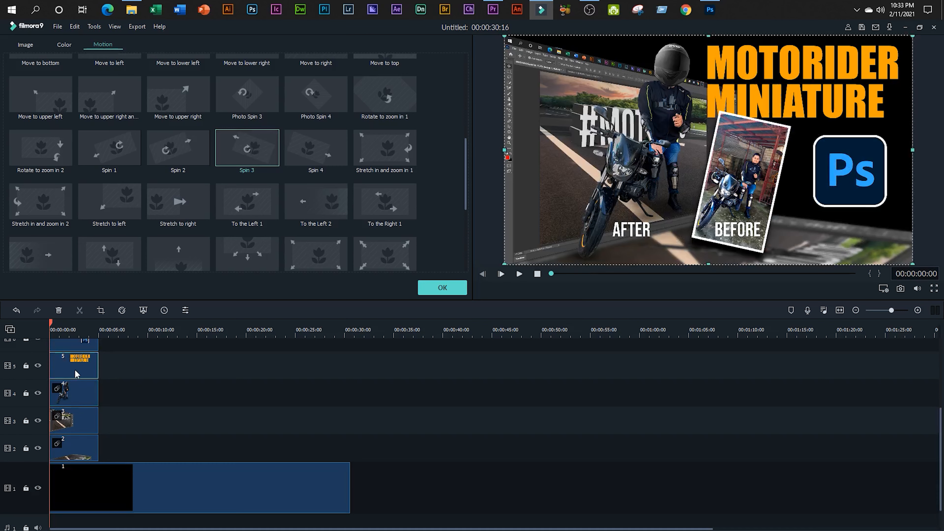
{"action": "left_click", "coordinate": [164, 202]}
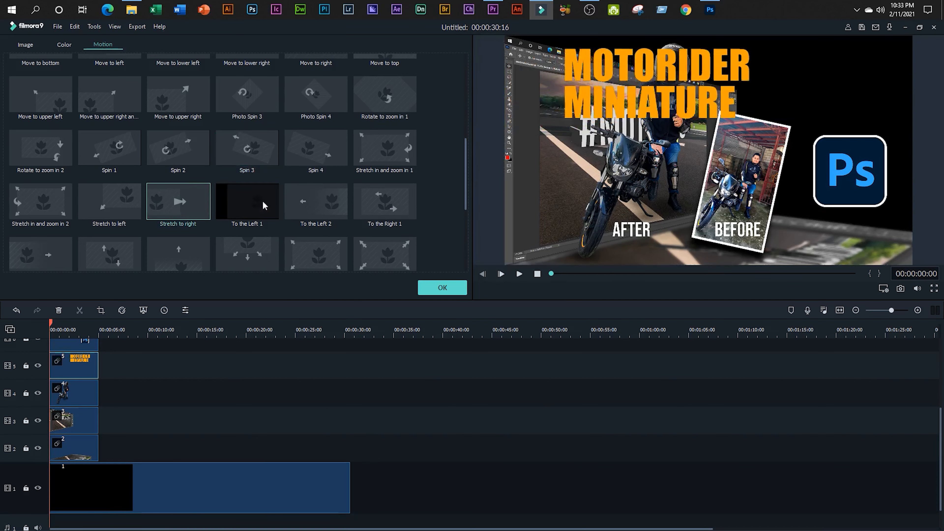
{"action": "left_click", "coordinate": [305, 203]}
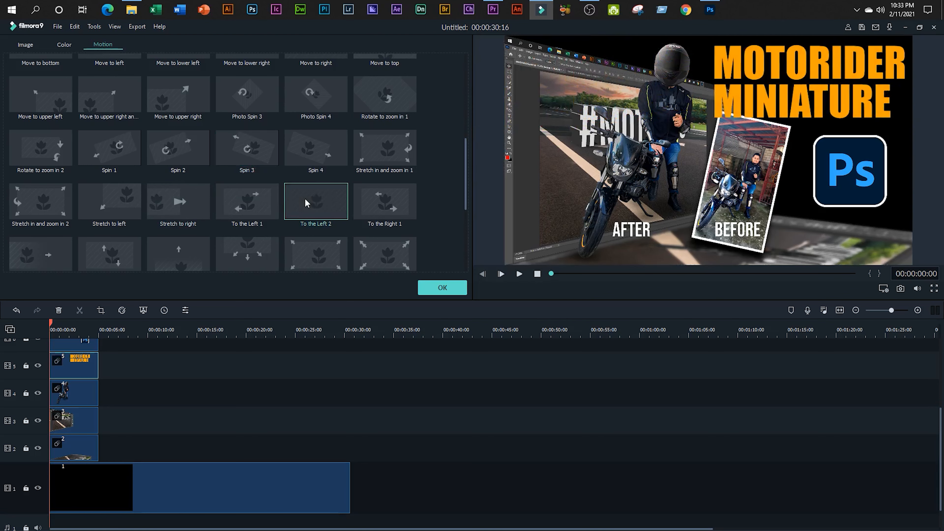
- Apply the To the Left 2 motion to the image 6 clip and the Spin 4 motion to the image 7 clip
{"action": "scroll", "coordinate": [115, 386], "scroll_direction": "up", "scroll_amount": 1}
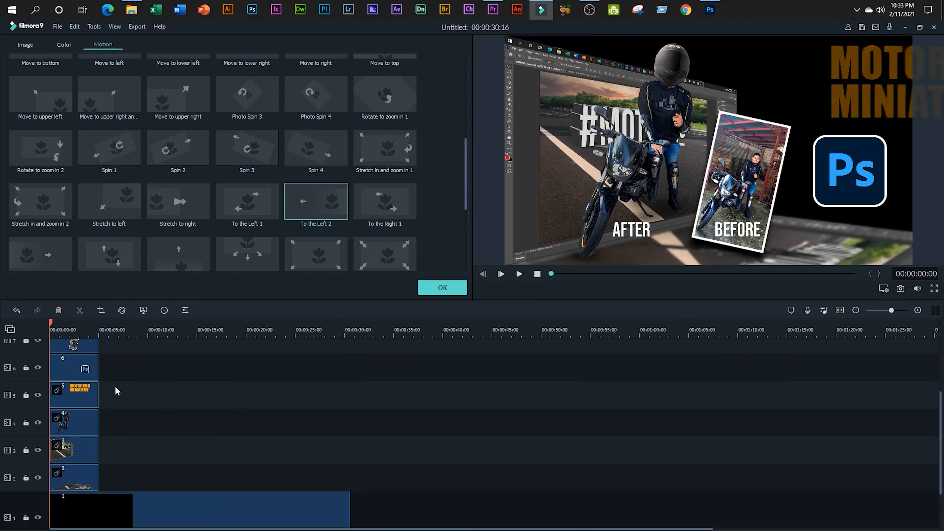
{"action": "left_click", "coordinate": [68, 371]}
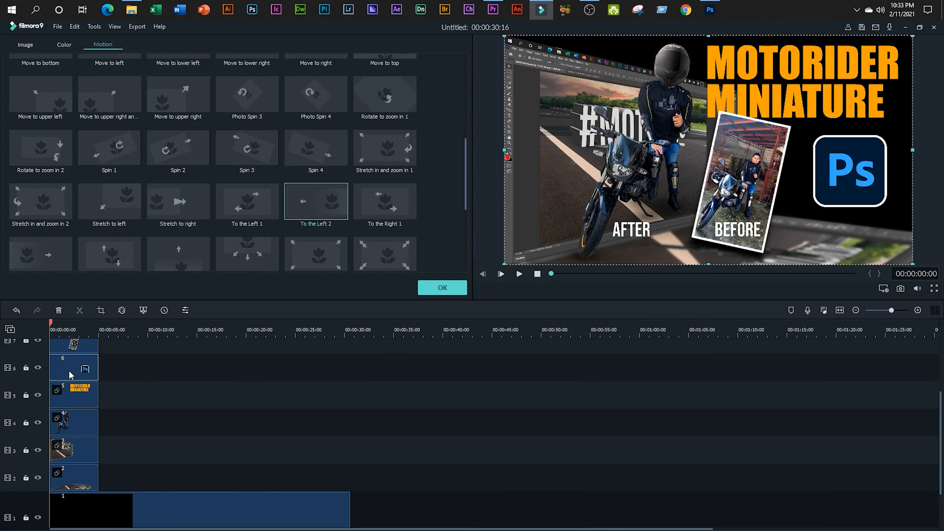
{"action": "double_click", "coordinate": [310, 202]}
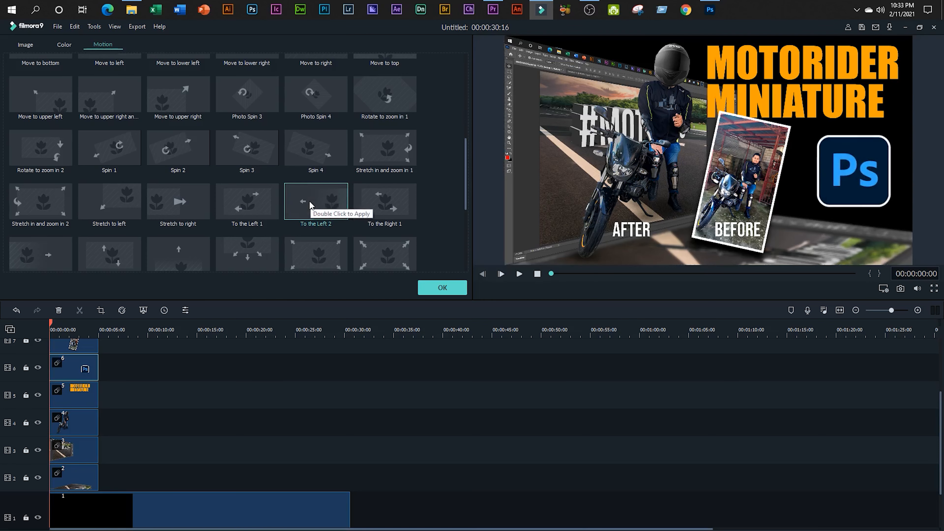
{"action": "scroll", "coordinate": [109, 407], "scroll_direction": "up", "scroll_amount": 1}
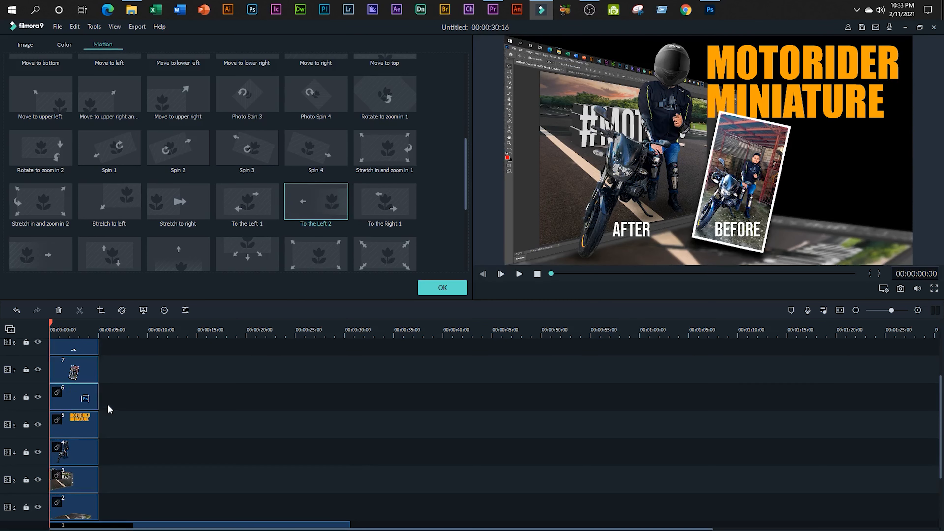
{"action": "left_click", "coordinate": [83, 370]}
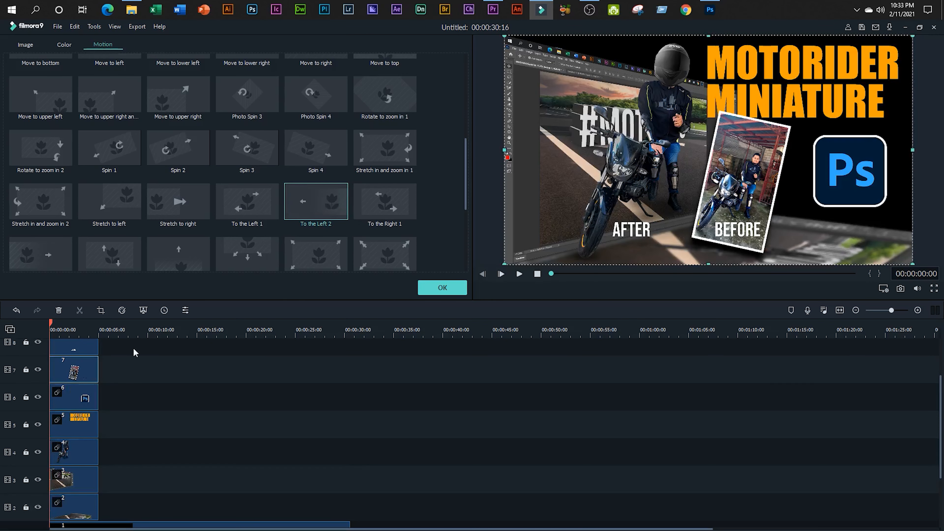
{"action": "double_click", "coordinate": [306, 147]}
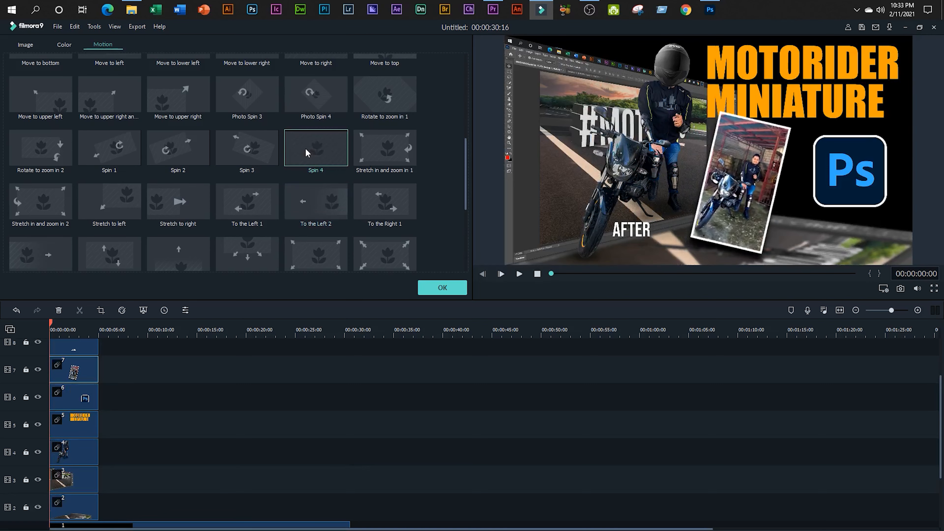
- Apply the Up Down 2 motion to both the image 8 and image 9 clips
{"action": "scroll", "coordinate": [91, 373], "scroll_direction": "up", "scroll_amount": 1}
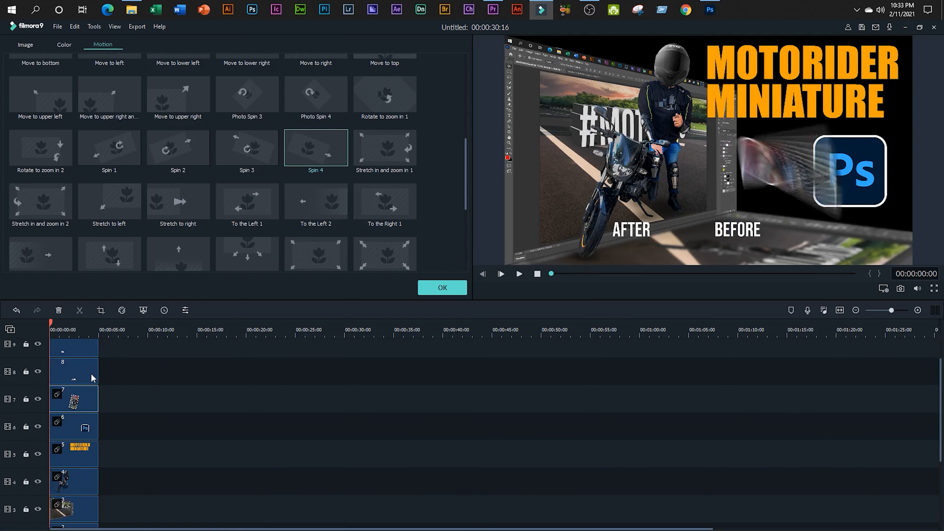
{"action": "left_click", "coordinate": [85, 370]}
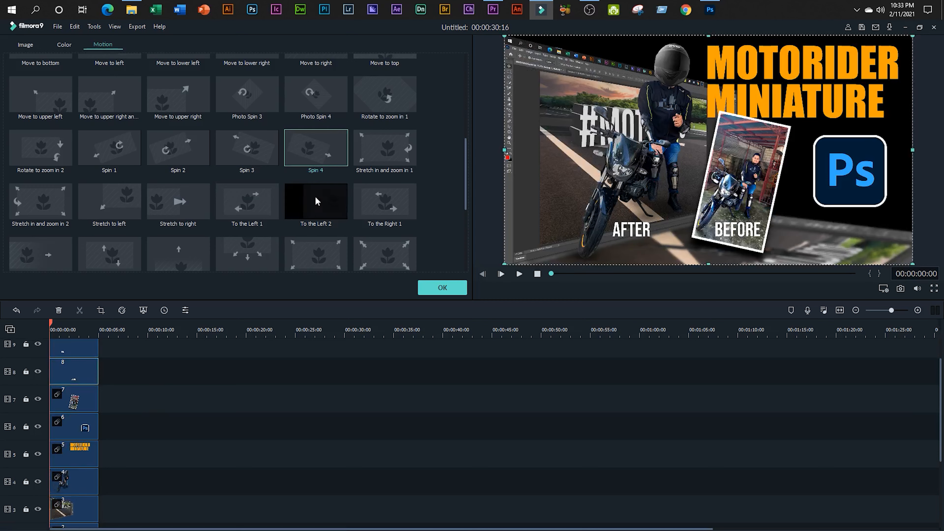
{"action": "left_click", "coordinate": [188, 256]}
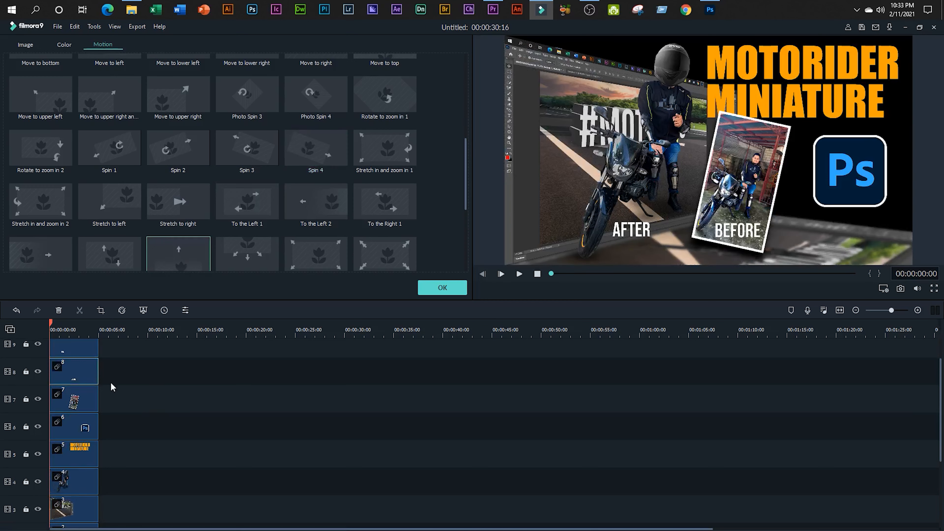
{"action": "scroll", "coordinate": [111, 382], "scroll_direction": "up", "scroll_amount": 2}
{"action": "left_click", "coordinate": [81, 374]}
{"action": "left_click", "coordinate": [159, 251]}
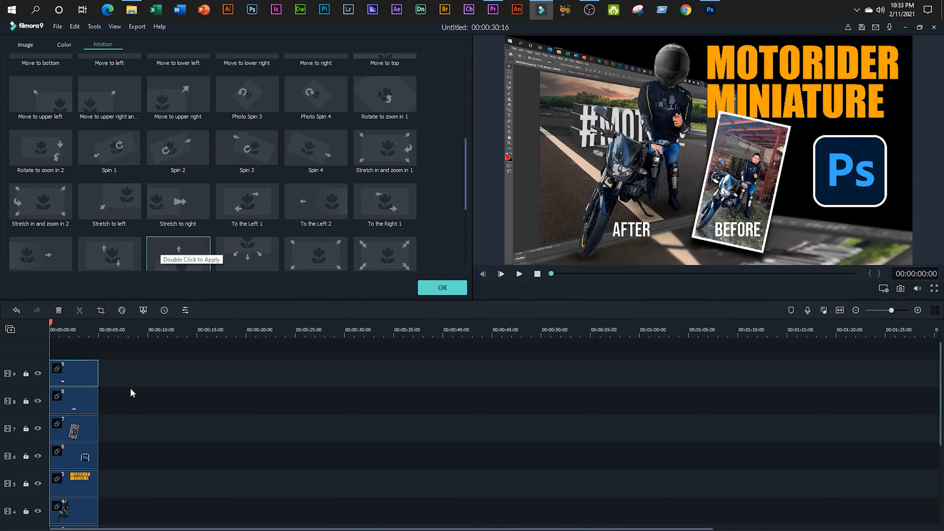
- Look over the clips on all video tracks and play the combined animation from the start until past the end of the layer clips
{"action": "scroll", "coordinate": [131, 387], "scroll_direction": "down", "scroll_amount": 5}
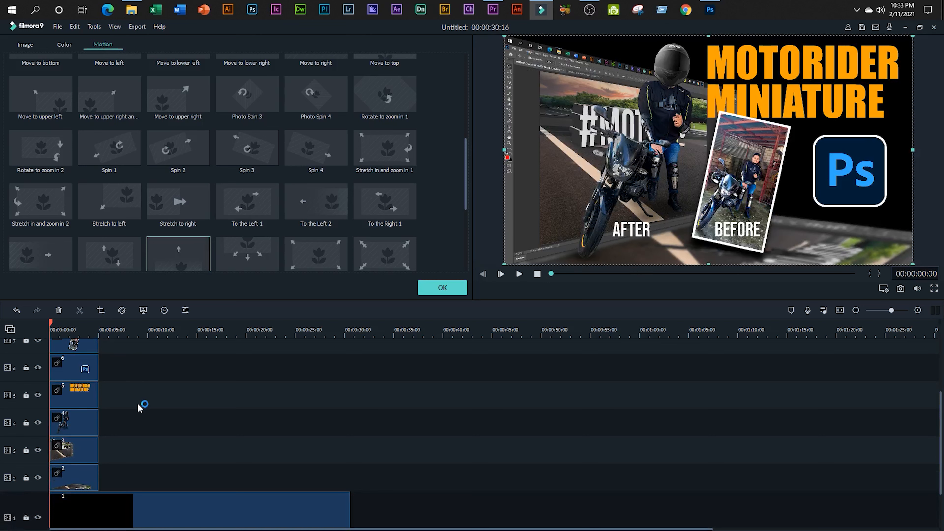
{"action": "scroll", "coordinate": [138, 403], "scroll_direction": "down", "scroll_amount": 3}
{"action": "scroll", "coordinate": [138, 407], "scroll_direction": "up", "scroll_amount": 2}
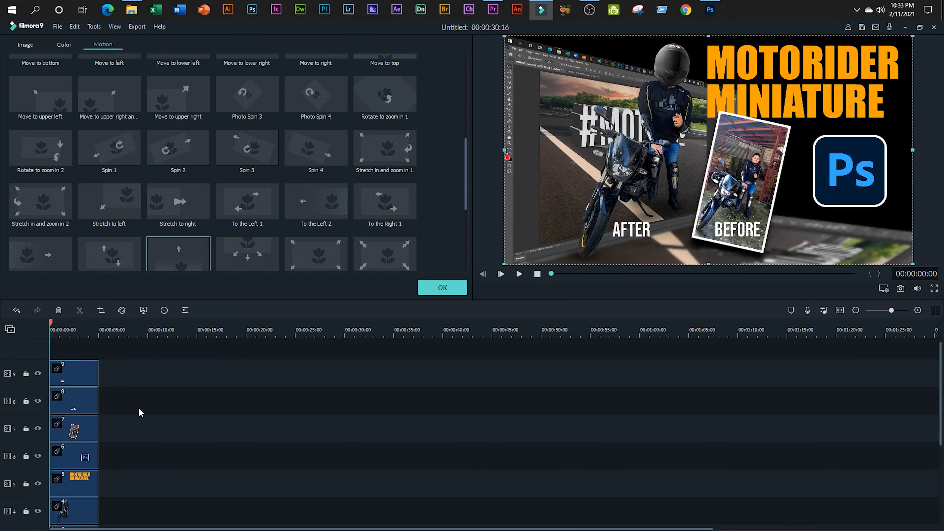
{"action": "scroll", "coordinate": [137, 425], "scroll_direction": "up", "scroll_amount": 8}
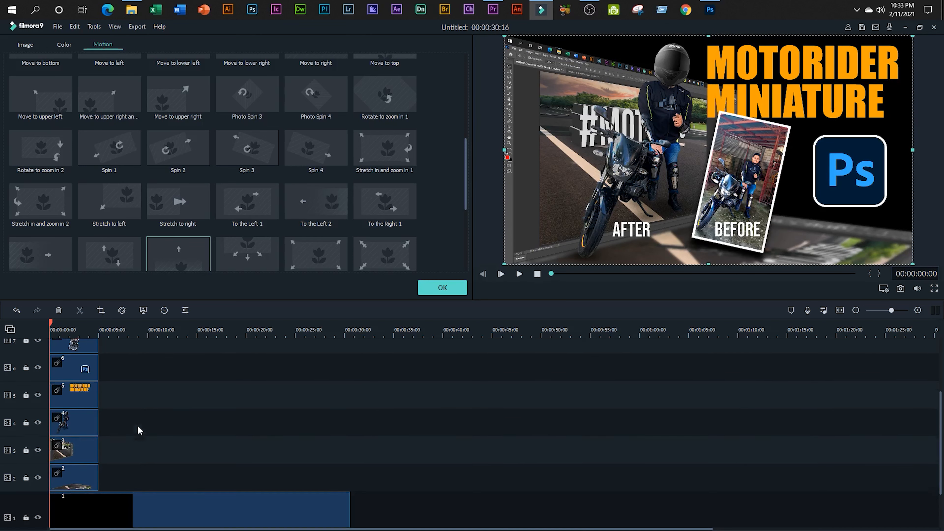
{"action": "left_click", "coordinate": [50, 322]}
{"action": "scroll", "coordinate": [306, 467], "scroll_direction": "down", "scroll_amount": 6}
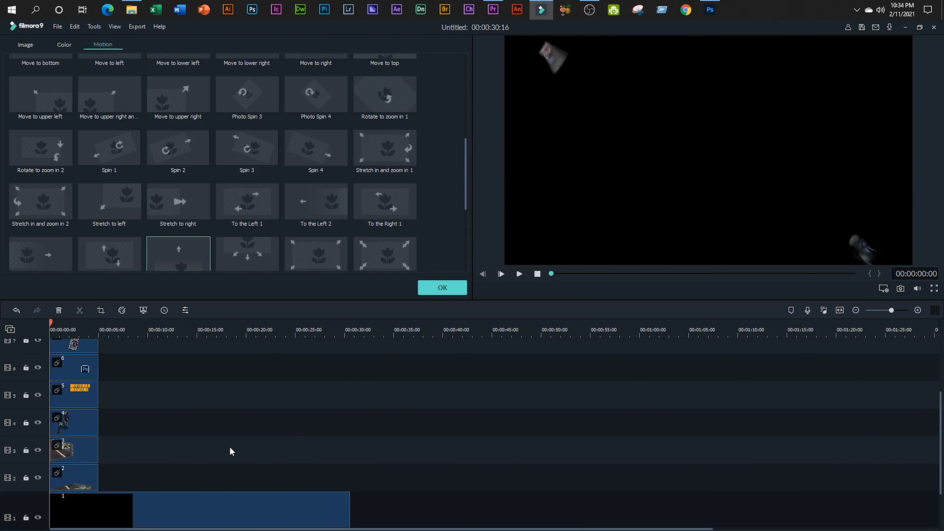
{"action": "scroll", "coordinate": [230, 452], "scroll_direction": "up", "scroll_amount": 5}
{"action": "scroll", "coordinate": [230, 452], "scroll_direction": "down", "scroll_amount": 5}
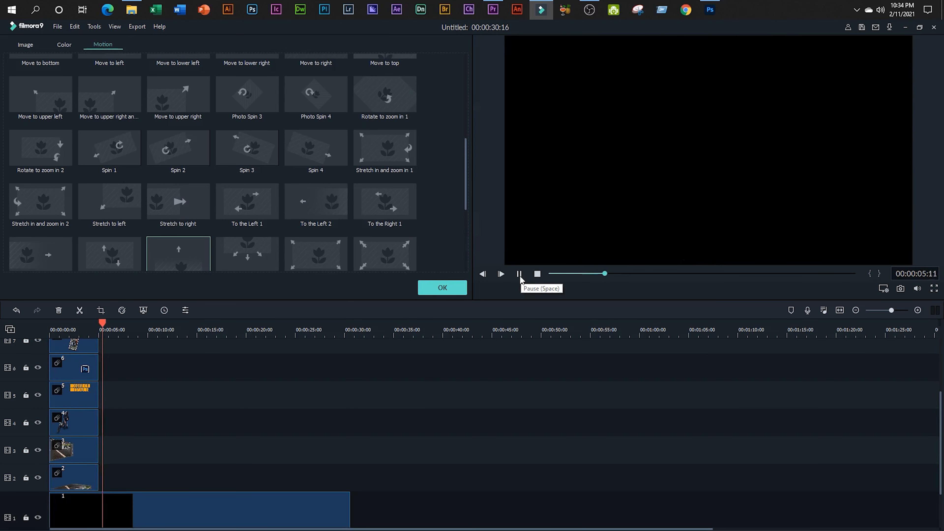
{"action": "left_click", "coordinate": [519, 275]}
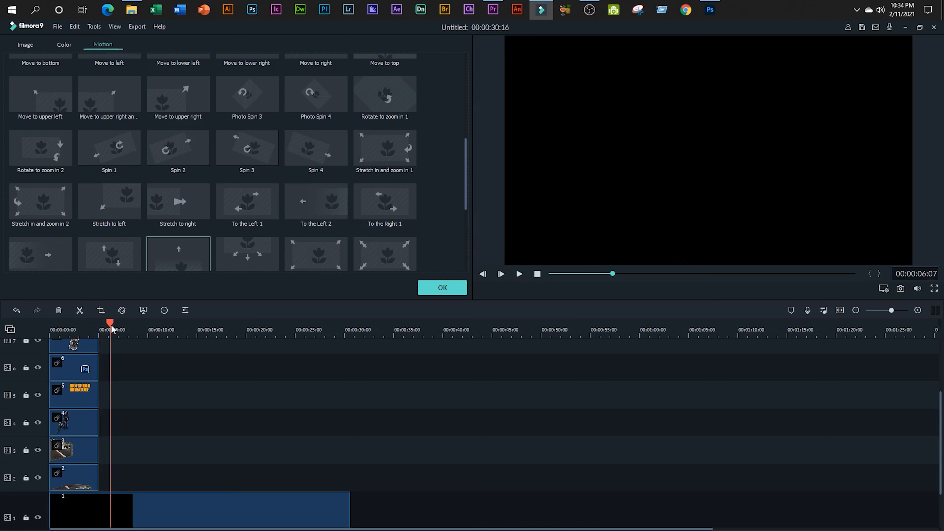
- Replay the combined layer animation three times from the start to examine how the layers enter and leave
{"action": "left_click_drag", "start_coordinate": [111, 329], "coordinate": [51, 337]}
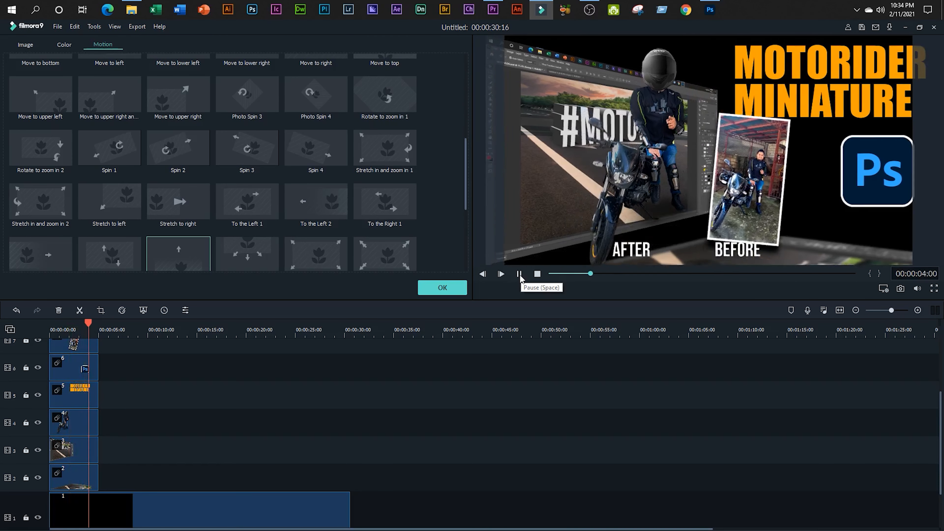
{"action": "left_click", "coordinate": [520, 277]}
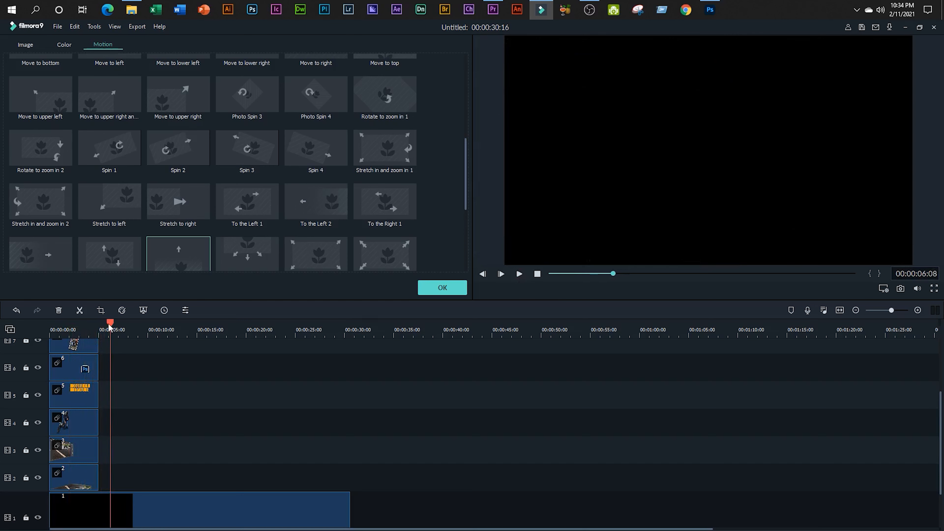
{"action": "left_click_drag", "start_coordinate": [110, 326], "coordinate": [51, 327]}
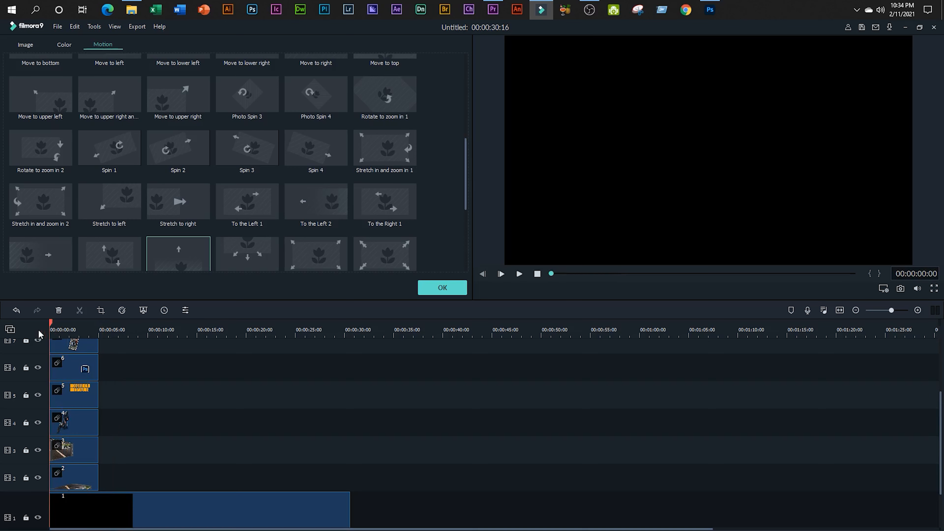
{"action": "left_click", "coordinate": [518, 274]}
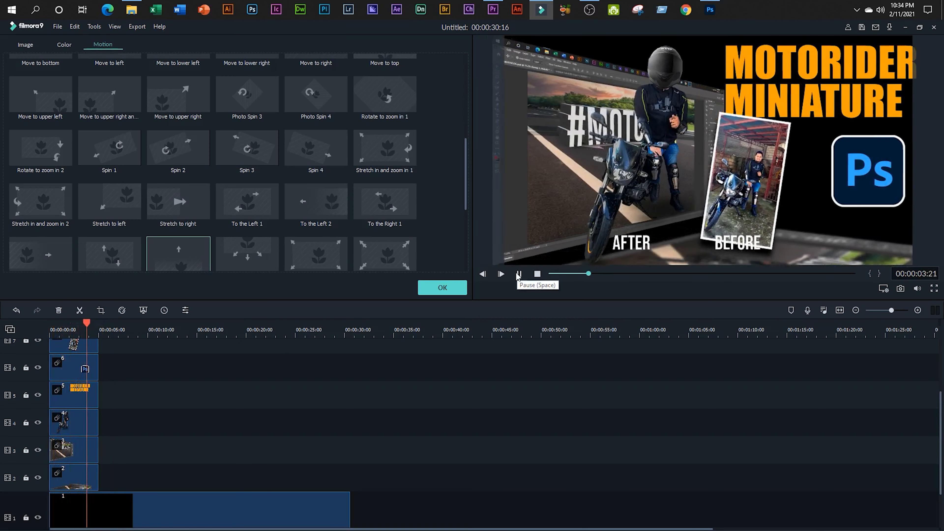
{"action": "left_click", "coordinate": [518, 274]}
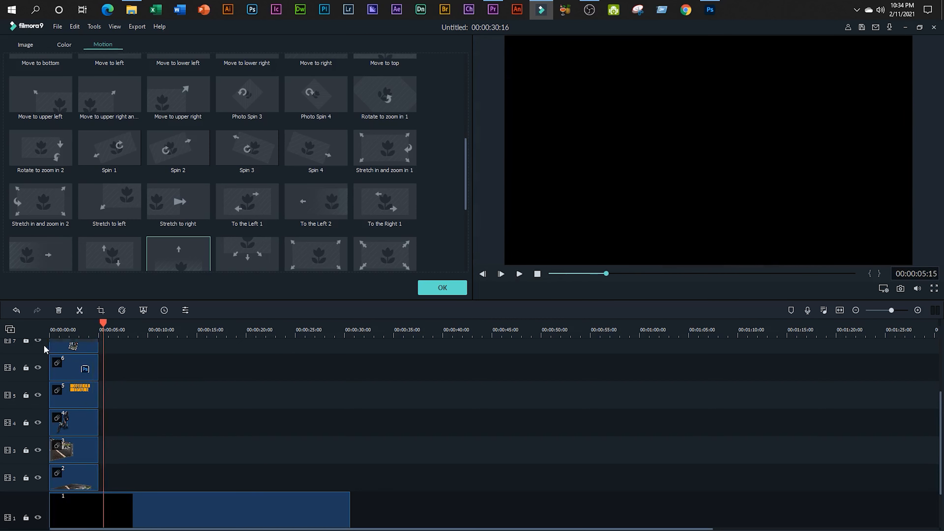
{"action": "left_click_drag", "start_coordinate": [99, 323], "coordinate": [37, 393]}
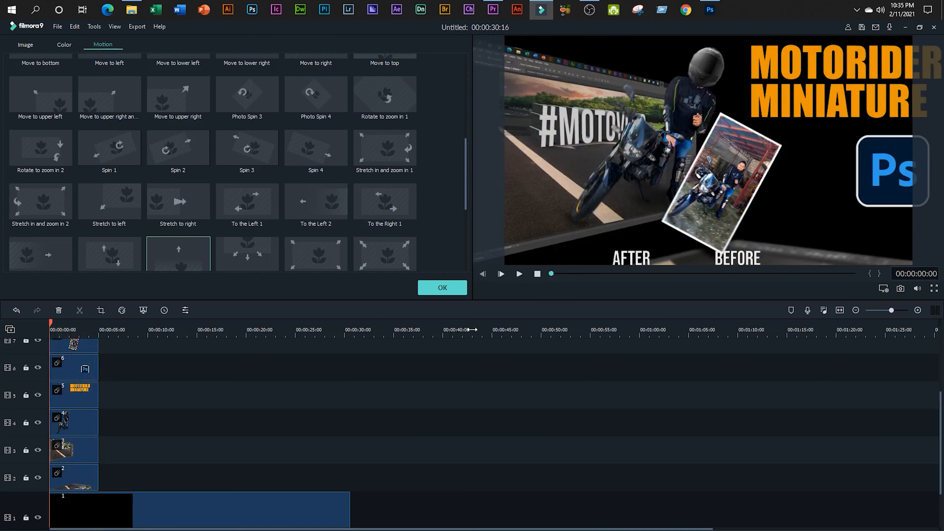
{"action": "left_click", "coordinate": [519, 278]}
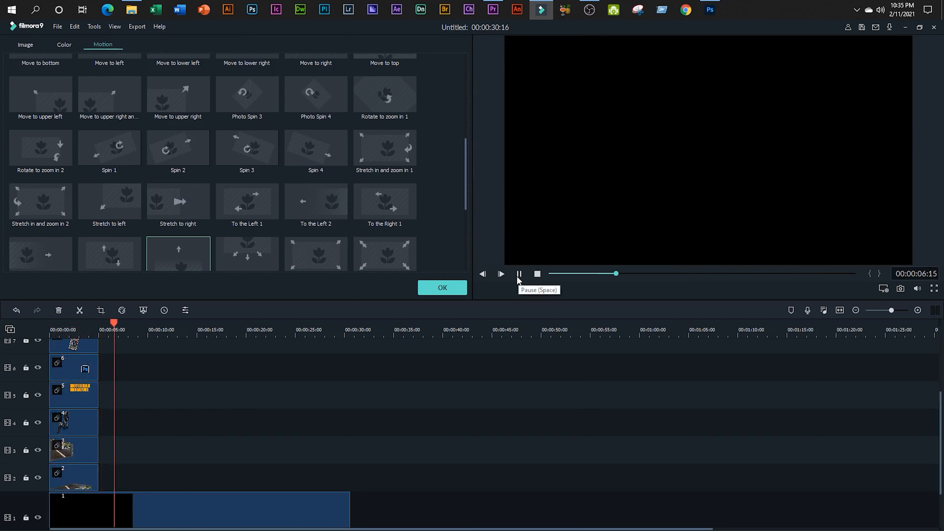
{"action": "left_click", "coordinate": [518, 279]}
- Play the animation from the start and pause it at about 00:00:03:13
{"action": "left_click_drag", "start_coordinate": [115, 327], "coordinate": [39, 332]}
{"action": "left_click", "coordinate": [519, 275]}
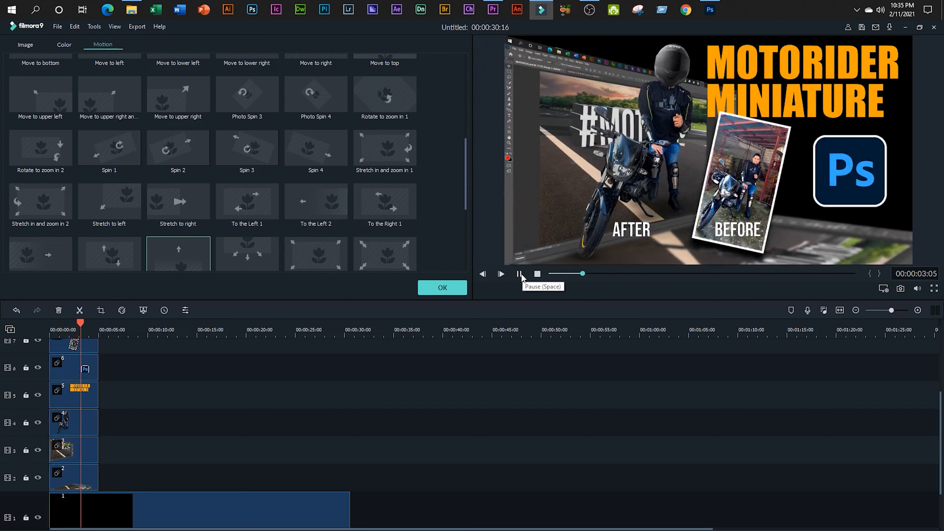
{"action": "left_click", "coordinate": [519, 274]}
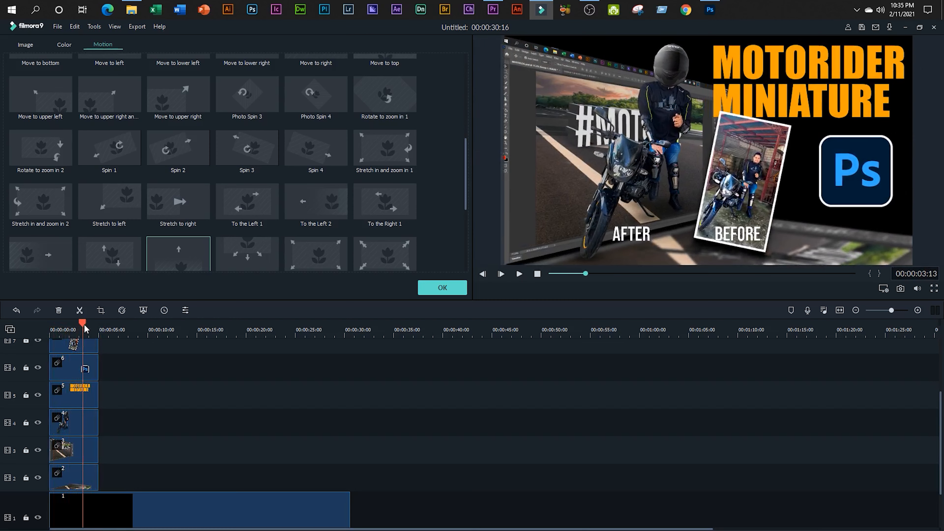
- Replay the combined layer animation from the start and look over the clips on all video tracks
{"action": "left_click_drag", "start_coordinate": [83, 327], "coordinate": [46, 323]}
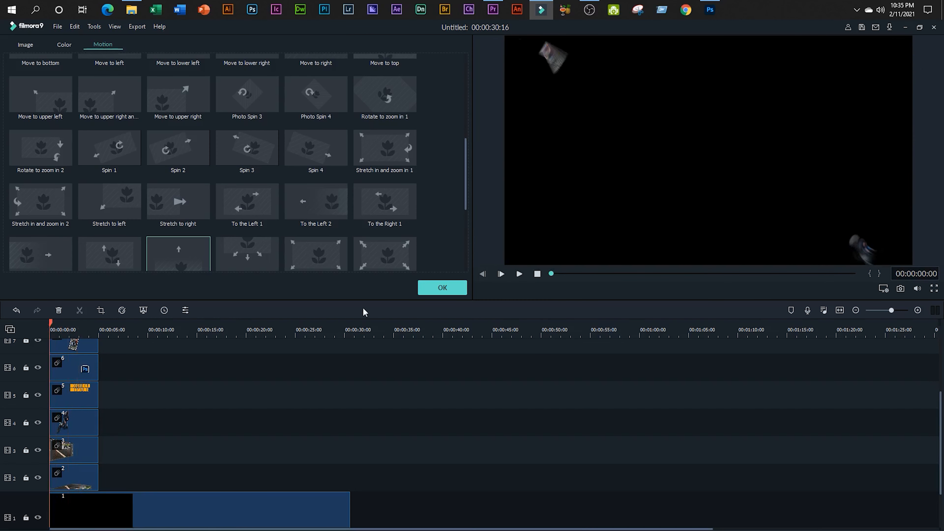
{"action": "left_click", "coordinate": [519, 274]}
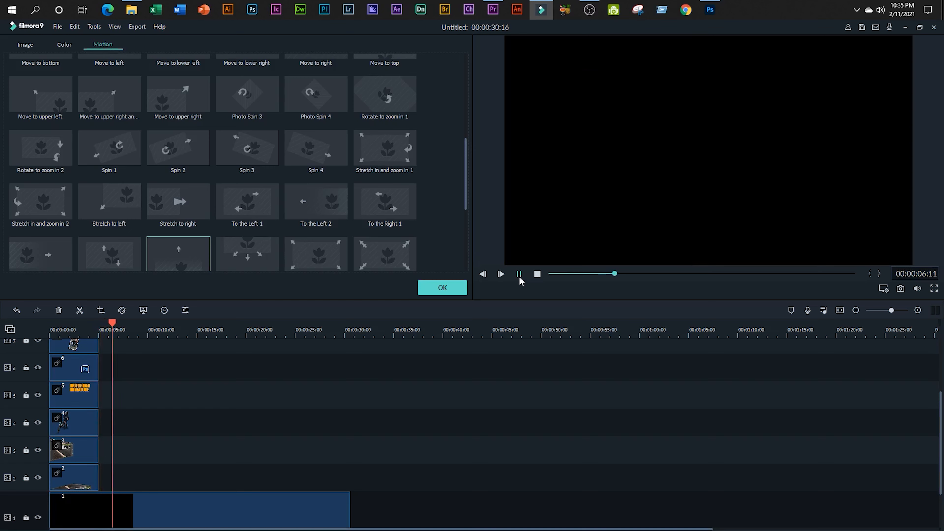
{"action": "left_click", "coordinate": [520, 274]}
{"action": "left_click_drag", "start_coordinate": [112, 325], "coordinate": [36, 336]}
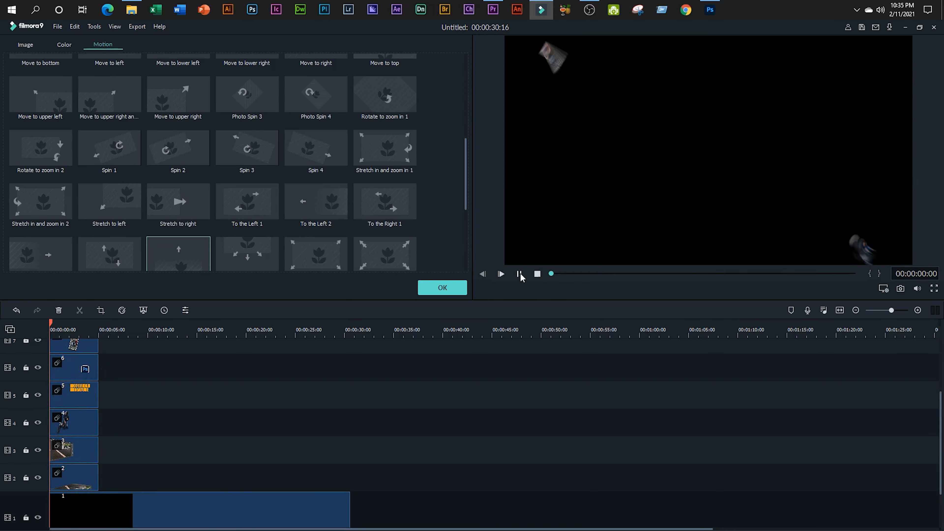
{"action": "left_click", "coordinate": [519, 274]}
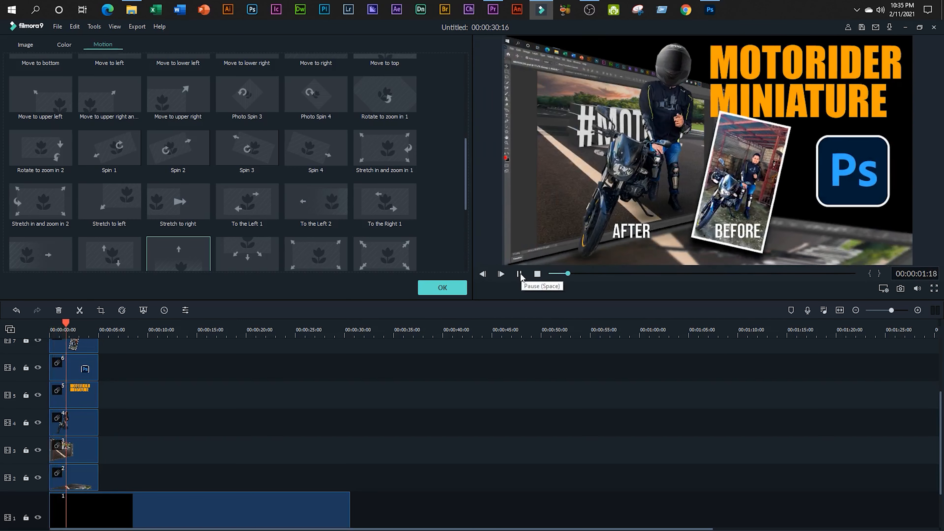
{"action": "left_click", "coordinate": [519, 273]}
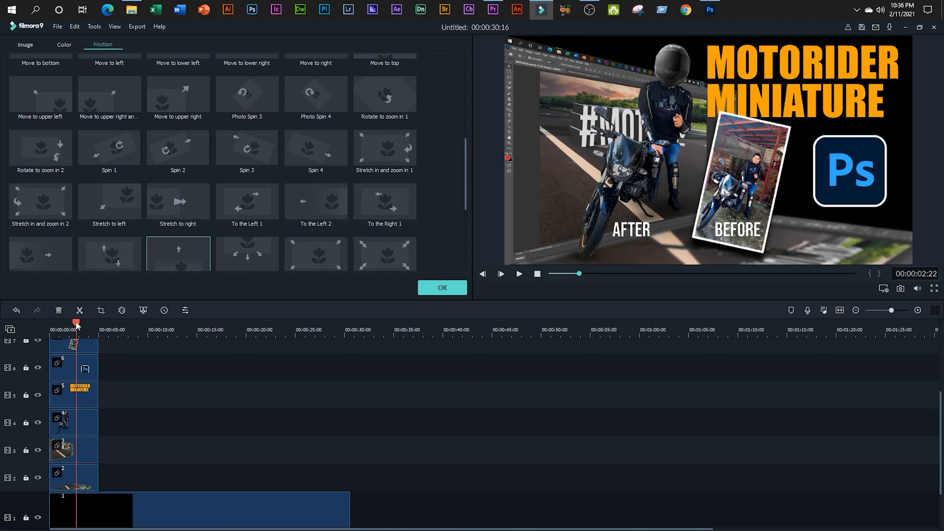
{"action": "left_click_drag", "start_coordinate": [76, 325], "coordinate": [24, 326]}
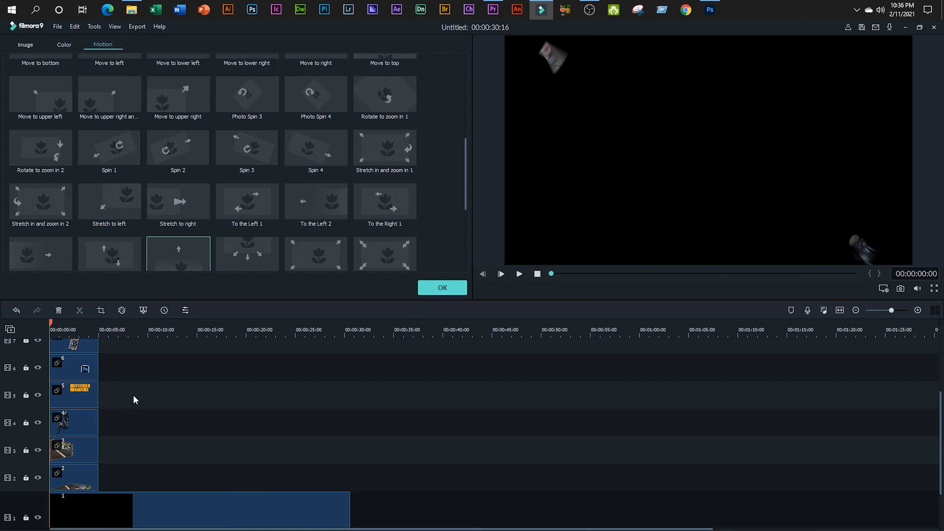
{"action": "scroll", "coordinate": [133, 395], "scroll_direction": "up", "scroll_amount": 5}
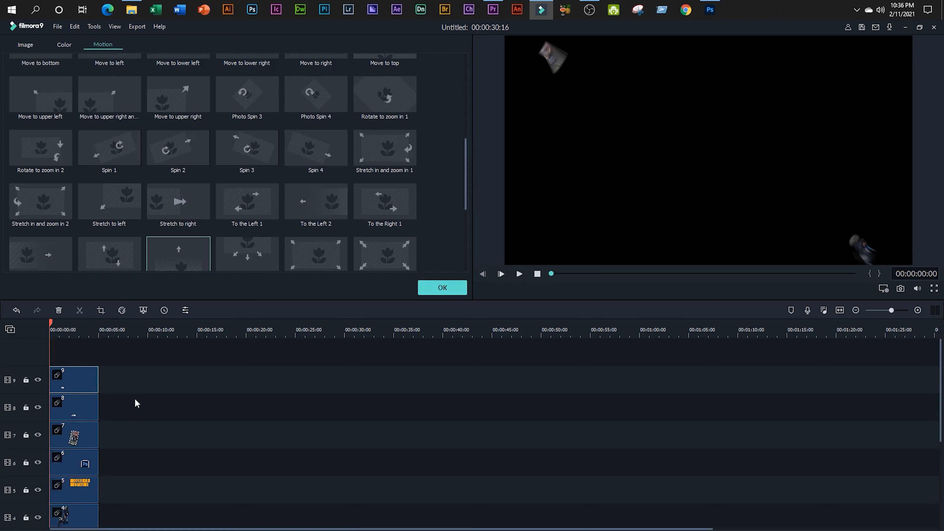
{"action": "scroll", "coordinate": [134, 397], "scroll_direction": "down", "scroll_amount": 5}
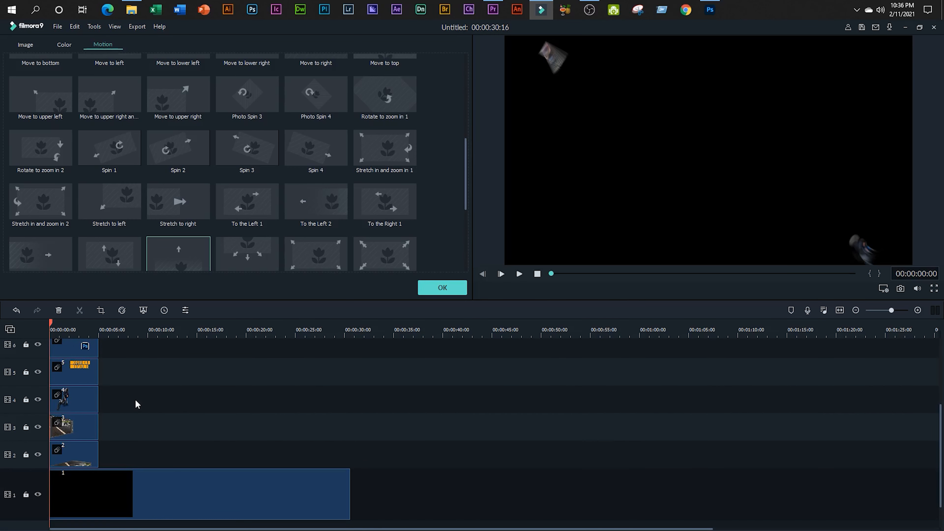
{"action": "scroll", "coordinate": [137, 403], "scroll_direction": "up", "scroll_amount": 5}
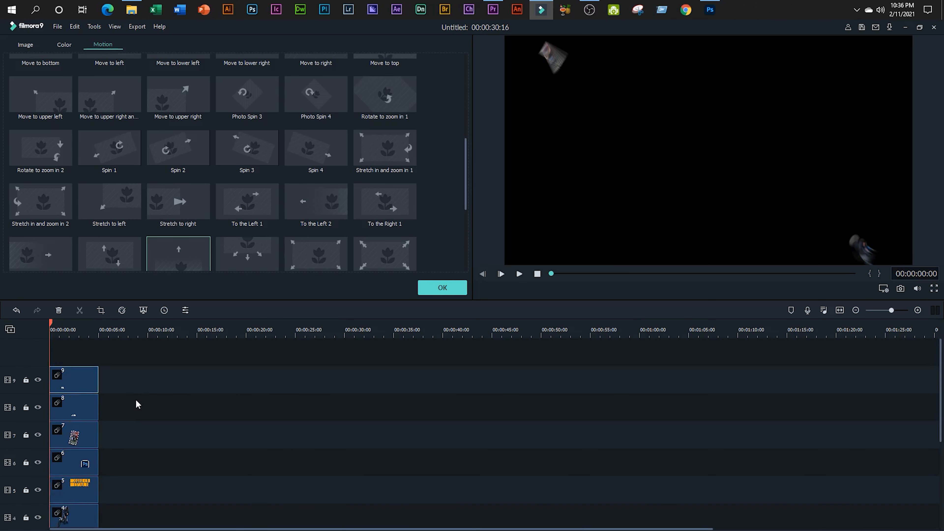
{"action": "scroll", "coordinate": [136, 400], "scroll_direction": "down", "scroll_amount": 5}
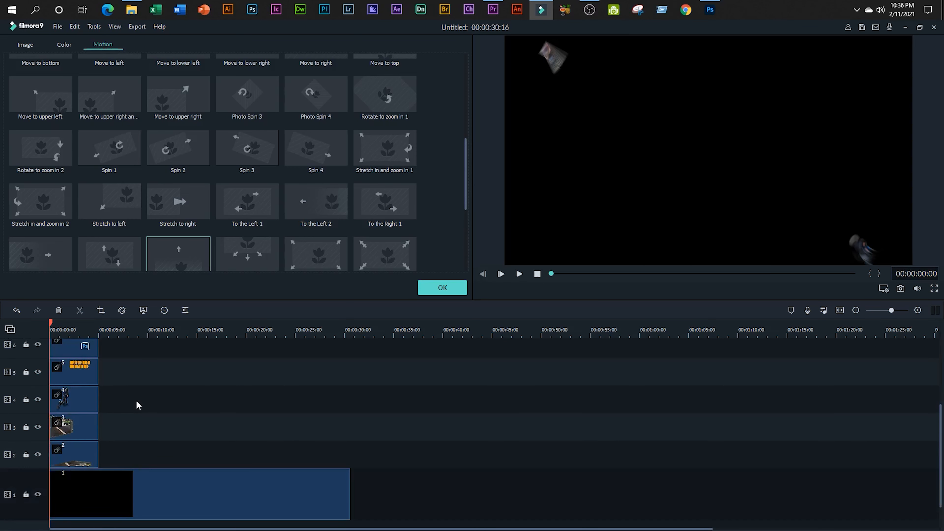
{"action": "scroll", "coordinate": [135, 400], "scroll_direction": "up", "scroll_amount": 5}
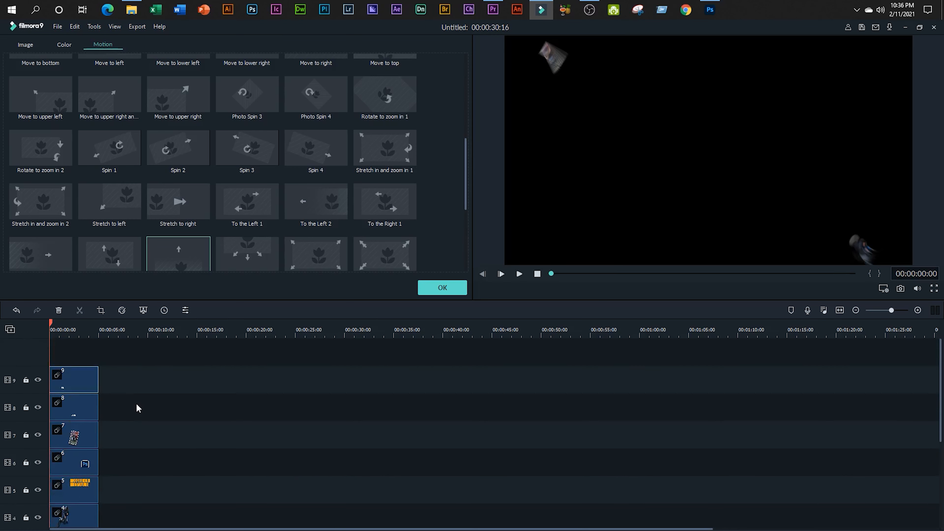
- Close the motion settings and add a second image 2 clip from the project media on a new track above image 9, at about 00:00:03:12
{"action": "left_click", "coordinate": [137, 408]}
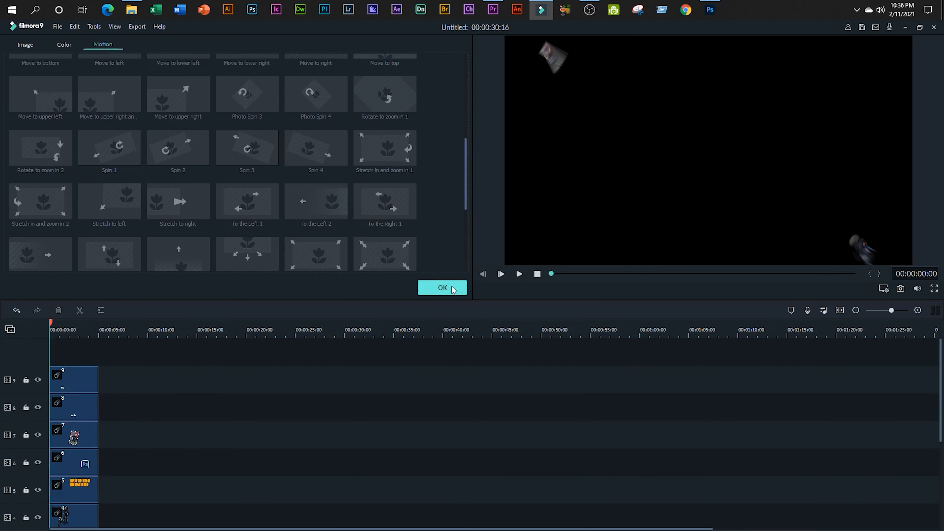
{"action": "left_click", "coordinate": [441, 288]}
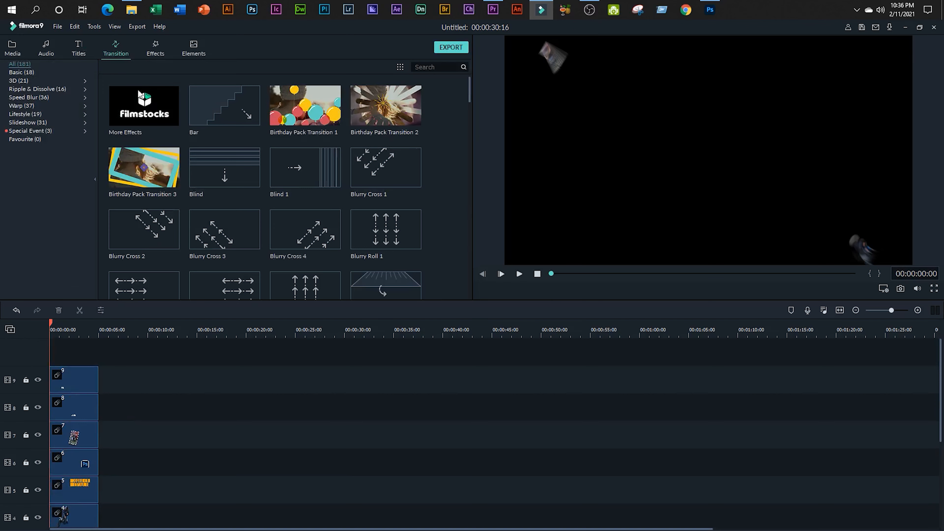
{"action": "left_click", "coordinate": [13, 48]}
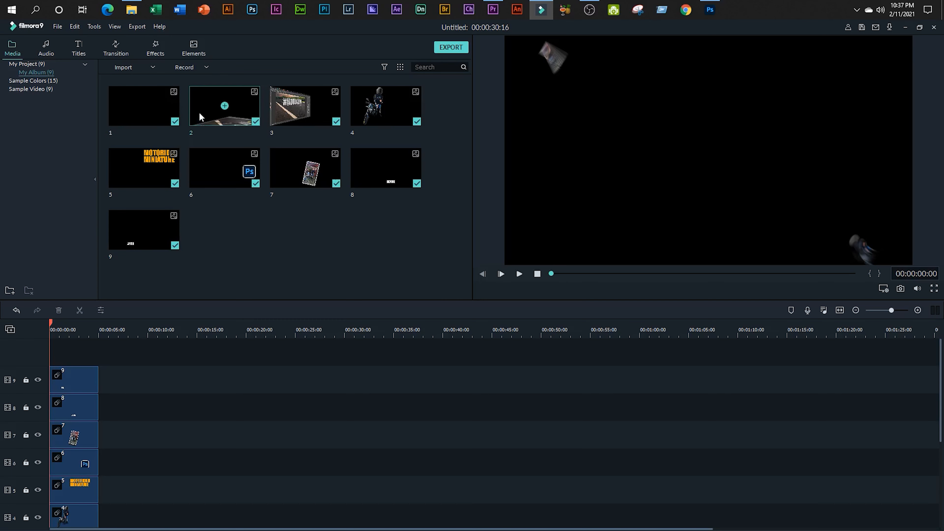
{"action": "left_click_drag", "start_coordinate": [198, 118], "coordinate": [83, 354]}
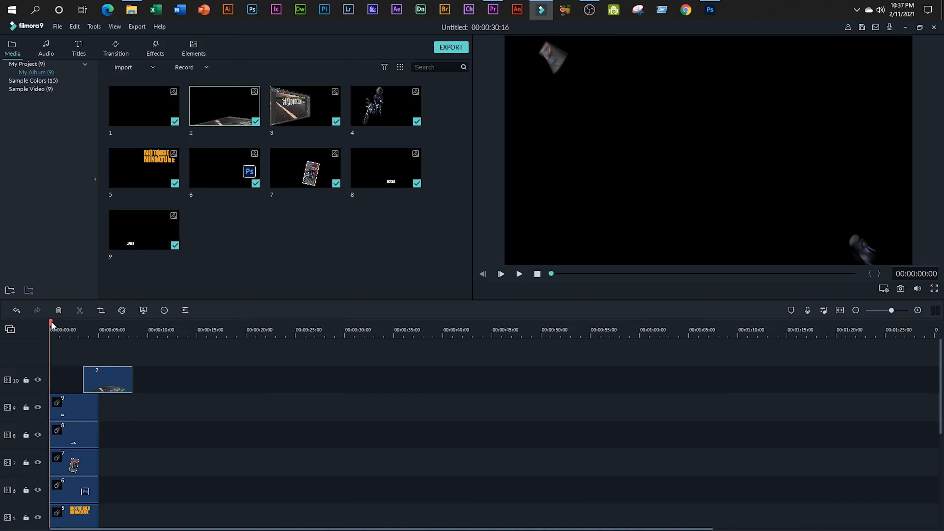
- Shift the second image 2 clip earlier to start just before the three-second mark, and play the animation from the start to check it
{"action": "left_click_drag", "start_coordinate": [52, 325], "coordinate": [74, 360]}
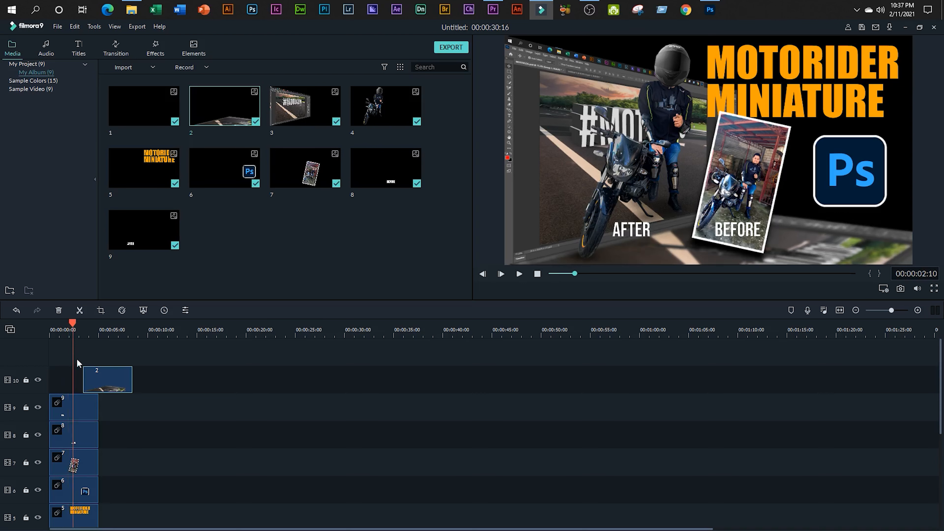
{"action": "double_click", "coordinate": [104, 379]}
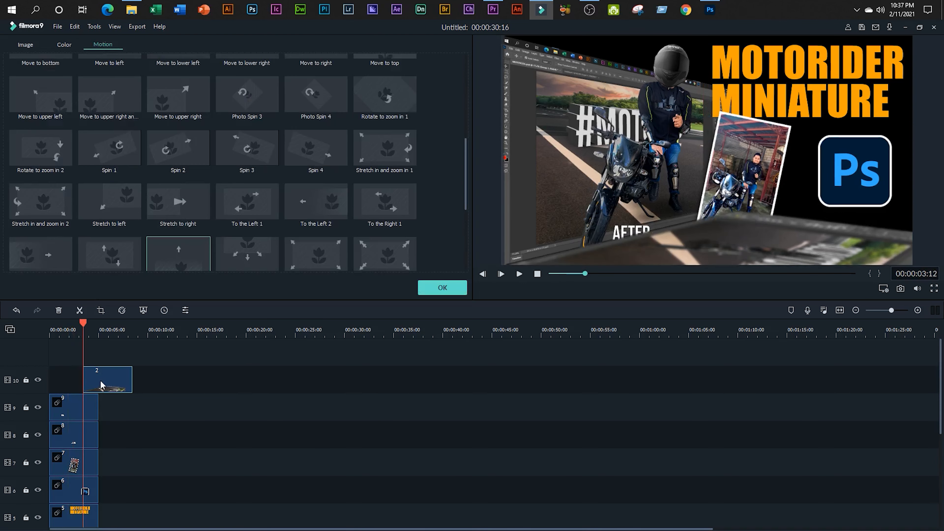
{"action": "left_click_drag", "start_coordinate": [96, 381], "coordinate": [89, 380]}
{"action": "left_click_drag", "start_coordinate": [83, 323], "coordinate": [50, 322]}
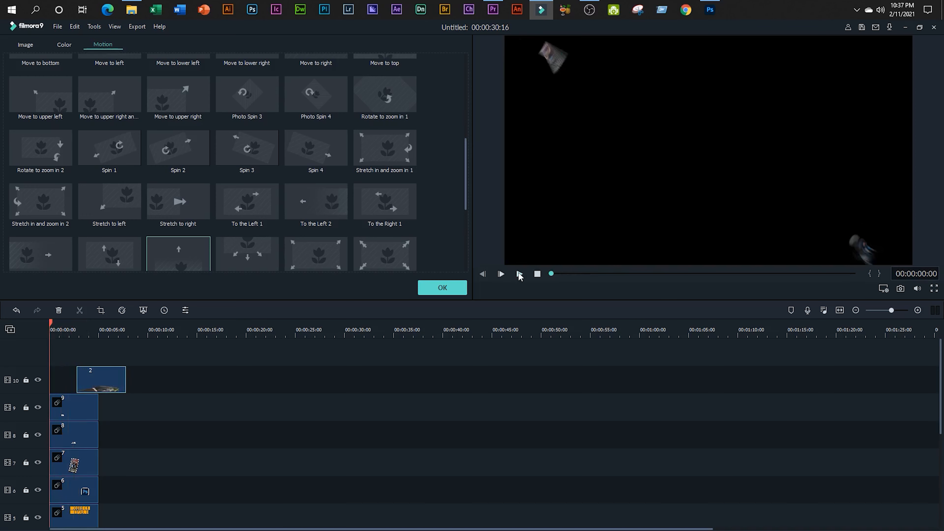
{"action": "left_click", "coordinate": [519, 275]}
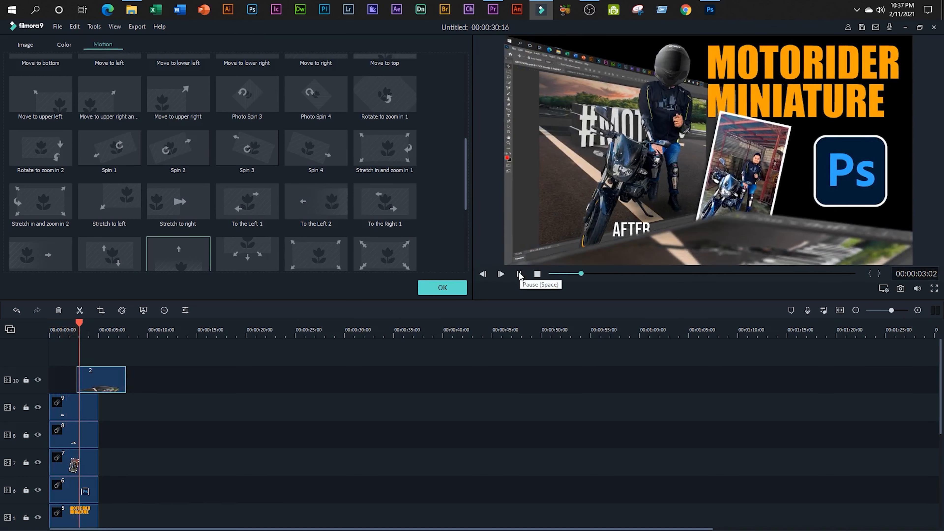
{"action": "left_click", "coordinate": [519, 275]}
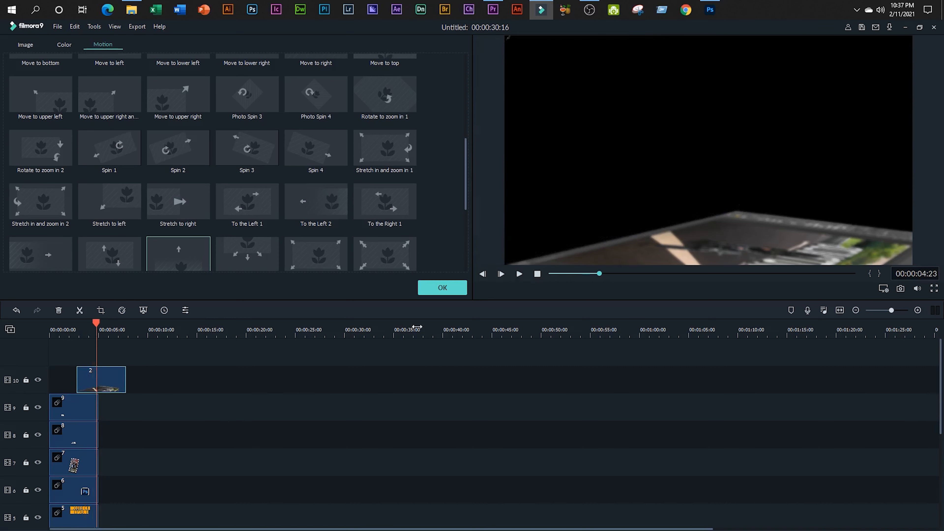
- Stack second copies of images 3 to 9 in order on new tracks 11 to 17, starting in line with the second image 2 clip
{"action": "left_click", "coordinate": [449, 290]}
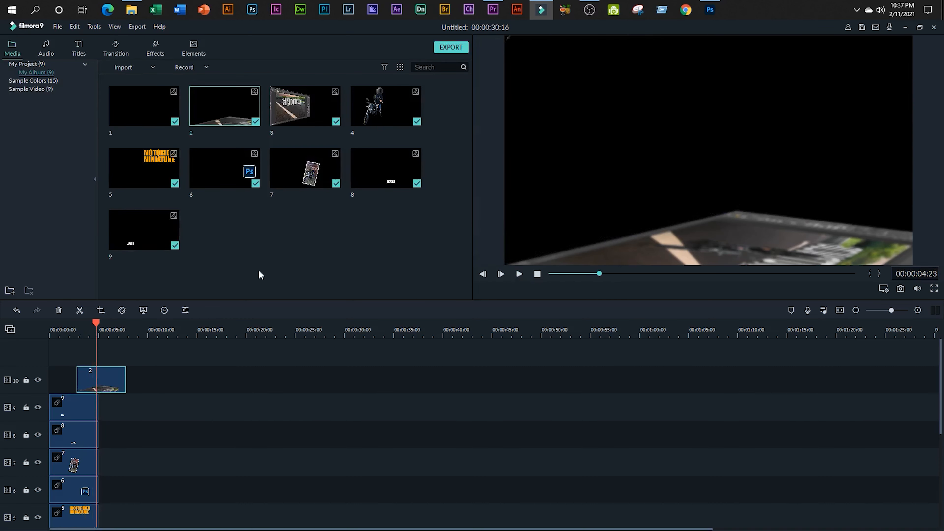
{"action": "left_click_drag", "start_coordinate": [311, 122], "coordinate": [77, 357]}
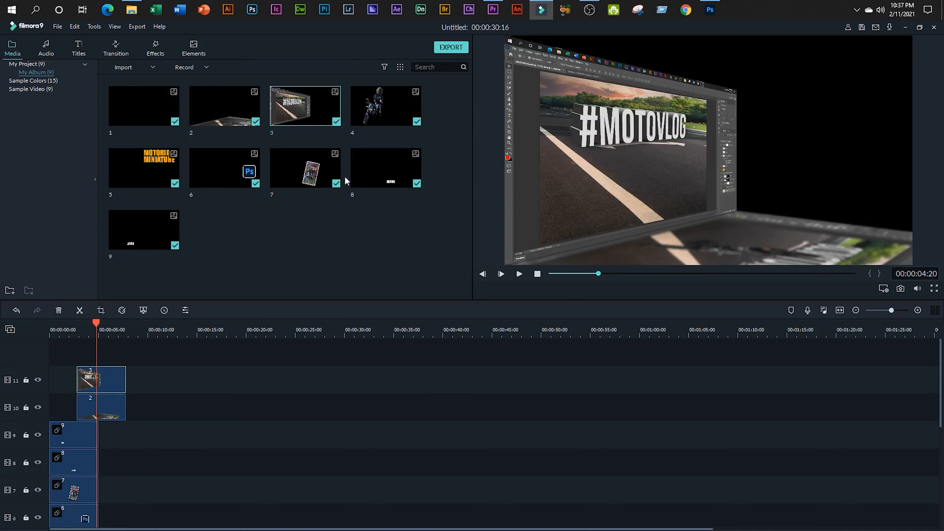
{"action": "left_click_drag", "start_coordinate": [395, 119], "coordinate": [76, 360]}
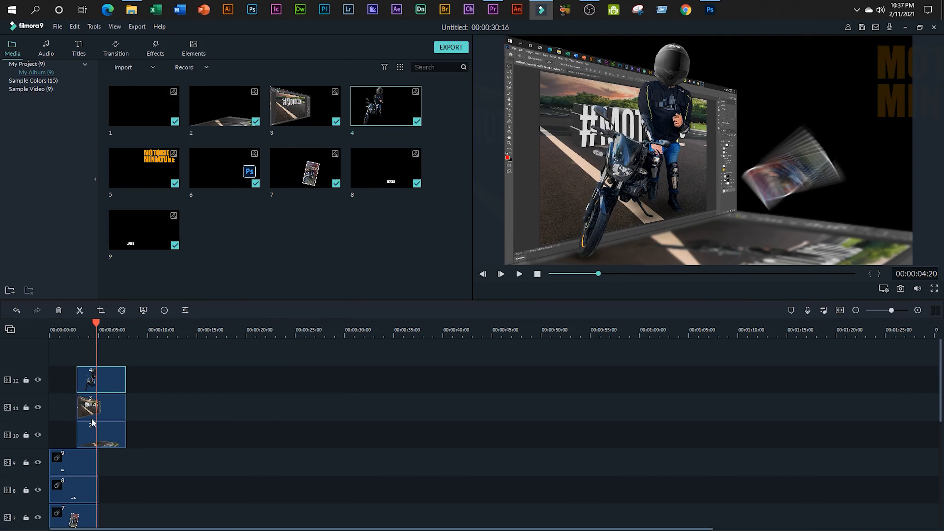
{"action": "left_click_drag", "start_coordinate": [124, 175], "coordinate": [77, 362]}
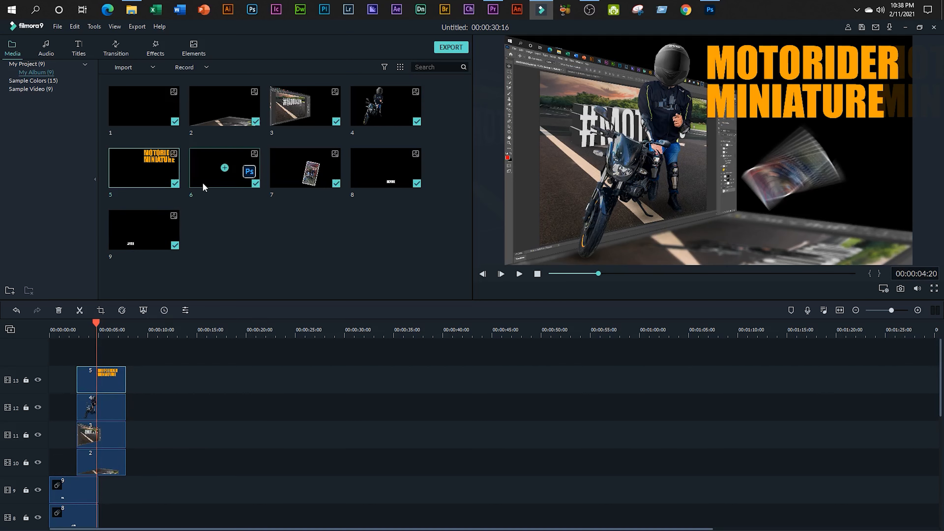
{"action": "left_click_drag", "start_coordinate": [202, 176], "coordinate": [78, 363]}
{"action": "left_click_drag", "start_coordinate": [284, 187], "coordinate": [78, 361]}
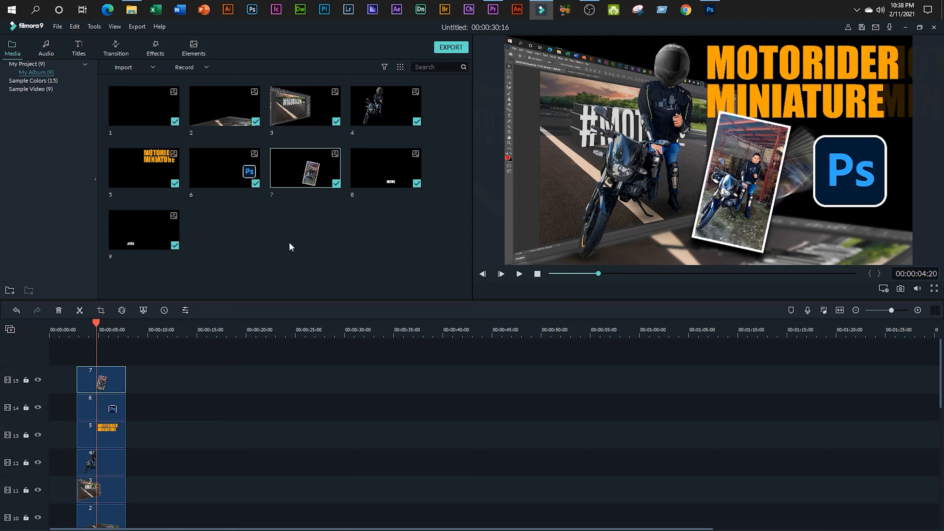
{"action": "left_click_drag", "start_coordinate": [361, 176], "coordinate": [77, 360]}
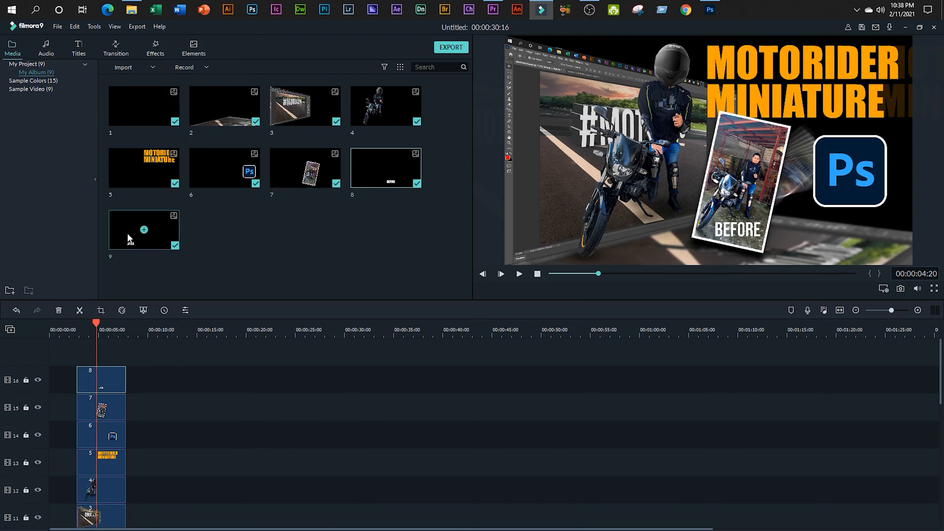
{"action": "left_click_drag", "start_coordinate": [122, 232], "coordinate": [77, 356]}
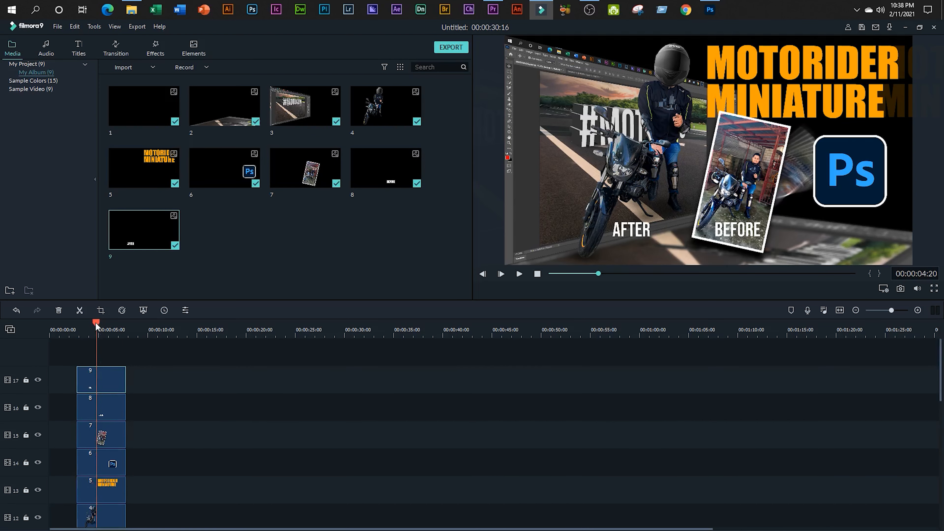
- Play the animation from the start to about 00:00:05:11 and look over how the second set of clips overlaps the first
{"action": "left_click_drag", "start_coordinate": [96, 326], "coordinate": [29, 329]}
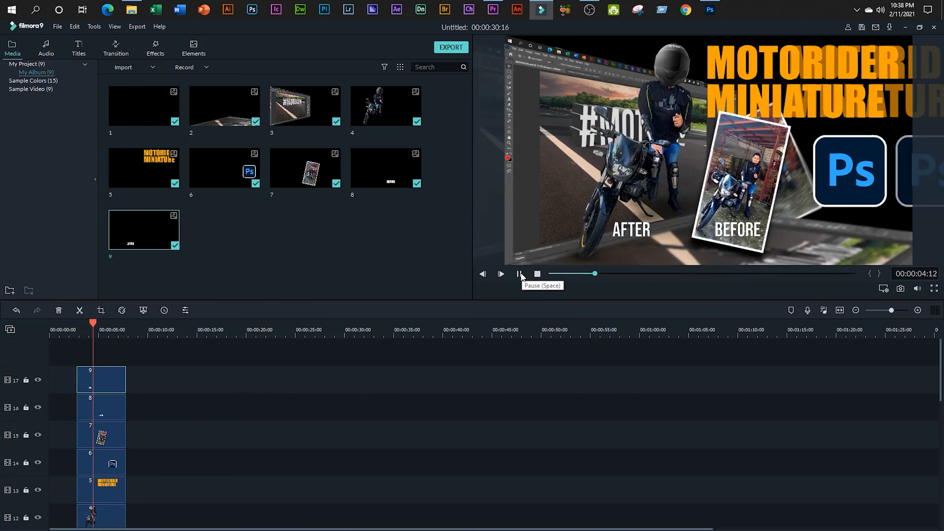
{"action": "left_click", "coordinate": [521, 272]}
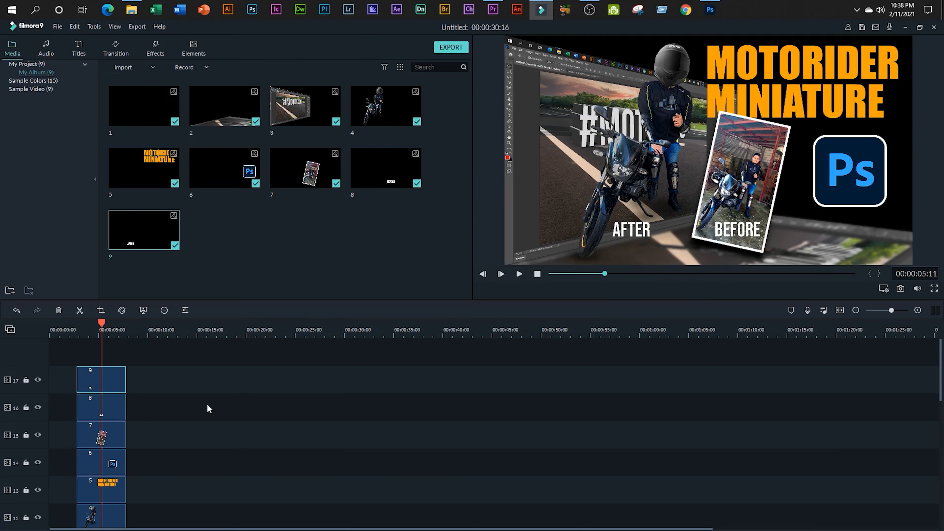
{"action": "scroll", "coordinate": [205, 409], "scroll_direction": "down", "scroll_amount": 3}
{"action": "scroll", "coordinate": [204, 413], "scroll_direction": "down", "scroll_amount": 2}
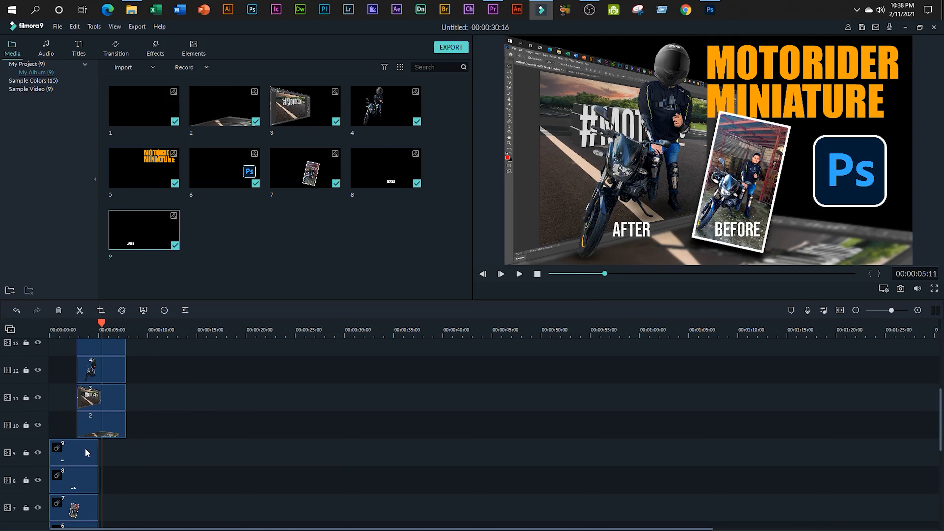
{"action": "scroll", "coordinate": [85, 448], "scroll_direction": "up", "scroll_amount": 4}
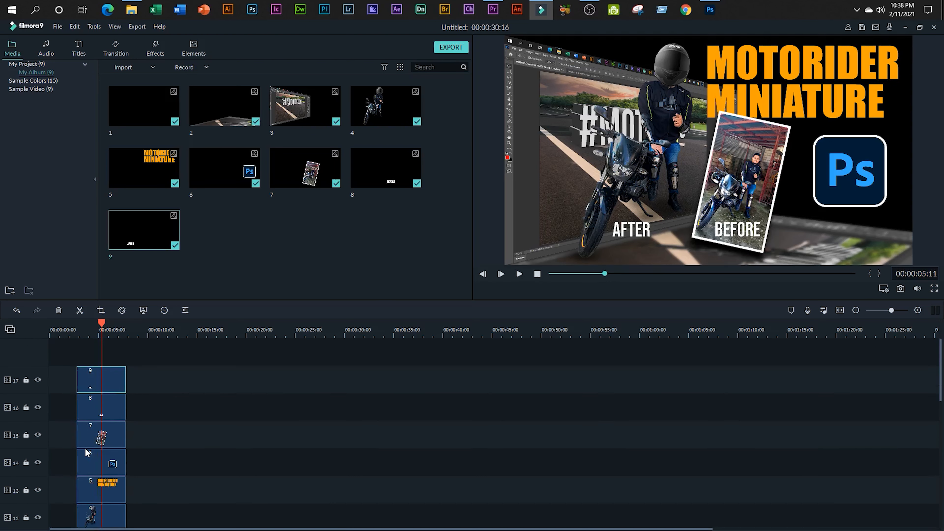
- Add another image 1 clip on a new track above all the others, starting at about 17 seconds, and check the tracks below it
{"action": "left_click", "coordinate": [118, 110]}
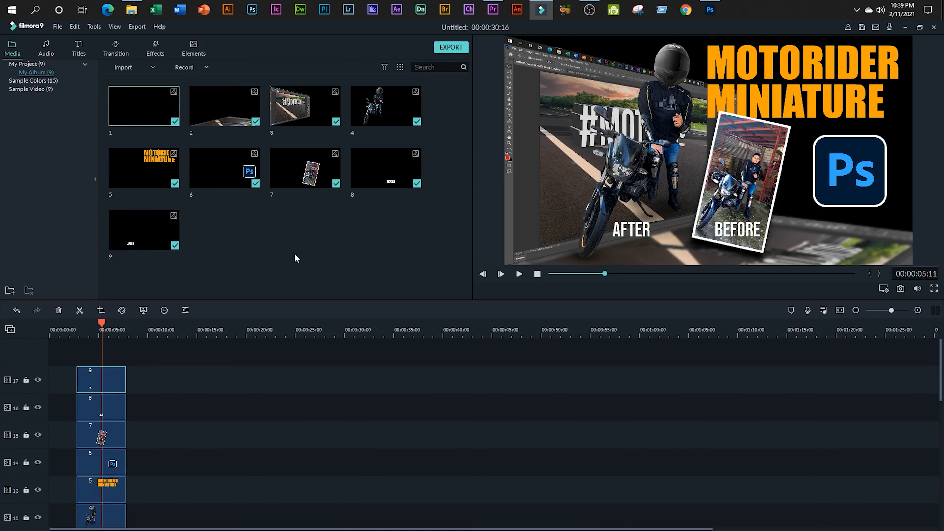
{"action": "left_click", "coordinate": [294, 254]}
{"action": "left_click_drag", "start_coordinate": [117, 113], "coordinate": [222, 349]}
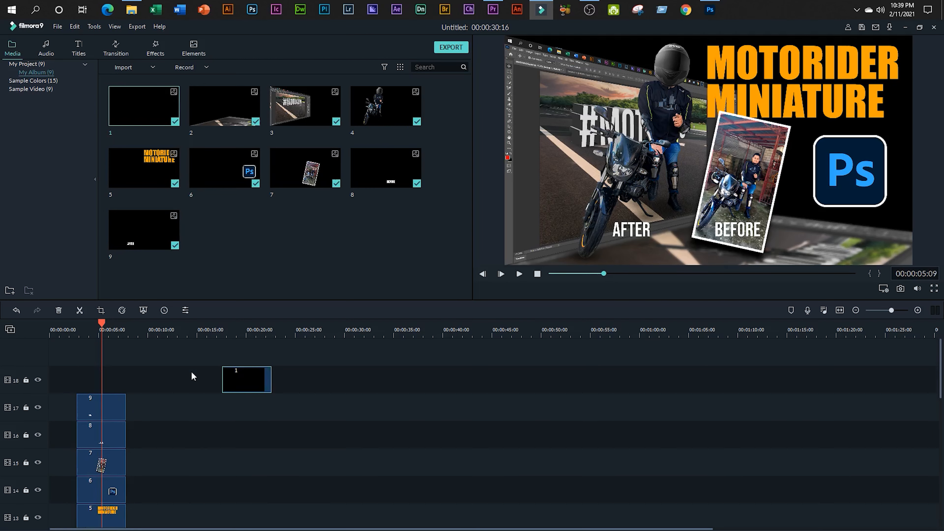
{"action": "scroll", "coordinate": [161, 391], "scroll_direction": "down", "scroll_amount": 3}
{"action": "scroll", "coordinate": [160, 391], "scroll_direction": "down", "scroll_amount": 3}
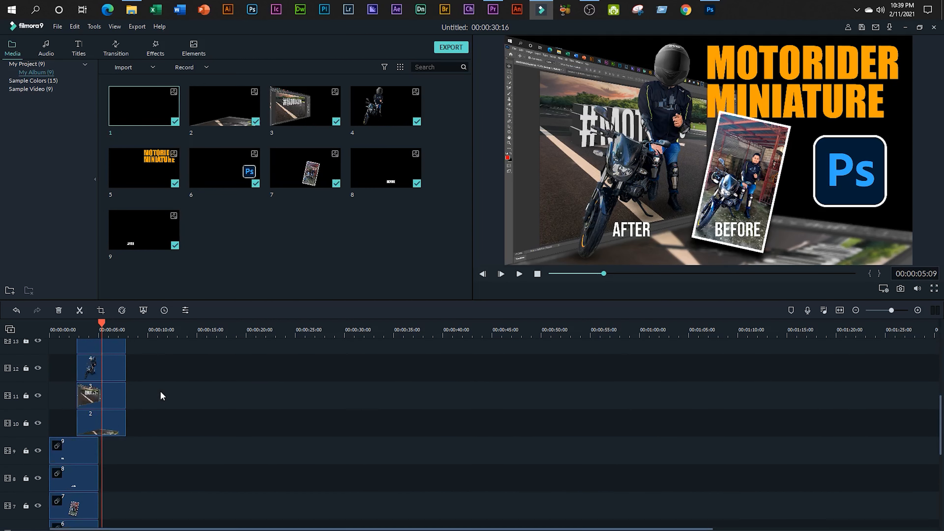
{"action": "scroll", "coordinate": [145, 433], "scroll_direction": "up", "scroll_amount": 2}
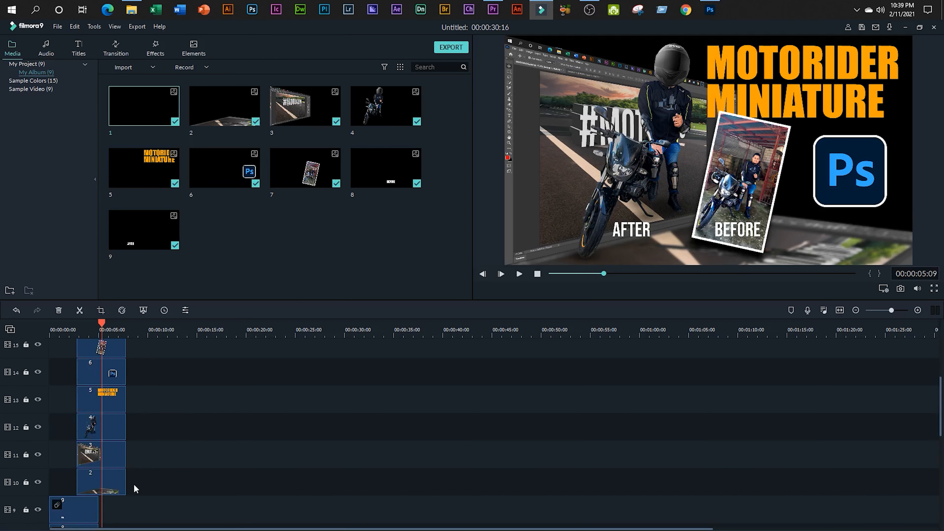
- Move the second set of clips up one track and place the new image 1 clip beneath it on track 10, with matching start
{"action": "left_click_drag", "start_coordinate": [133, 485], "coordinate": [93, 384]}
{"action": "scroll", "coordinate": [176, 387], "scroll_direction": "down", "scroll_amount": 1}
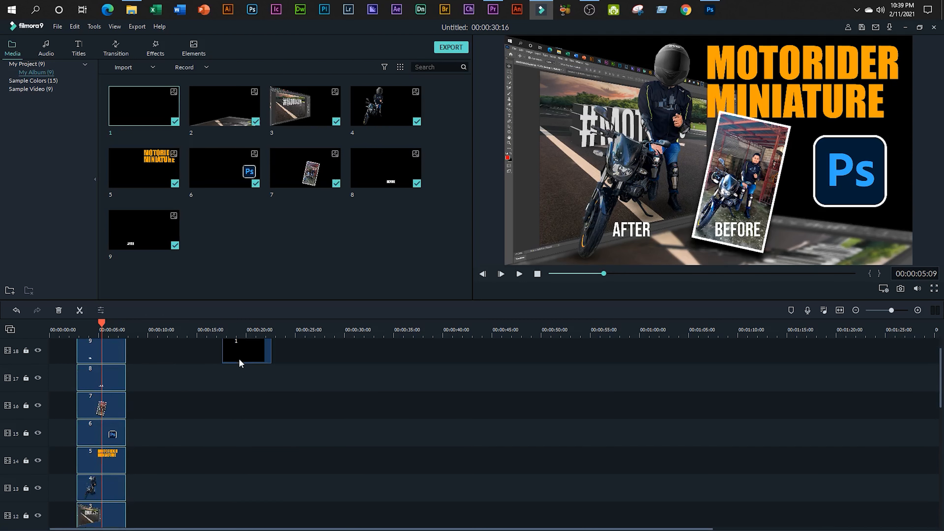
{"action": "left_click_drag", "start_coordinate": [239, 359], "coordinate": [179, 482]}
{"action": "scroll", "coordinate": [177, 473], "scroll_direction": "down", "scroll_amount": 3}
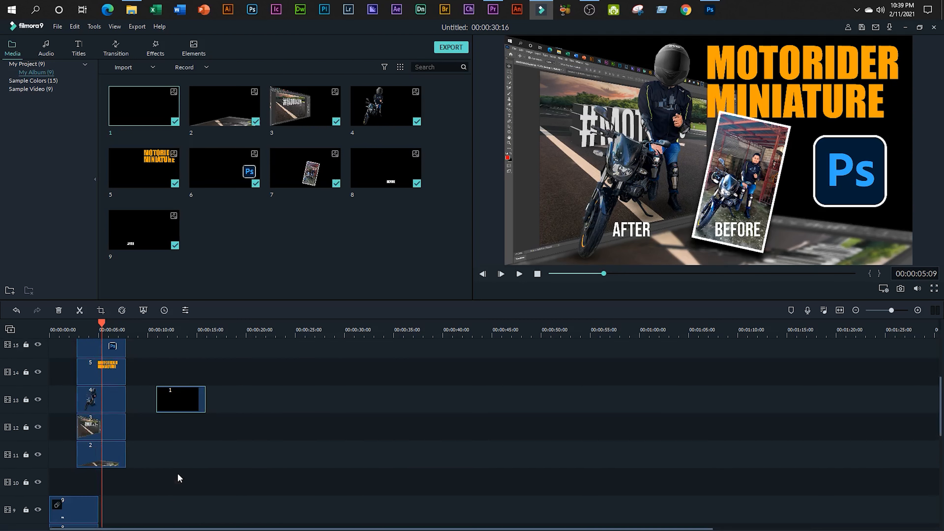
{"action": "left_click_drag", "start_coordinate": [188, 401], "coordinate": [119, 482]}
{"action": "left_click", "coordinate": [168, 469]}
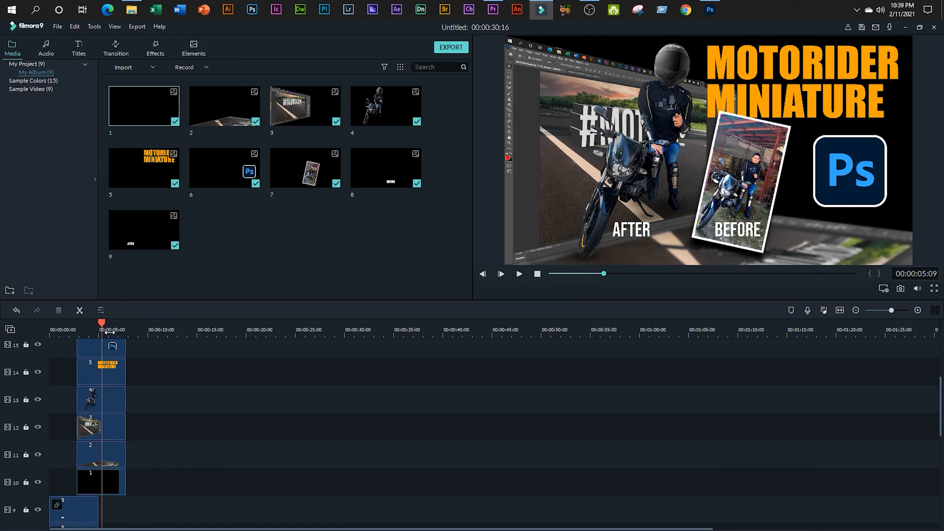
- Play the animation from the start past the ten-second mark and check the frame where the second set of clips ends
{"action": "left_click_drag", "start_coordinate": [102, 325], "coordinate": [11, 334]}
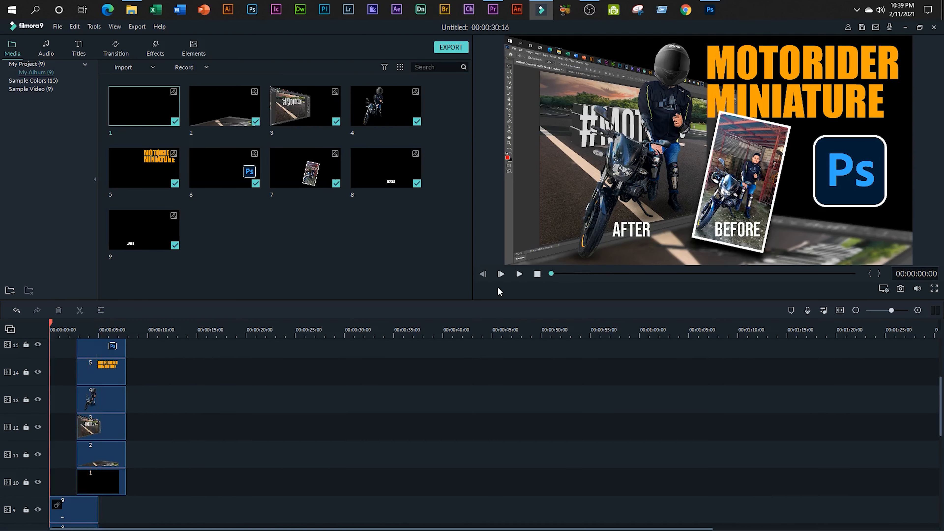
{"action": "left_click", "coordinate": [519, 273]}
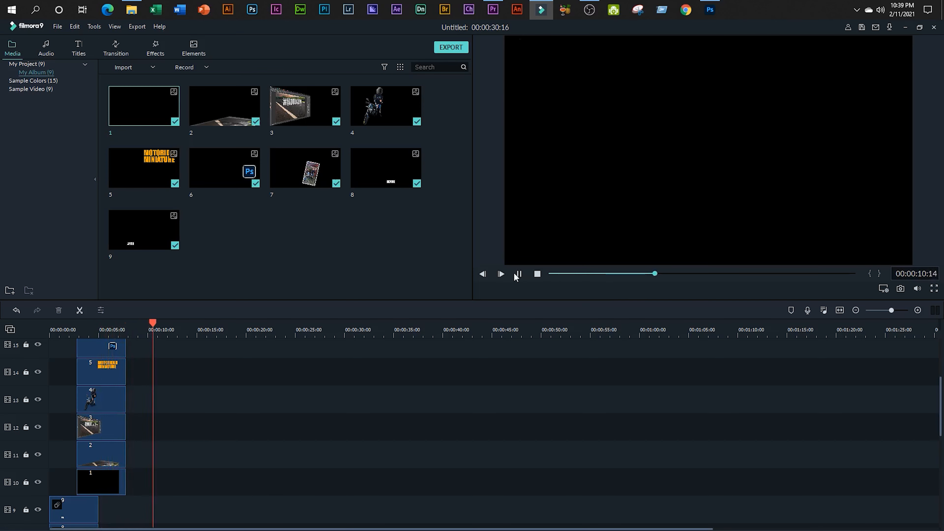
{"action": "left_click", "coordinate": [516, 275]}
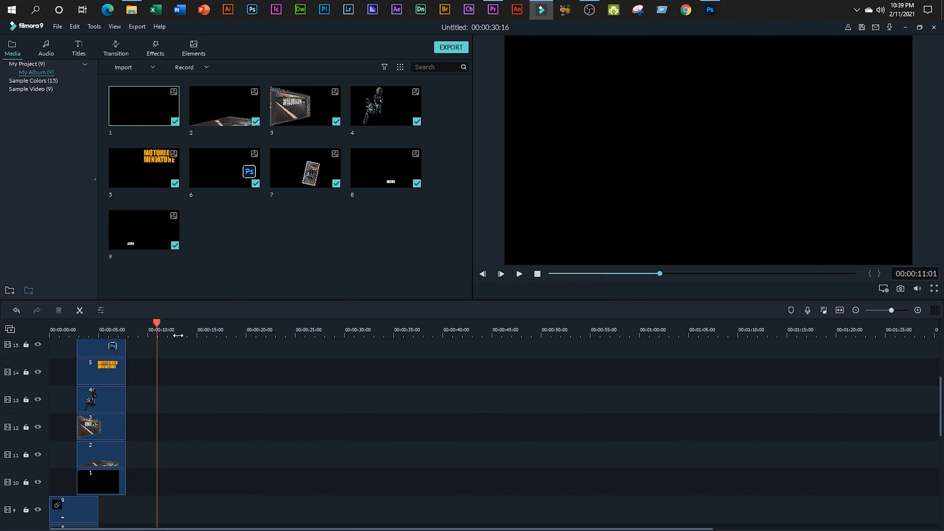
{"action": "left_click_drag", "start_coordinate": [156, 323], "coordinate": [126, 388]}
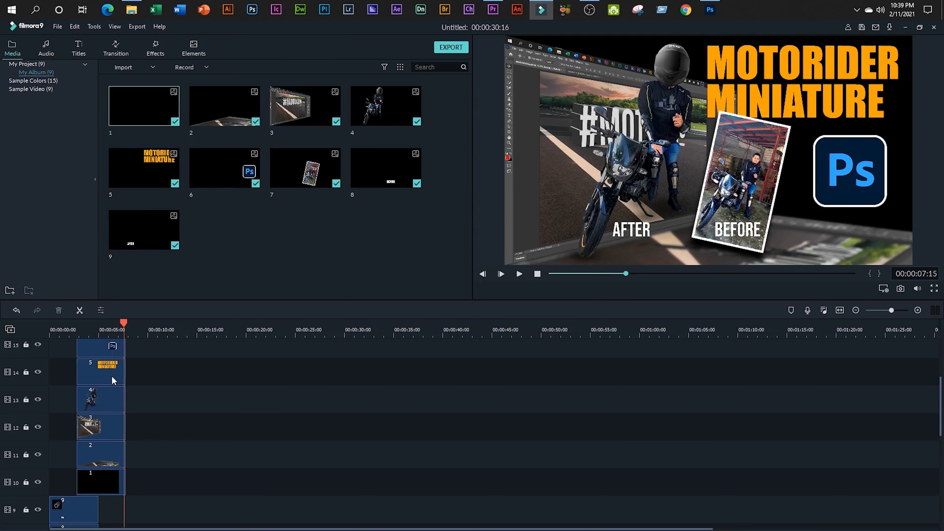
{"action": "left_click", "coordinate": [111, 377]}
{"action": "left_click_drag", "start_coordinate": [125, 326], "coordinate": [126, 329]}
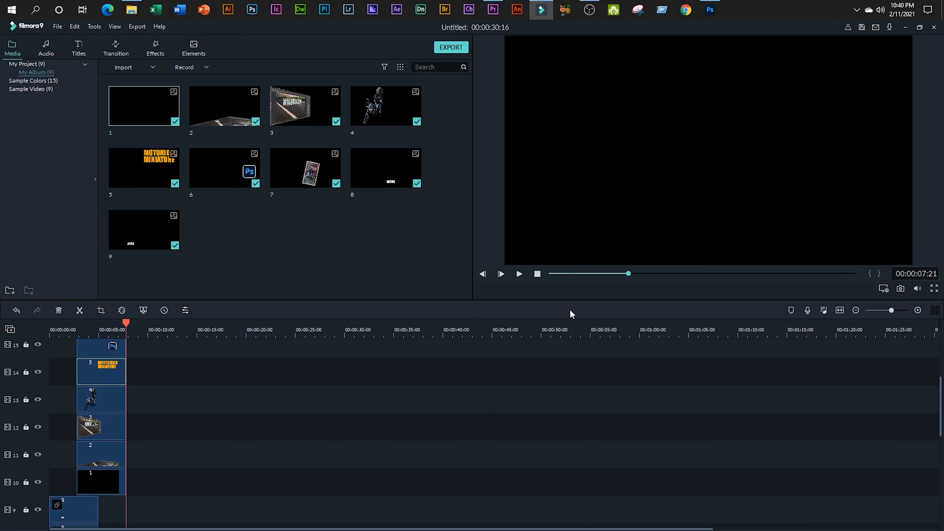
- Set the playhead position to exactly 00:00:10:00
{"action": "left_click", "coordinate": [917, 274]}
{"action": "left_click_drag", "start_coordinate": [925, 274], "coordinate": [920, 274]}
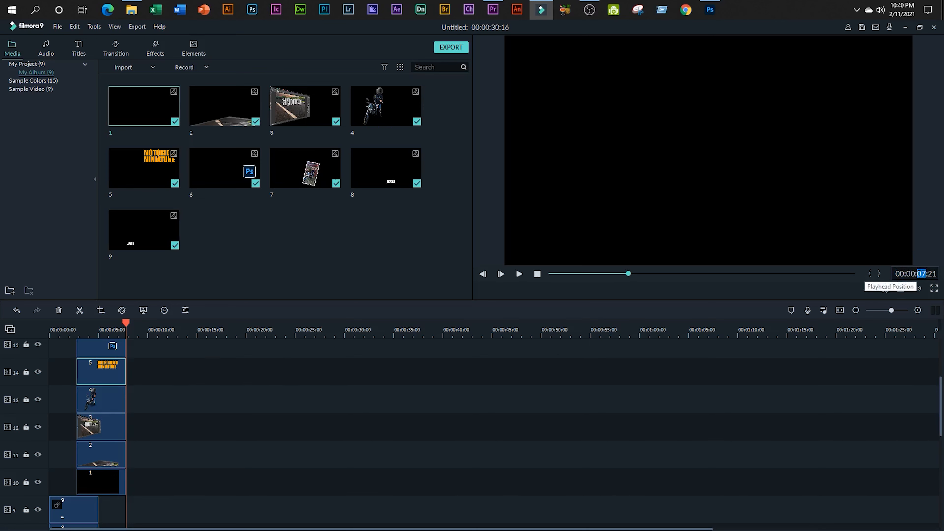
{"action": "type", "text": "10:"}
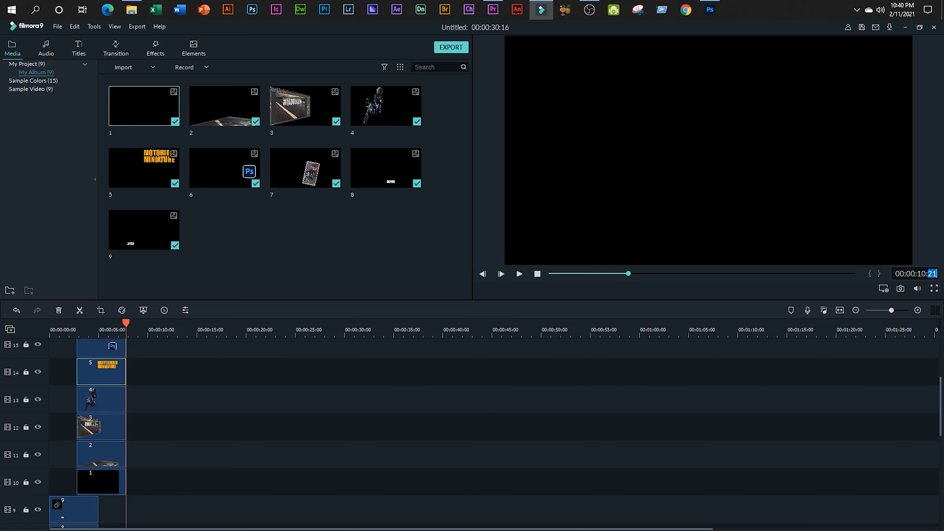
{"action": "type", "text": "00"}
{"action": "key", "text": "Return"}
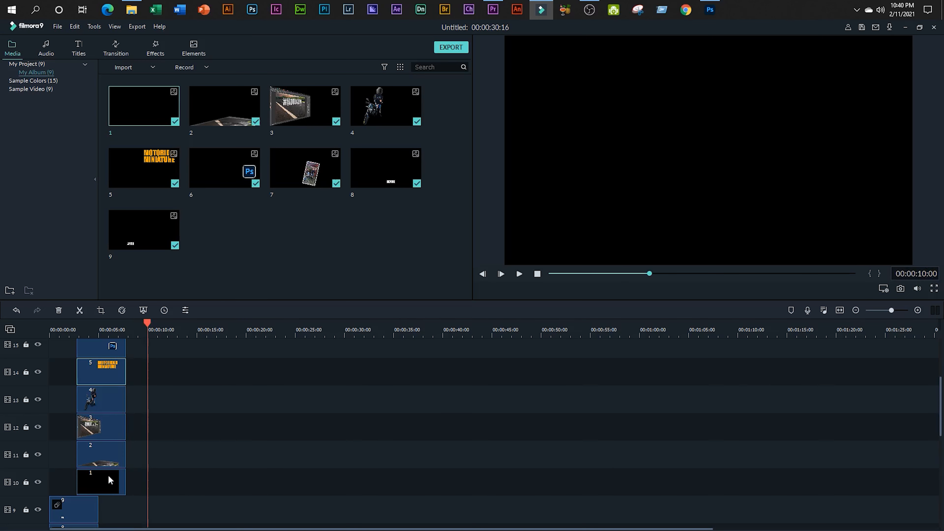
- Extend the second set of clips, images 1 to 9 on tracks 10 to 18, to end at the playhead
{"action": "left_click_drag", "start_coordinate": [125, 481], "coordinate": [147, 431]}
{"action": "left_click", "coordinate": [118, 427]}
{"action": "left_click", "coordinate": [122, 398]}
{"action": "scroll", "coordinate": [132, 409], "scroll_direction": "up", "scroll_amount": 1}
{"action": "left_click", "coordinate": [123, 401]}
{"action": "scroll", "coordinate": [133, 405], "scroll_direction": "up", "scroll_amount": 2}
{"action": "left_click", "coordinate": [124, 432]}
{"action": "left_click", "coordinate": [122, 406]}
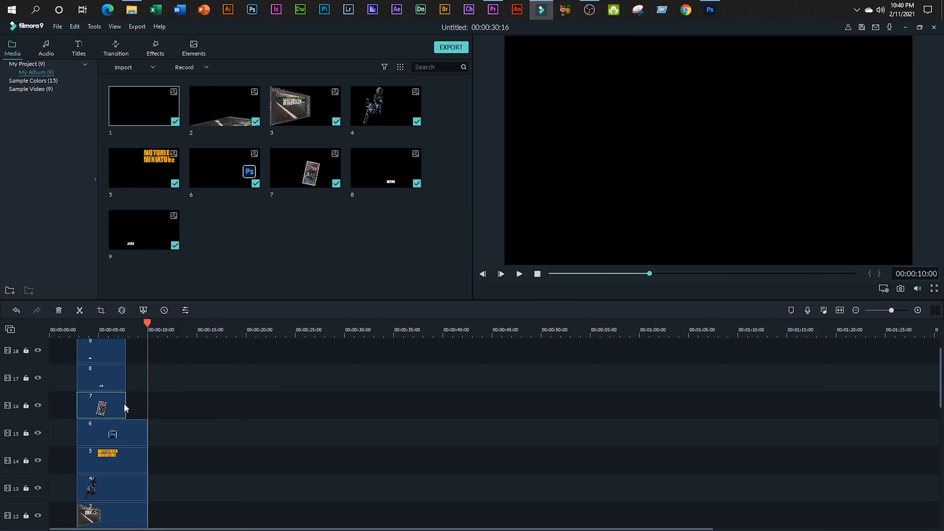
{"action": "left_click_drag", "start_coordinate": [125, 408], "coordinate": [148, 382]}
{"action": "scroll", "coordinate": [141, 408], "scroll_direction": "up", "scroll_amount": 1}
{"action": "left_click", "coordinate": [121, 379]}
{"action": "scroll", "coordinate": [211, 425], "scroll_direction": "down", "scroll_amount": 9}
{"action": "scroll", "coordinate": [212, 428], "scroll_direction": "up", "scroll_amount": 6}
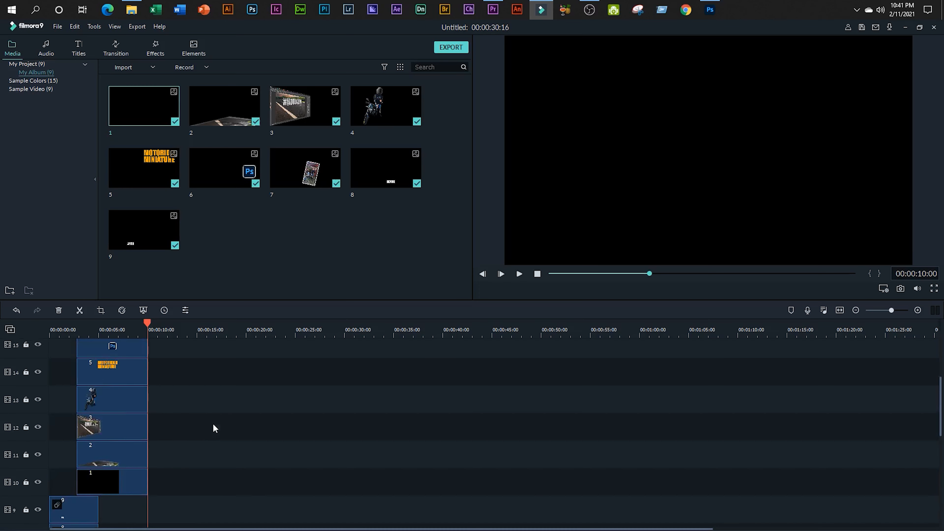
- Play the extended animation twice from the start and look over how the first and second sets of clips line up
{"action": "left_click_drag", "start_coordinate": [147, 322], "coordinate": [6, 332]}
{"action": "left_click", "coordinate": [520, 274]}
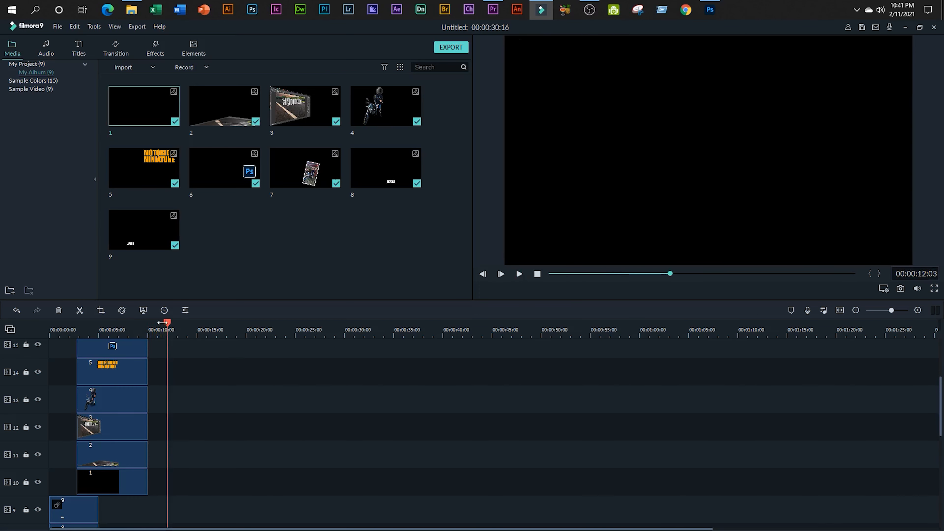
{"action": "left_click_drag", "start_coordinate": [166, 324], "coordinate": [125, 329]}
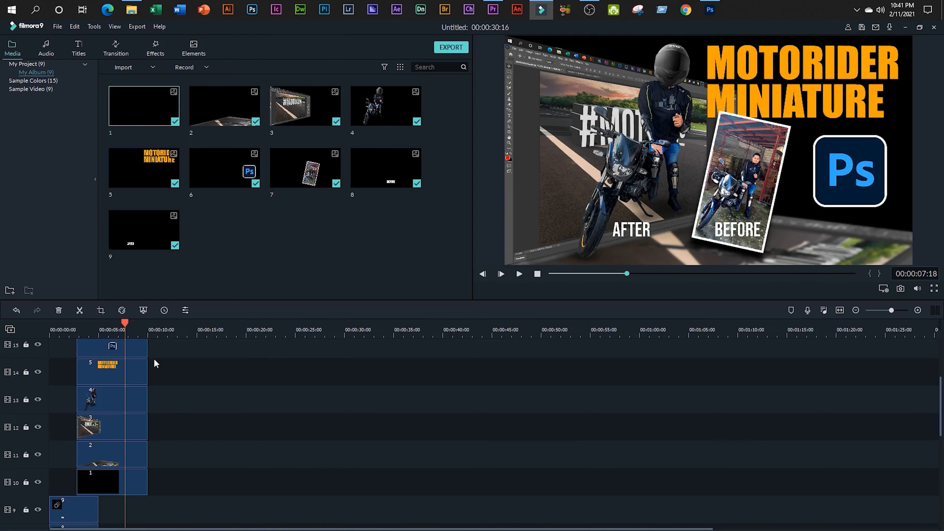
{"action": "scroll", "coordinate": [207, 374], "scroll_direction": "down", "scroll_amount": 3}
{"action": "scroll", "coordinate": [208, 377], "scroll_direction": "down", "scroll_amount": 2}
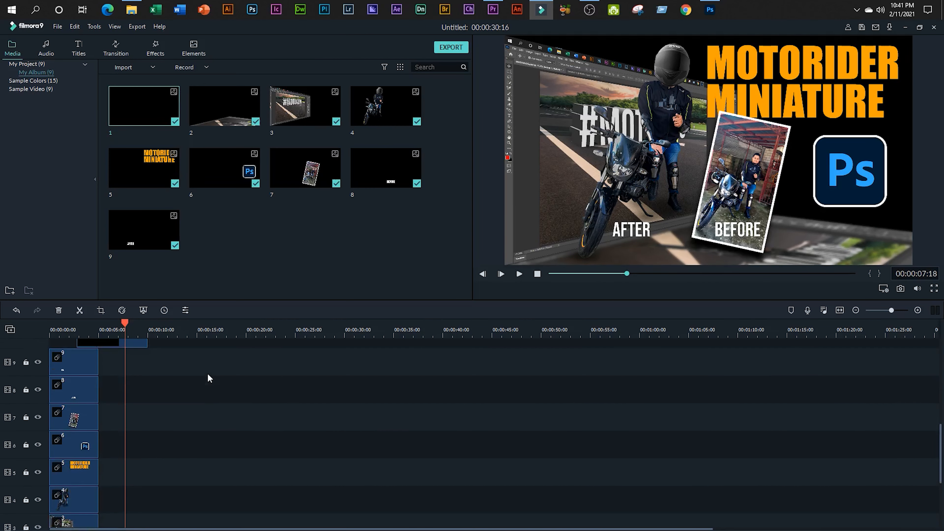
{"action": "scroll", "coordinate": [209, 378], "scroll_direction": "up", "scroll_amount": 2}
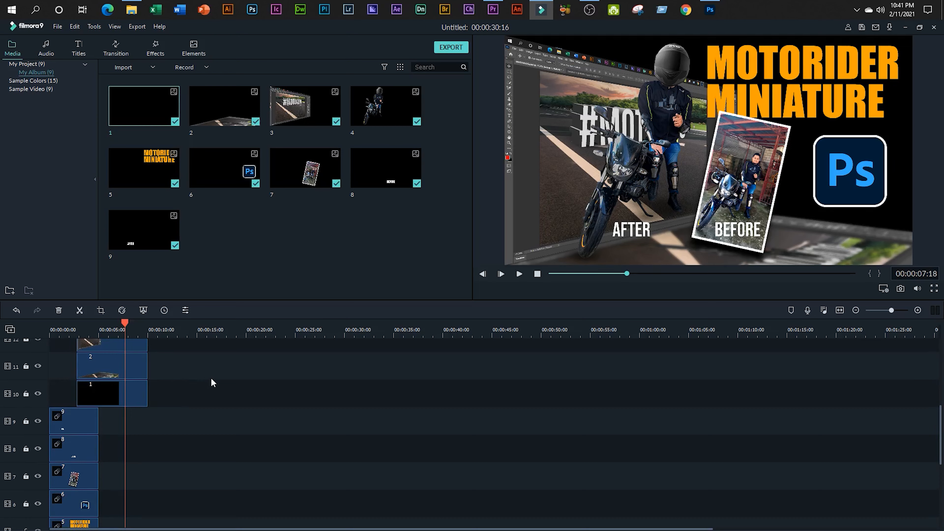
{"action": "left_click_drag", "start_coordinate": [125, 322], "coordinate": [22, 338]}
{"action": "left_click", "coordinate": [519, 274]}
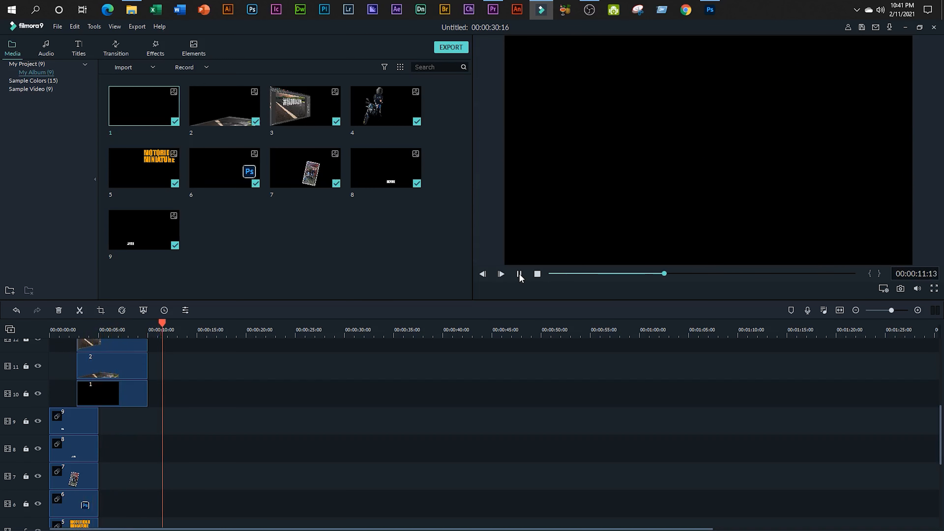
{"action": "left_click", "coordinate": [520, 278]}
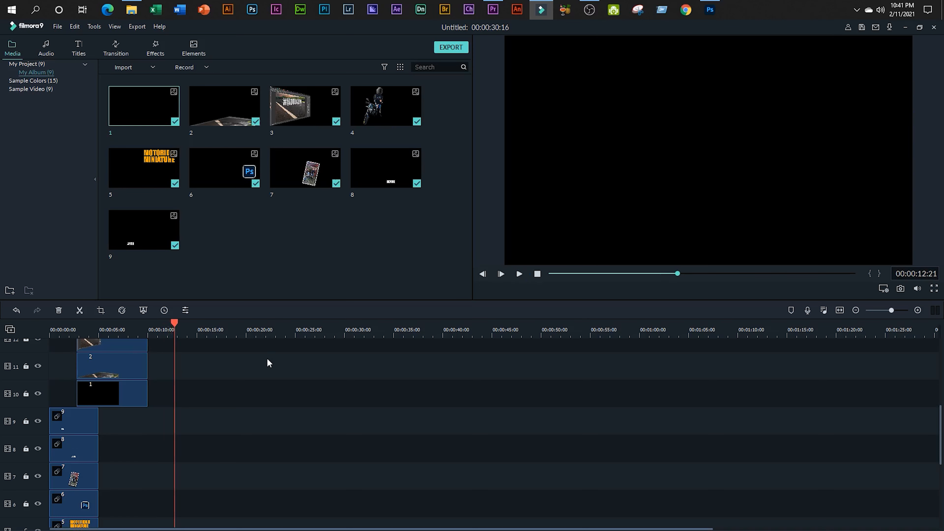
- Copy all the animated clips of images 2 to 9 on tracks 2 to 9
{"action": "scroll", "coordinate": [267, 361], "scroll_direction": "down", "scroll_amount": 5}
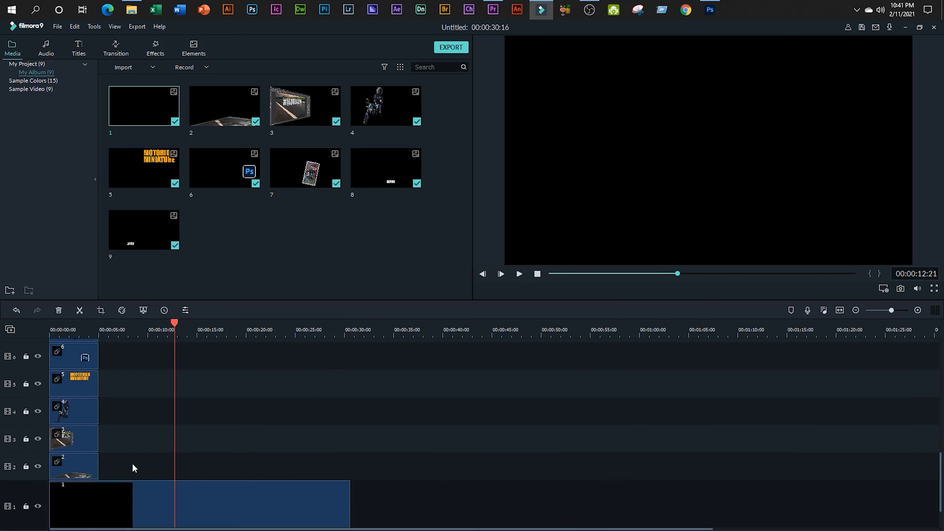
{"action": "left_click_drag", "start_coordinate": [131, 467], "coordinate": [80, 434]}
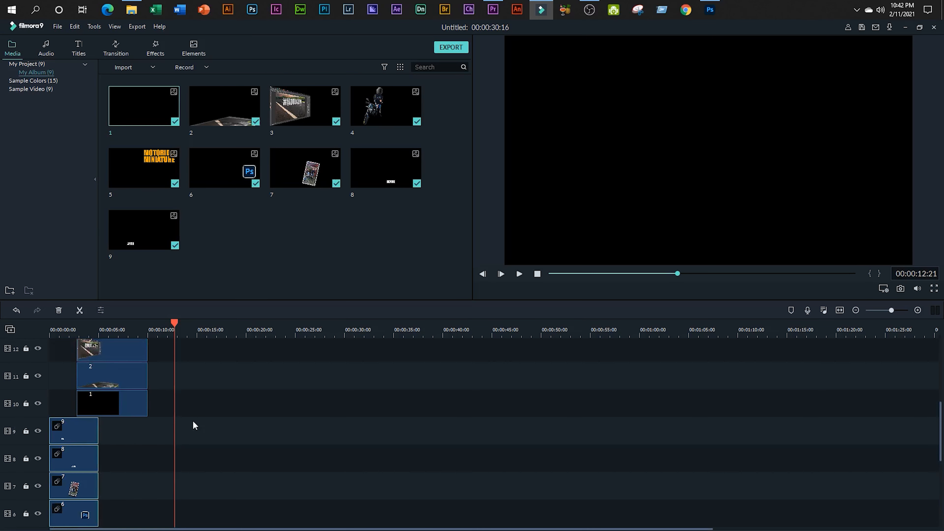
{"action": "right_click", "coordinate": [82, 429]}
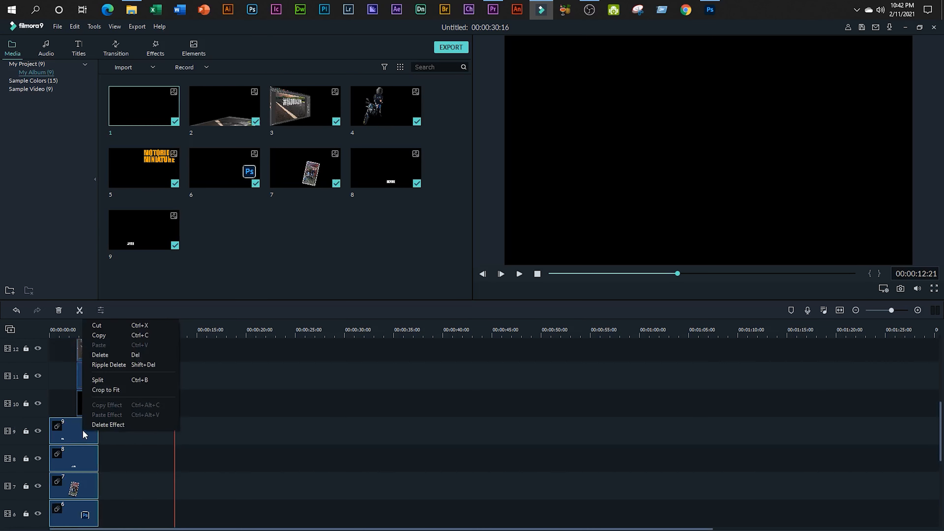
{"action": "left_click", "coordinate": [115, 335]}
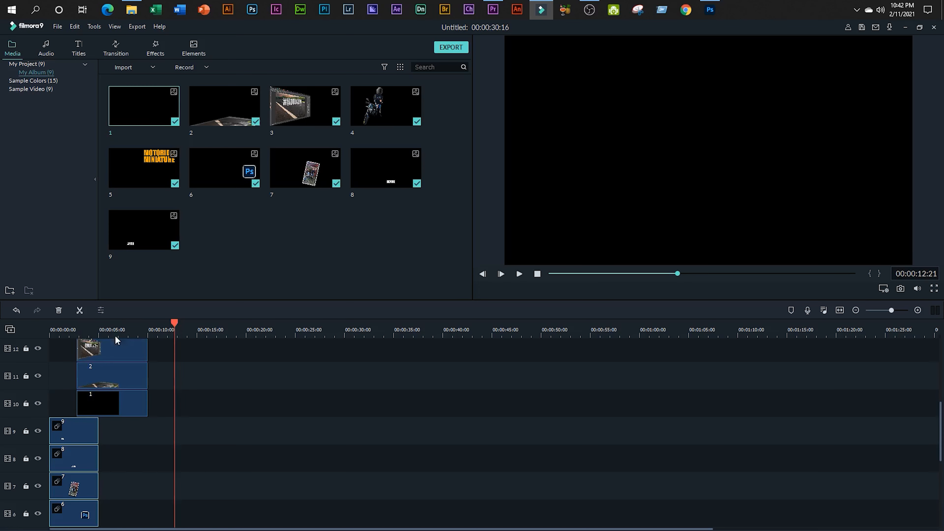
- Paste the copied clips at 00:00:35:11 and move them together back to start at about 7.5 seconds on tracks 2 to 9
{"action": "scroll", "coordinate": [384, 410], "scroll_direction": "down", "scroll_amount": 5}
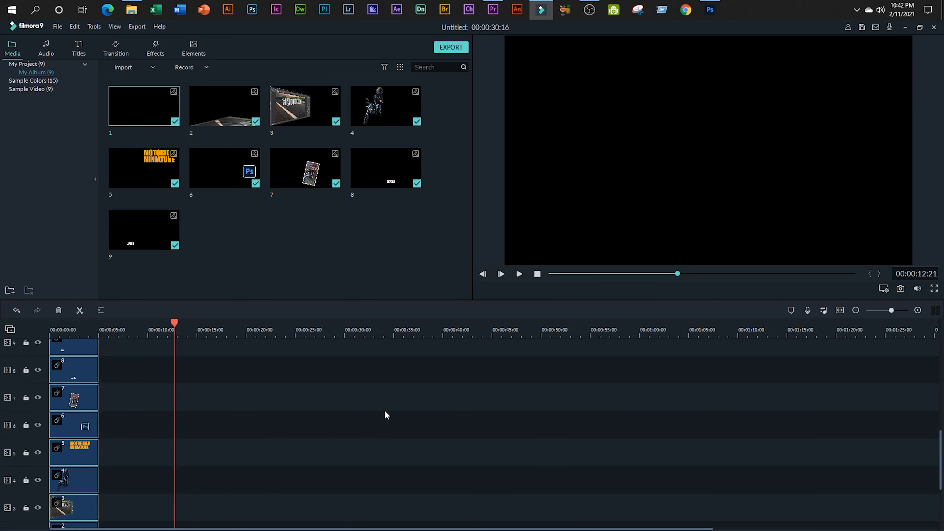
{"action": "left_click", "coordinate": [397, 329]}
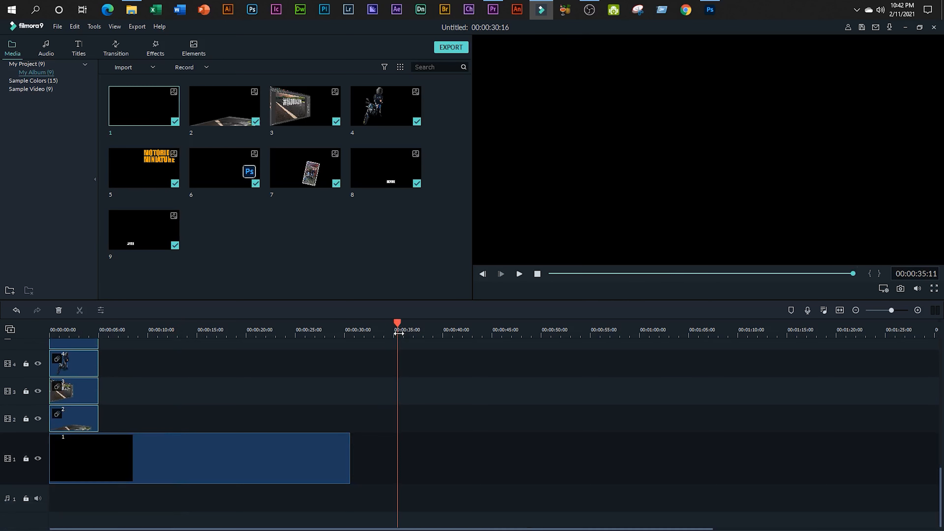
{"action": "right_click", "coordinate": [393, 360]}
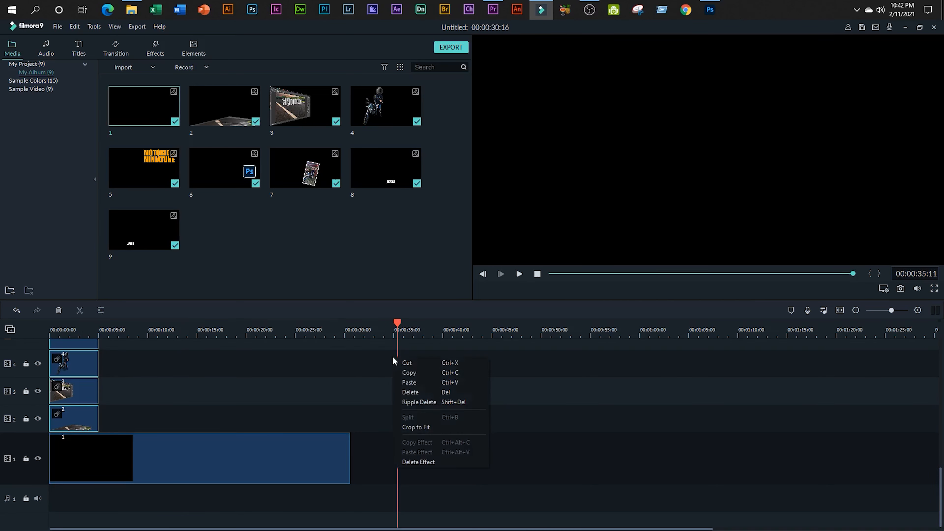
{"action": "left_click", "coordinate": [413, 388]}
{"action": "scroll", "coordinate": [416, 390], "scroll_direction": "up", "scroll_amount": 5}
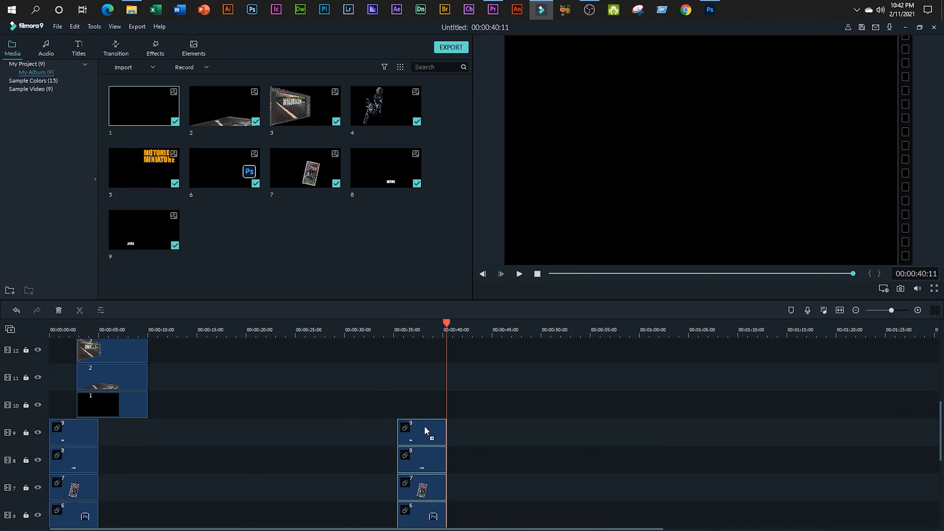
{"action": "left_click_drag", "start_coordinate": [424, 426], "coordinate": [154, 433]}
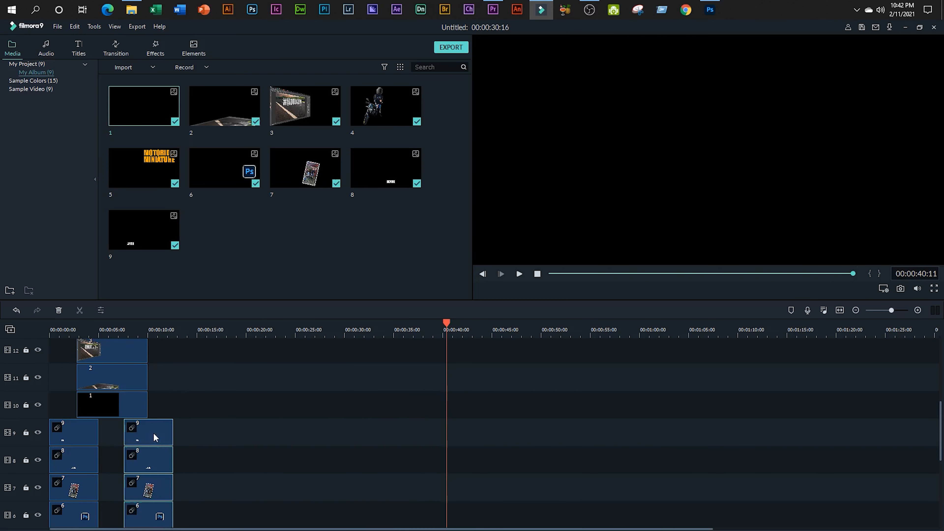
- Play the animation from the start, and examine the overlap of the static and pasted clips up to about 00:00:11:02
{"action": "left_click_drag", "start_coordinate": [448, 324], "coordinate": [50, 363]}
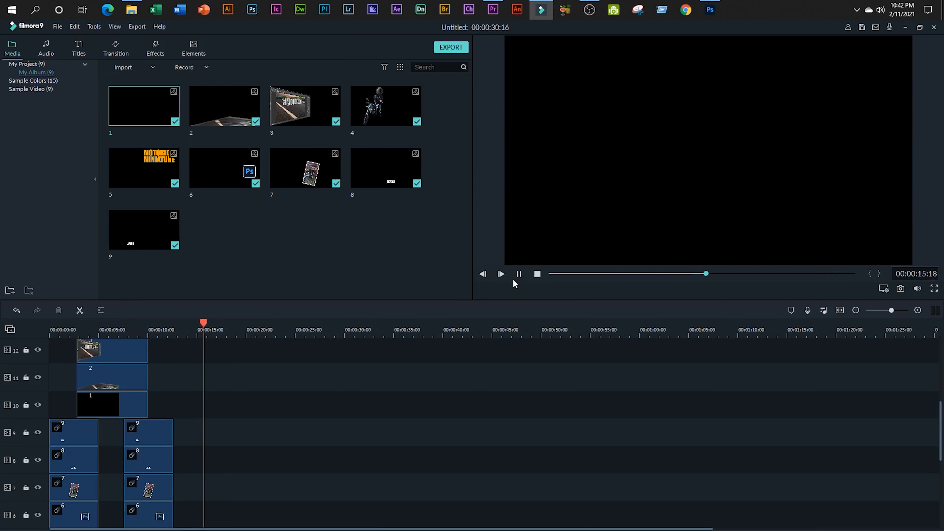
{"action": "left_click", "coordinate": [518, 275]}
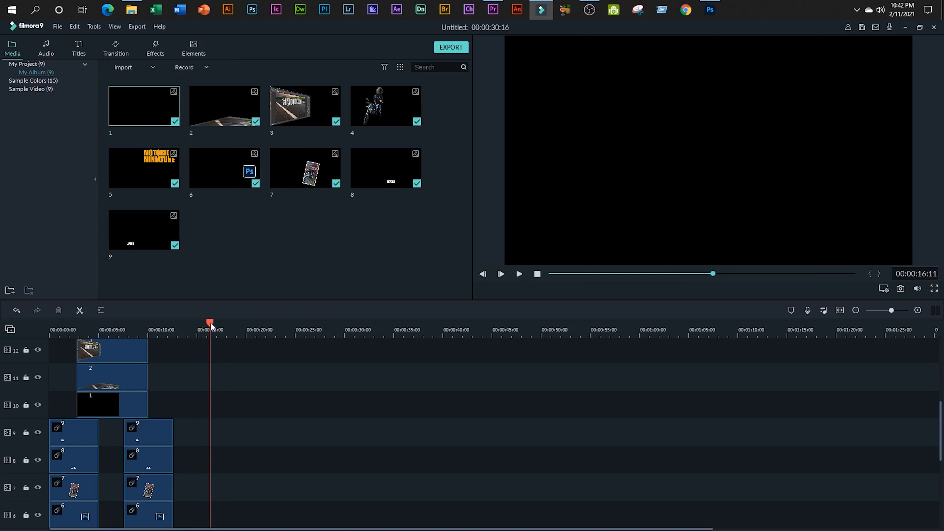
{"action": "left_click_drag", "start_coordinate": [211, 327], "coordinate": [140, 372]}
{"action": "left_click", "coordinate": [142, 408]}
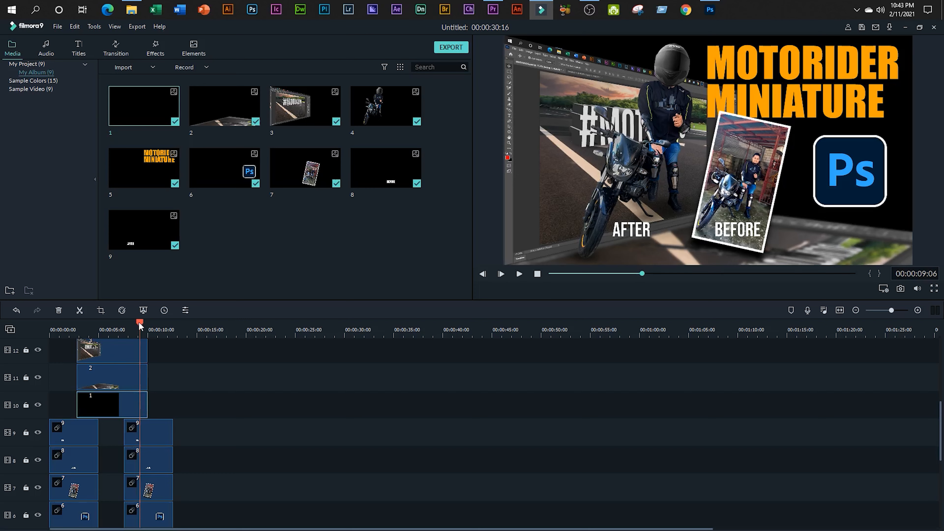
{"action": "left_click_drag", "start_coordinate": [139, 325], "coordinate": [158, 351]}
{"action": "scroll", "coordinate": [196, 405], "scroll_direction": "down", "scroll_amount": 2}
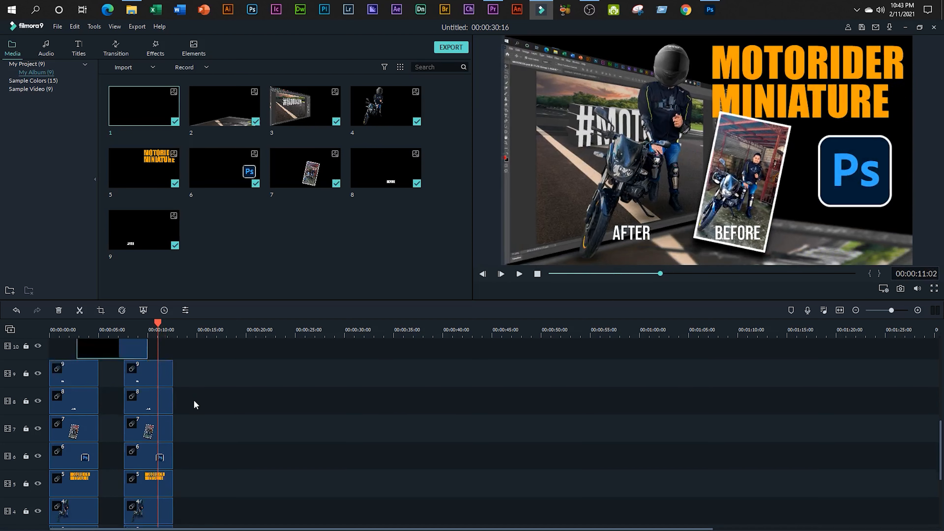
{"action": "scroll", "coordinate": [196, 404], "scroll_direction": "down", "scroll_amount": 1}
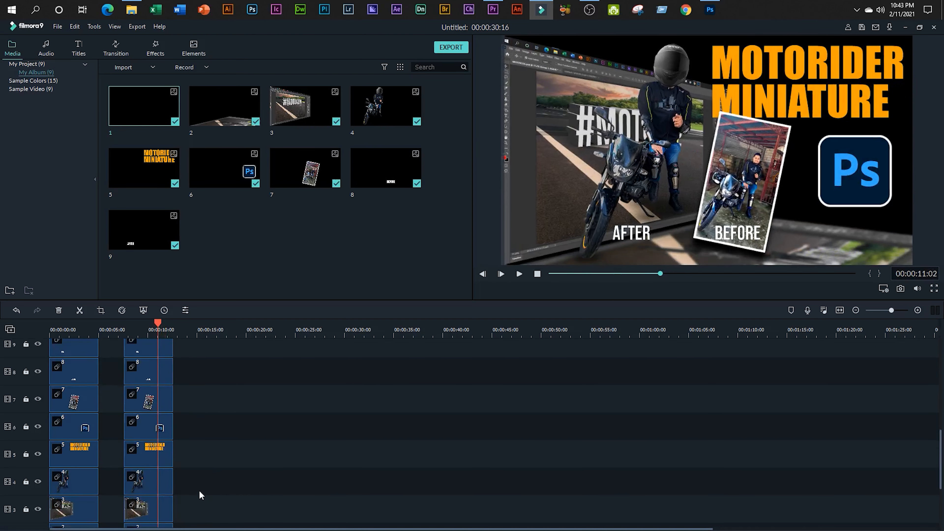
- Shift all the pasted animated clips on tracks 2 to 9 slightly earlier, to start at about 7 seconds
{"action": "scroll", "coordinate": [201, 487], "scroll_direction": "up", "scroll_amount": 1}
{"action": "left_click_drag", "start_coordinate": [187, 372], "coordinate": [166, 465]}
{"action": "scroll", "coordinate": [166, 465], "scroll_direction": "up", "scroll_amount": 4}
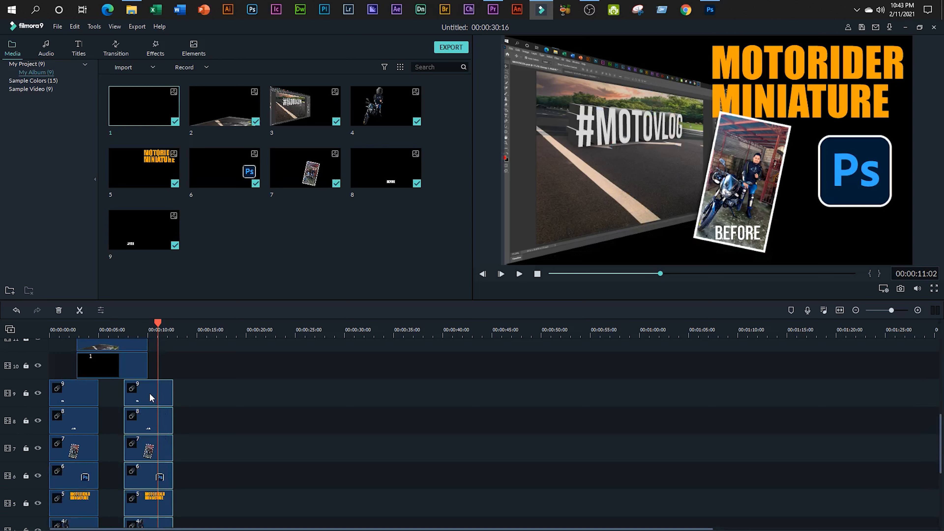
{"action": "left_click_drag", "start_coordinate": [150, 393], "coordinate": [146, 392]}
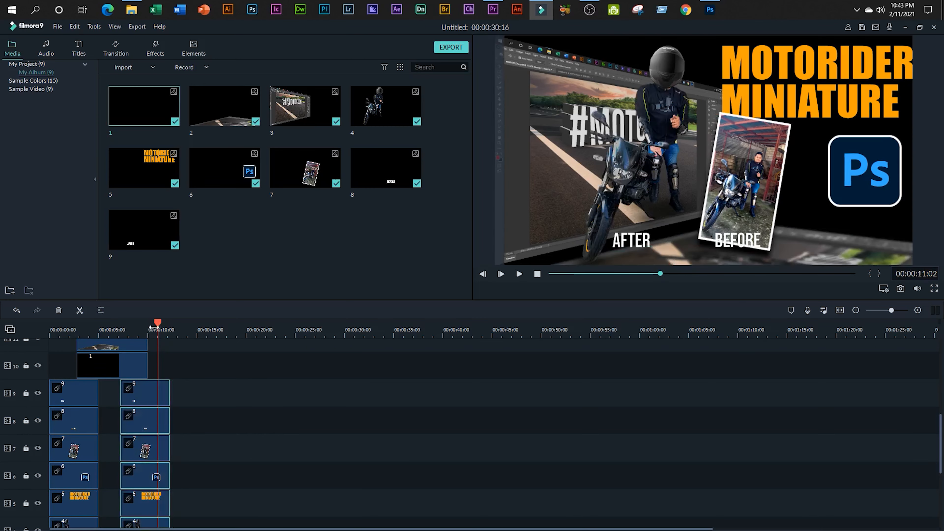
- Play the animation from the start twice to about 13 seconds, and examine how the static clips hand over to the pasted clips
{"action": "left_click_drag", "start_coordinate": [156, 326], "coordinate": [27, 335]}
{"action": "left_click", "coordinate": [519, 273]}
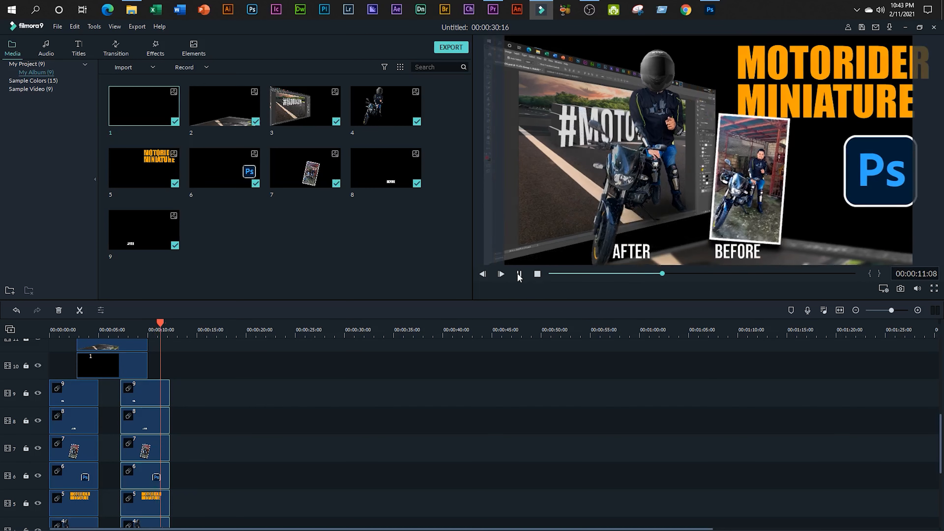
{"action": "left_click", "coordinate": [519, 275]}
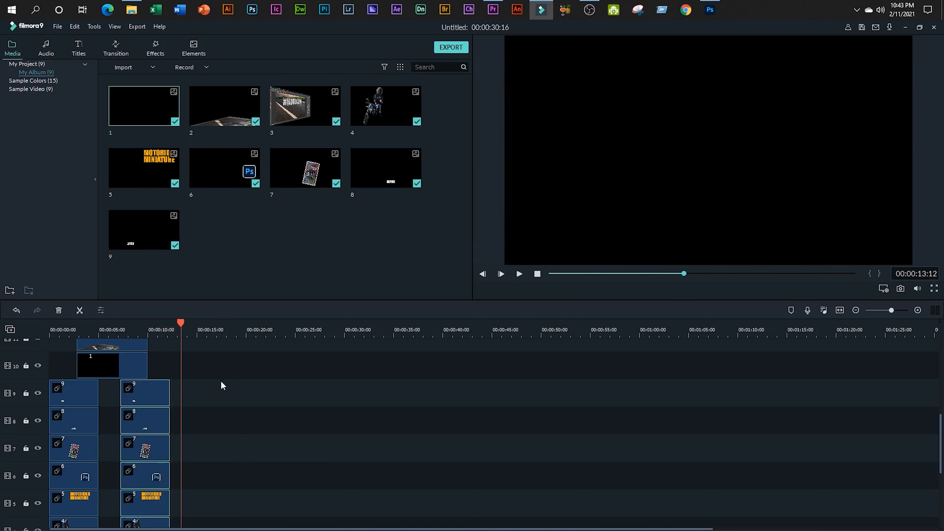
{"action": "scroll", "coordinate": [222, 381], "scroll_direction": "down", "scroll_amount": 3}
{"action": "scroll", "coordinate": [221, 381], "scroll_direction": "up", "scroll_amount": 3}
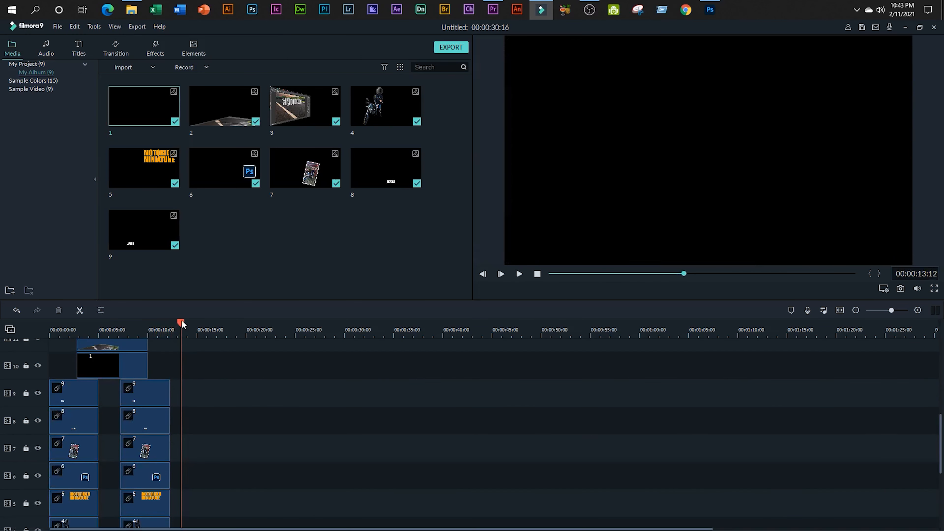
{"action": "left_click_drag", "start_coordinate": [181, 323], "coordinate": [51, 326]}
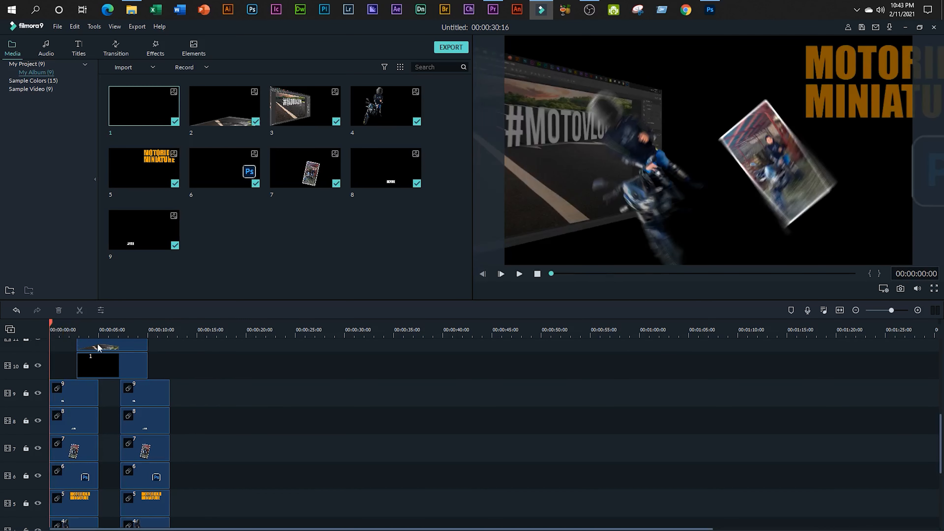
{"action": "scroll", "coordinate": [189, 413], "scroll_direction": "down", "scroll_amount": 3}
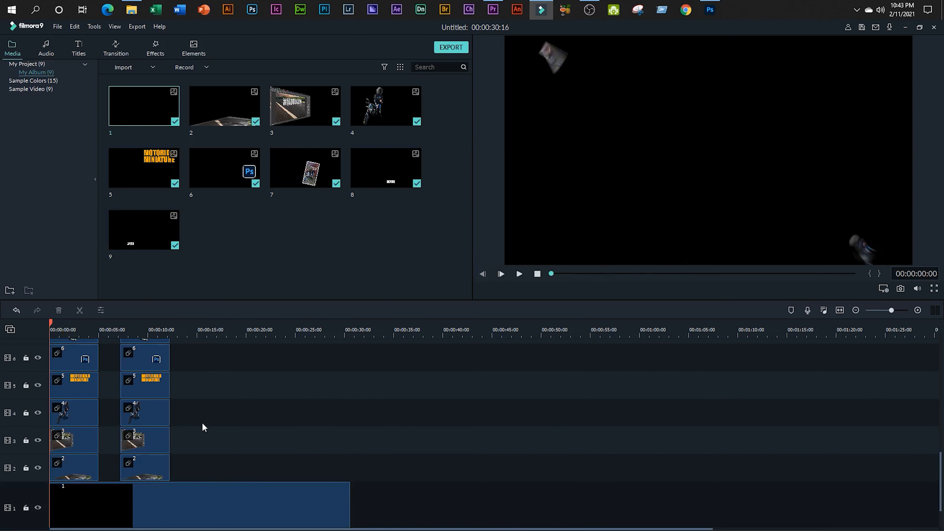
{"action": "left_click", "coordinate": [519, 274]}
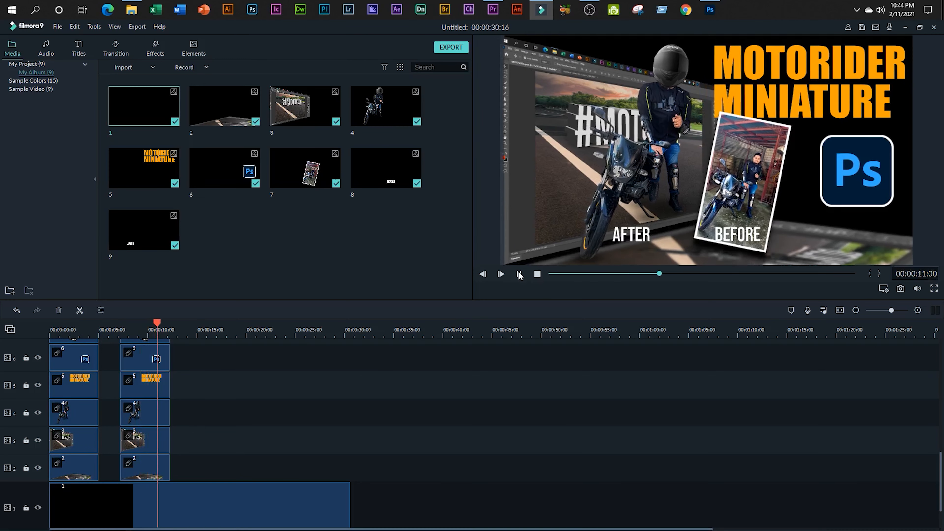
{"action": "left_click", "coordinate": [519, 274]}
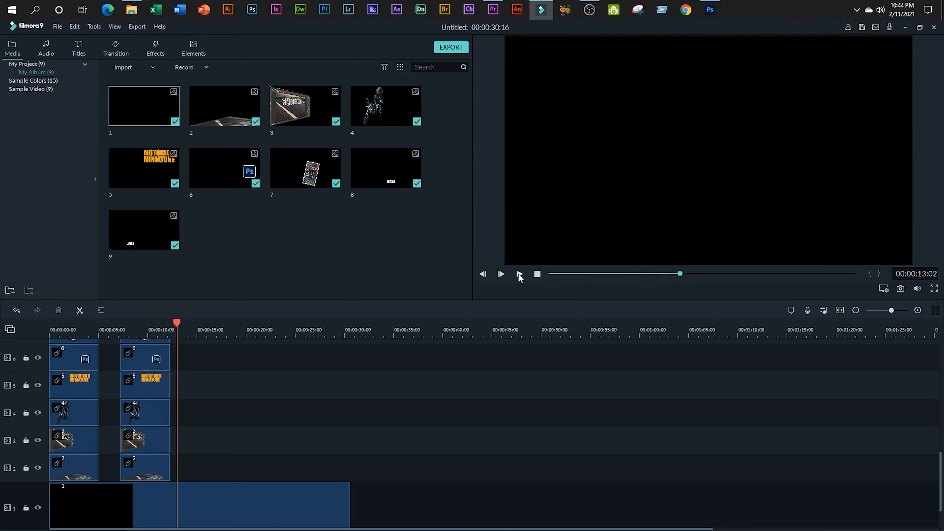
{"action": "scroll", "coordinate": [193, 394], "scroll_direction": "up", "scroll_amount": 5}
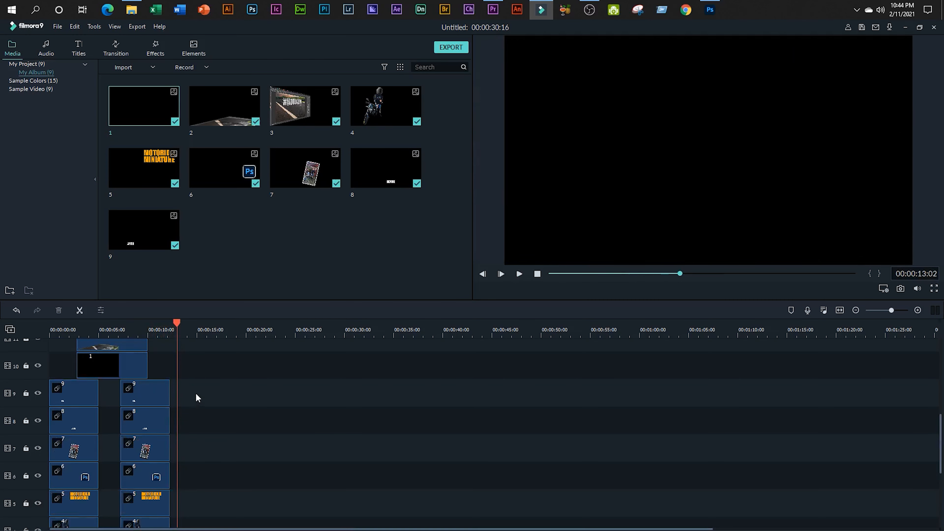
{"action": "left_click_drag", "start_coordinate": [177, 323], "coordinate": [39, 347]}
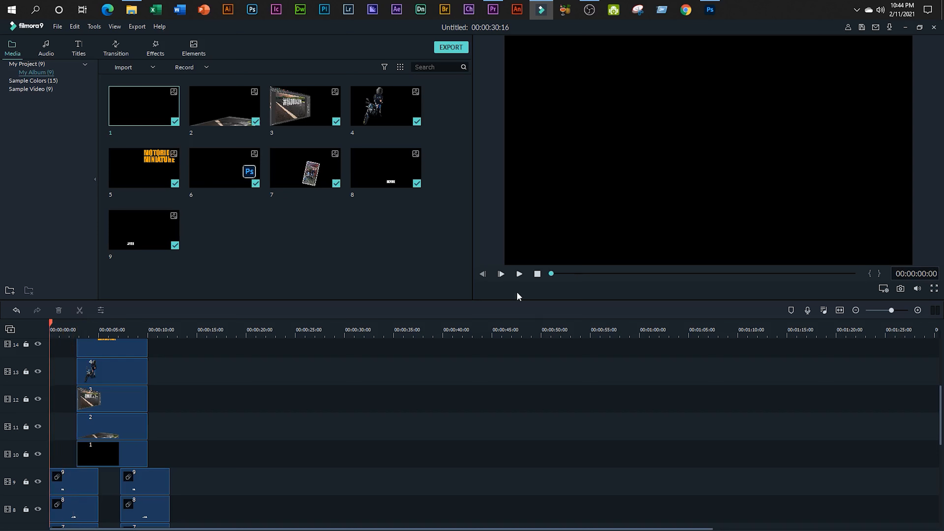
- Open the media file import and browse the HDD (F:) drive to the folder holding the subscribe button clip
{"action": "left_click", "coordinate": [250, 244]}
{"action": "left_click", "coordinate": [127, 67]}
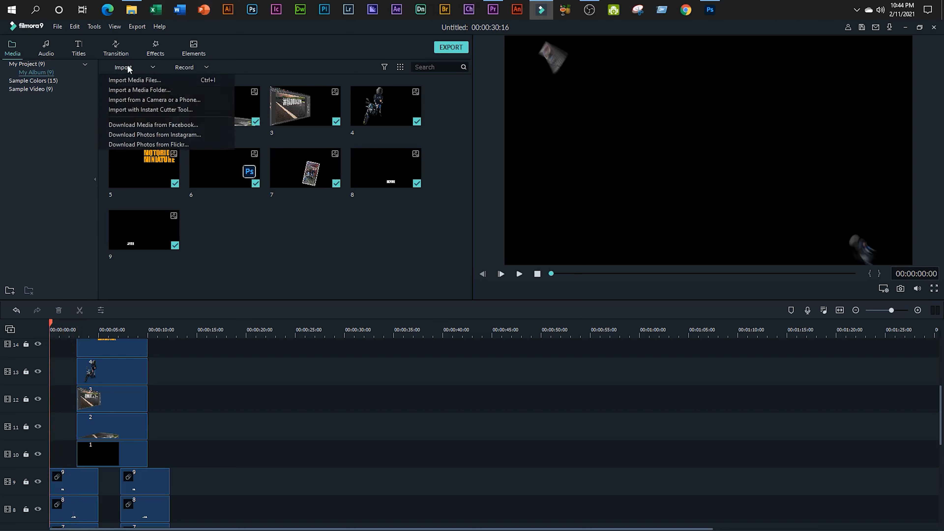
{"action": "left_click", "coordinate": [136, 78]}
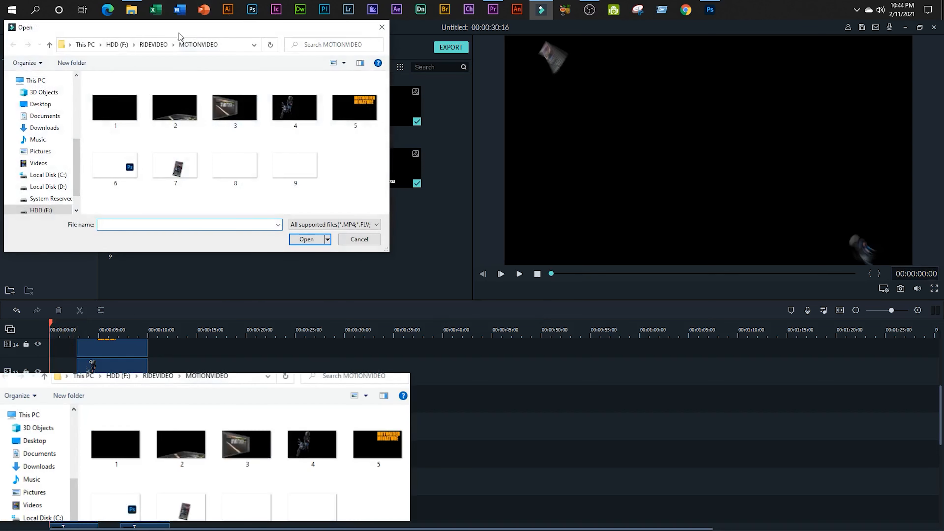
{"action": "left_click_drag", "start_coordinate": [179, 27], "coordinate": [360, 43]}
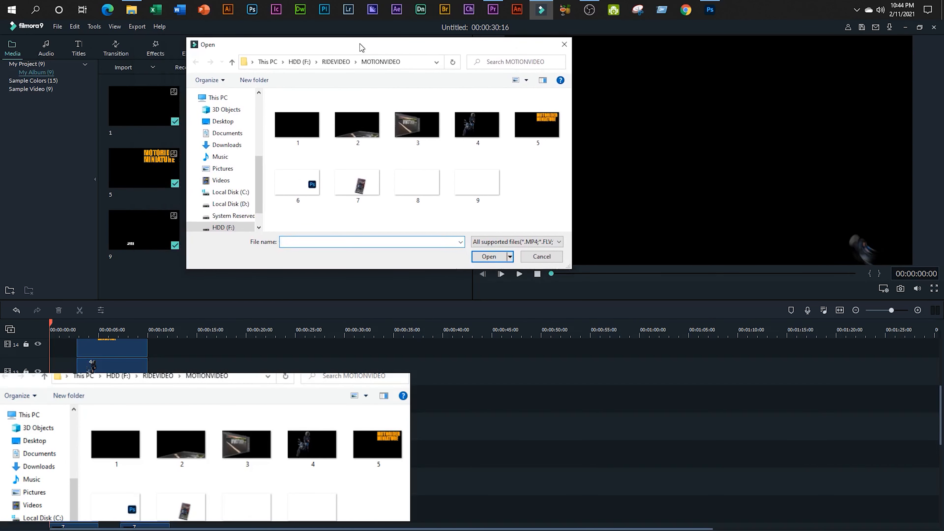
{"action": "scroll", "coordinate": [256, 186], "scroll_direction": "down", "scroll_amount": 1}
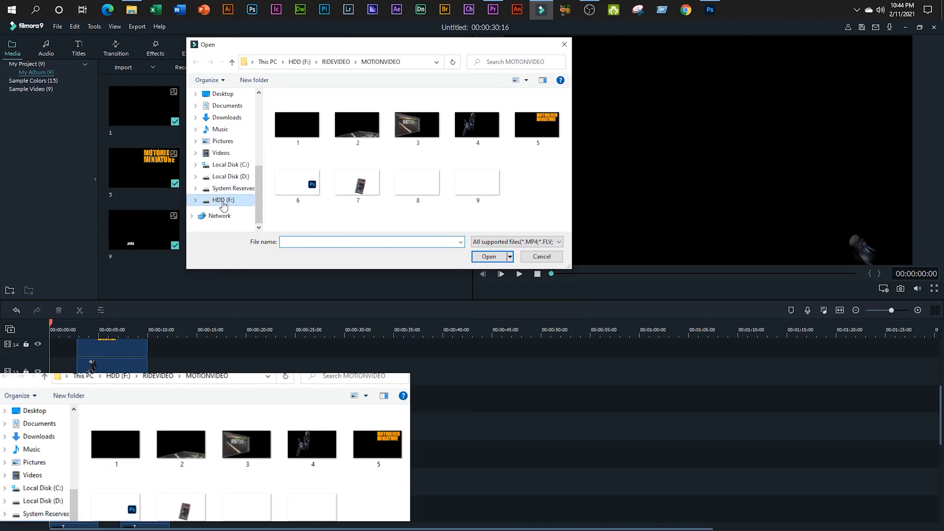
{"action": "left_click", "coordinate": [223, 200]}
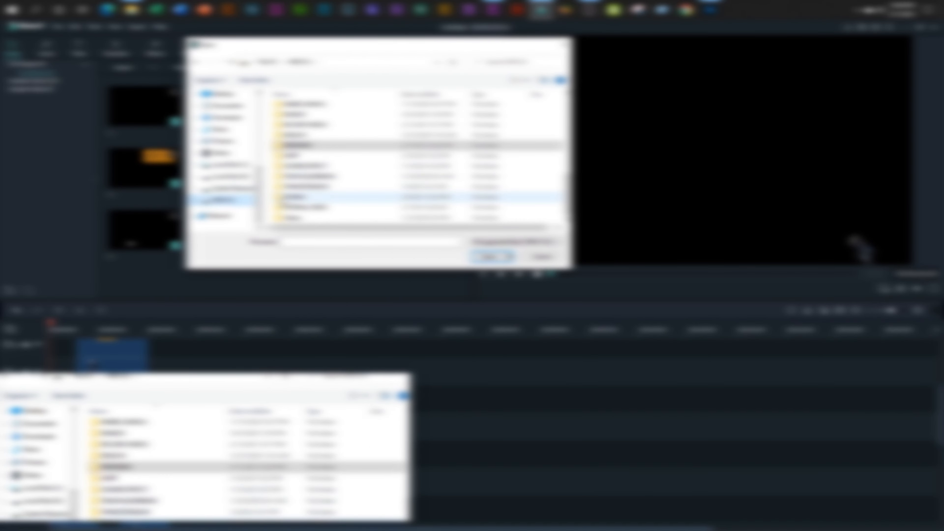
{"action": "double_click", "coordinate": [293, 197]}
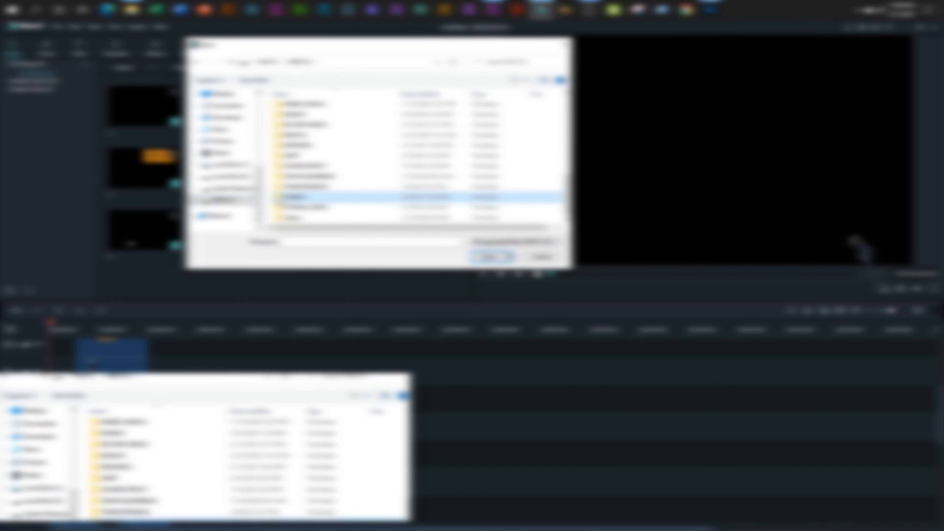
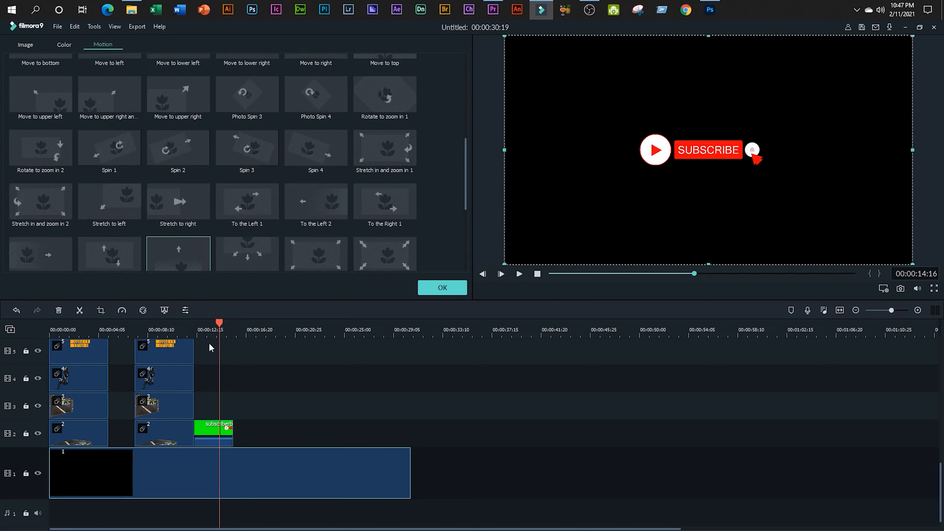
- Close the motion settings and play the sequence from the start to about 00:00:16:14, checking the pasted clips and the subscribe button clip
{"action": "left_click_drag", "start_coordinate": [221, 327], "coordinate": [50, 329]}
{"action": "left_click", "coordinate": [439, 288]}
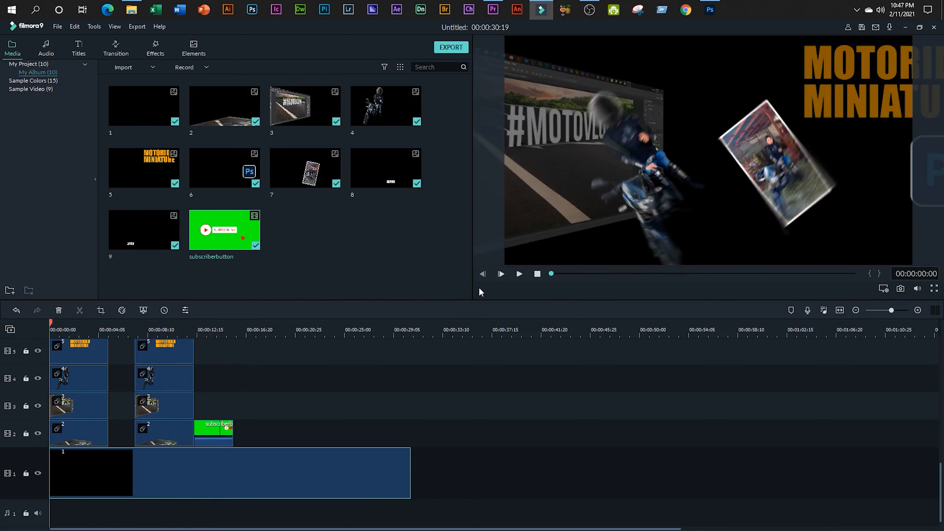
{"action": "left_click", "coordinate": [519, 274]}
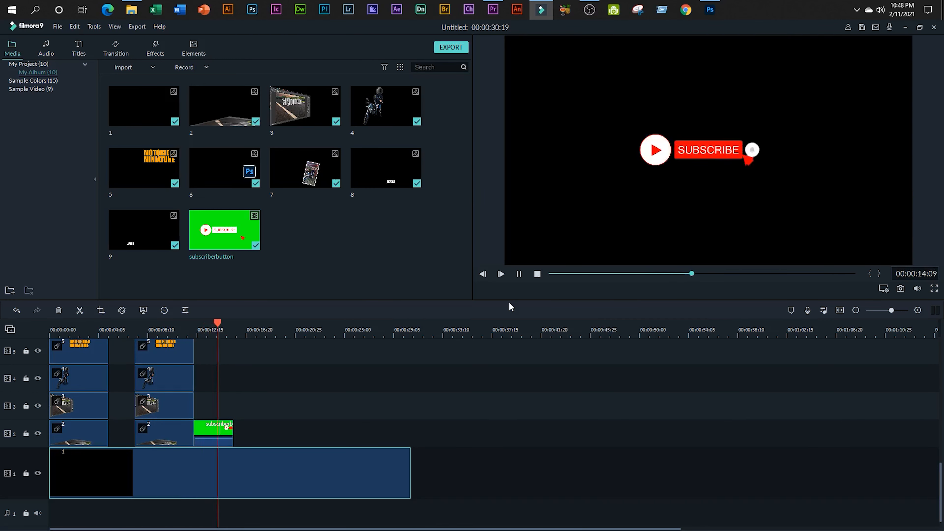
{"action": "left_click", "coordinate": [520, 274]}
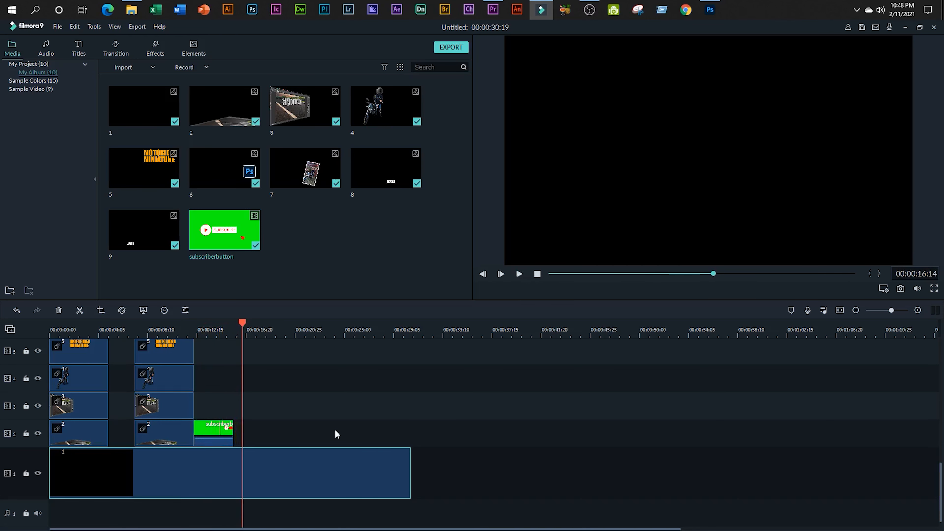
{"action": "scroll", "coordinate": [329, 427], "scroll_direction": "up", "scroll_amount": 5}
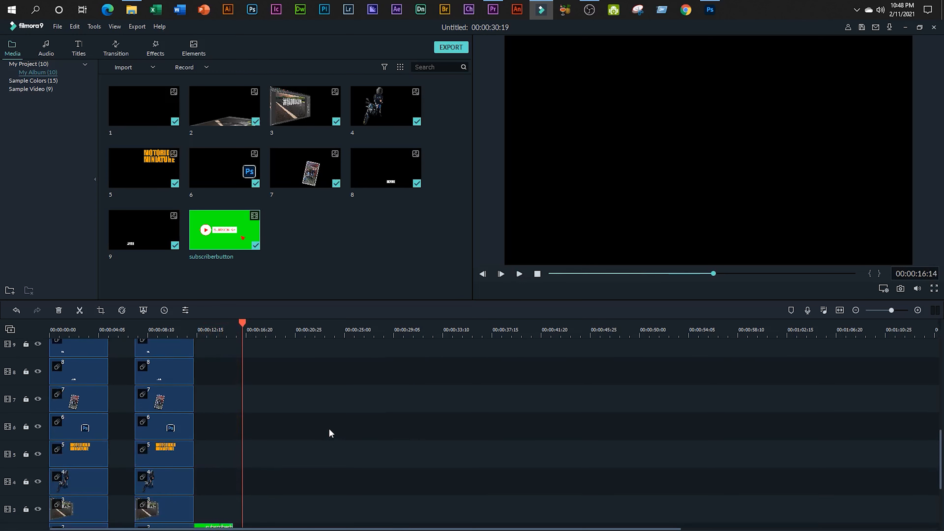
{"action": "scroll", "coordinate": [329, 427], "scroll_direction": "down", "scroll_amount": 4}
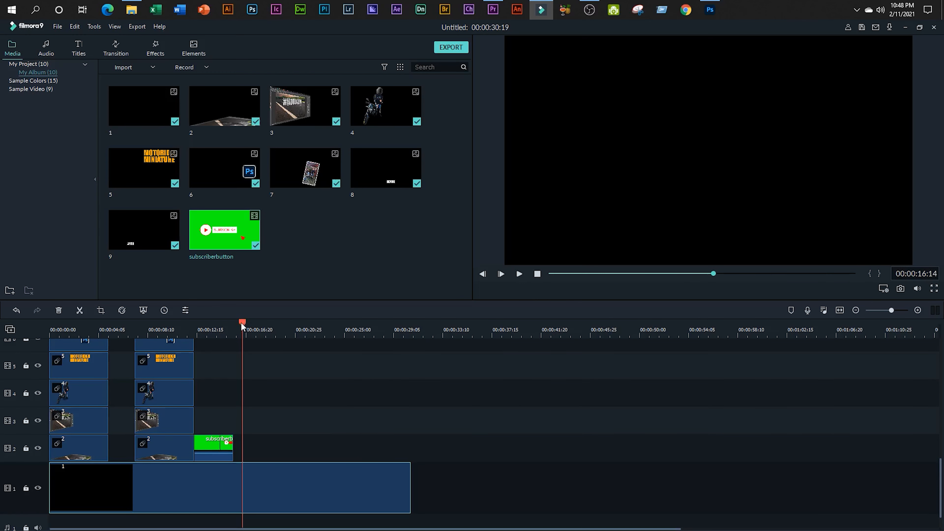
{"action": "left_click_drag", "start_coordinate": [242, 325], "coordinate": [40, 346]}
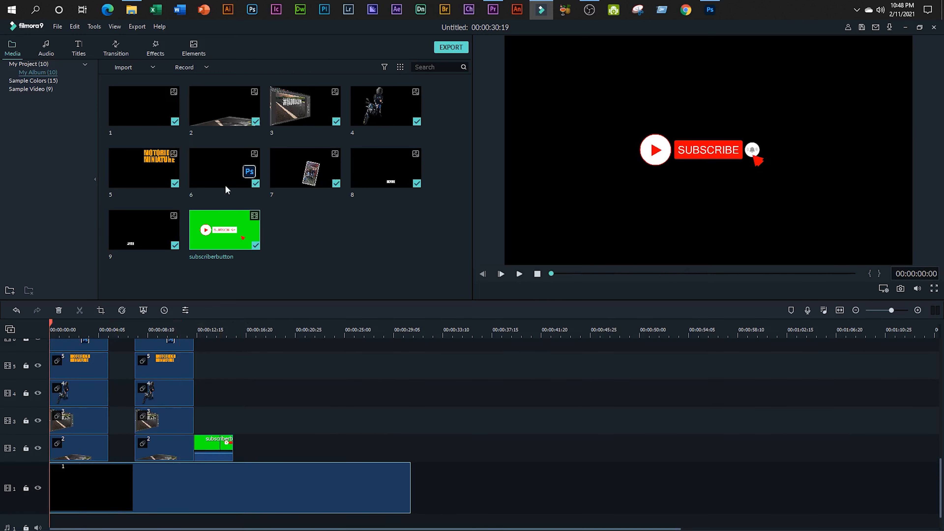
- Open the media file import again and browse to the BGMusic folder on the HDD (F:) drive
{"action": "left_click", "coordinate": [132, 10]}
{"action": "left_click", "coordinate": [131, 10]}
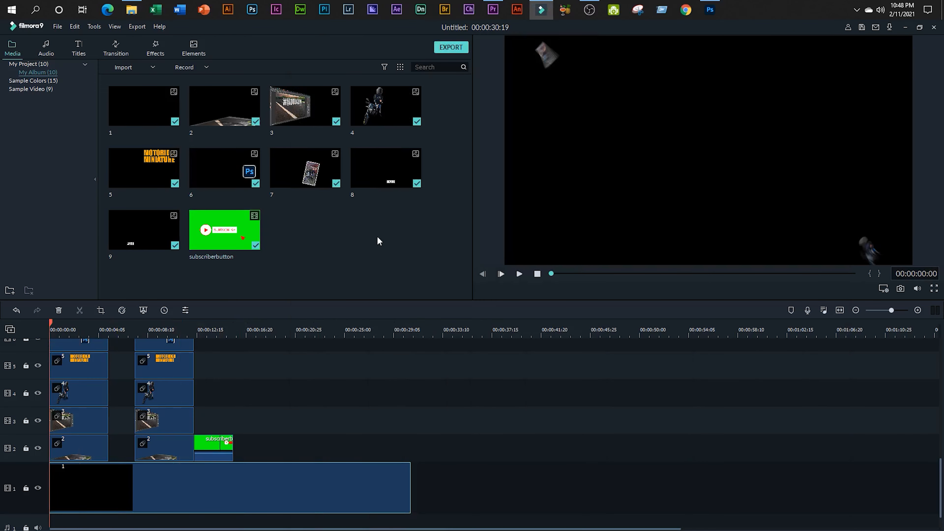
{"action": "left_click", "coordinate": [124, 67]}
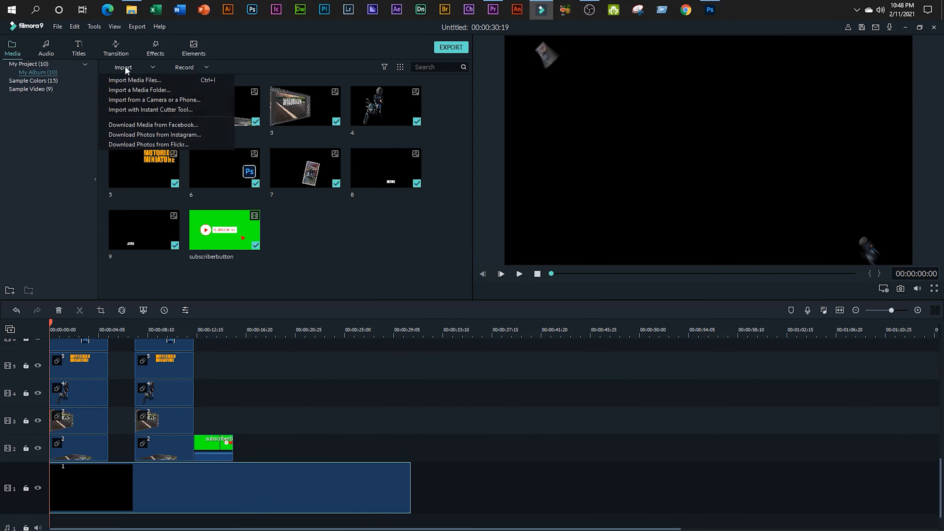
{"action": "left_click", "coordinate": [133, 82]}
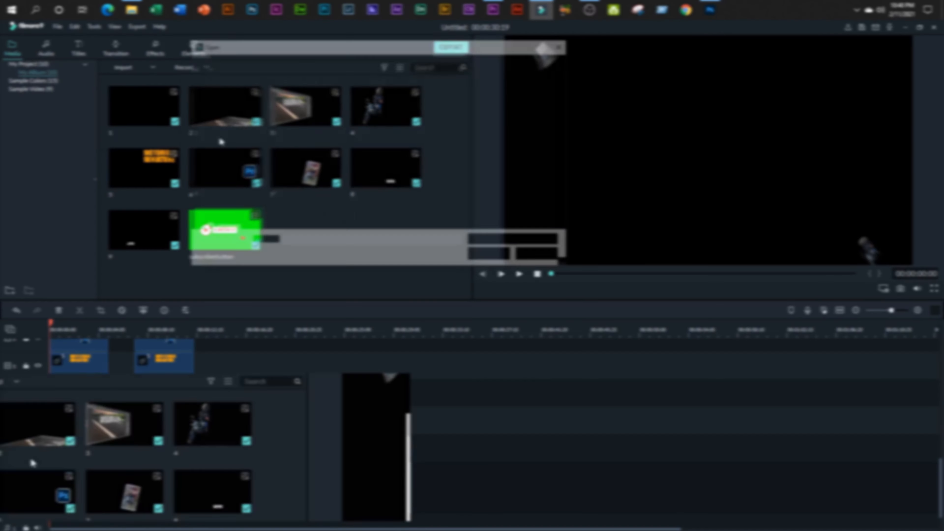
{"action": "scroll", "coordinate": [223, 185], "scroll_direction": "down", "scroll_amount": 1}
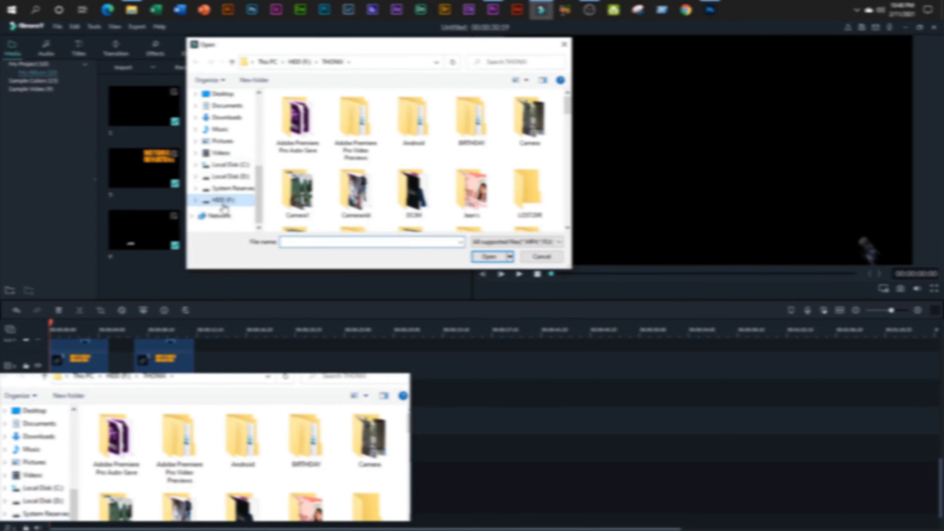
{"action": "left_click", "coordinate": [225, 201]}
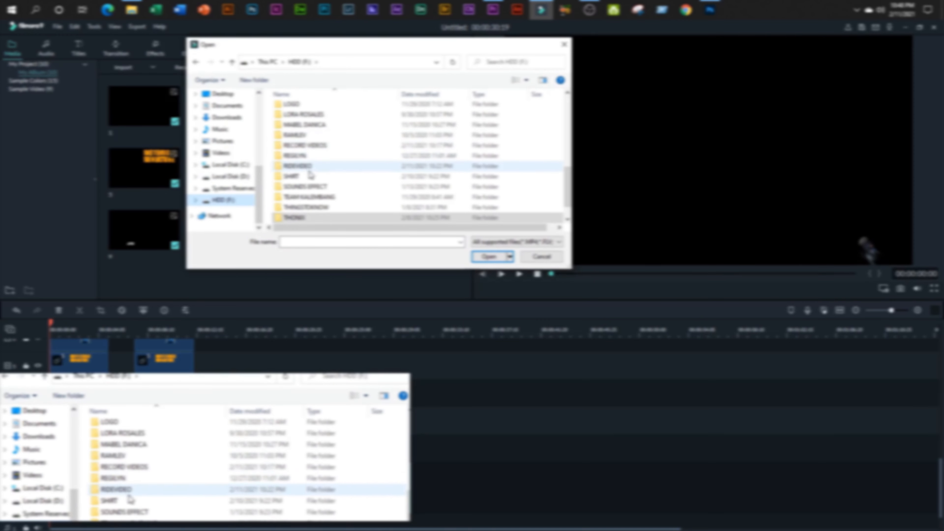
{"action": "scroll", "coordinate": [280, 174], "scroll_direction": "down", "scroll_amount": 1}
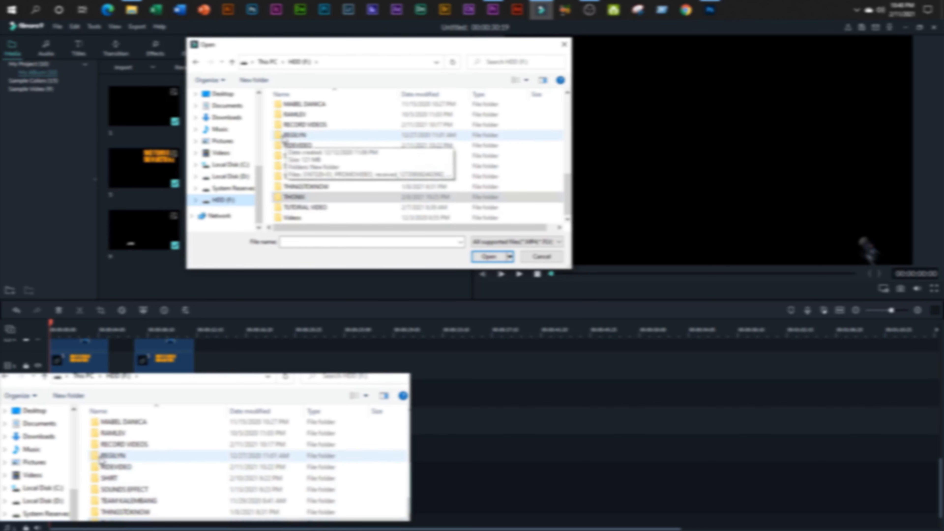
{"action": "scroll", "coordinate": [284, 141], "scroll_direction": "up", "scroll_amount": 5}
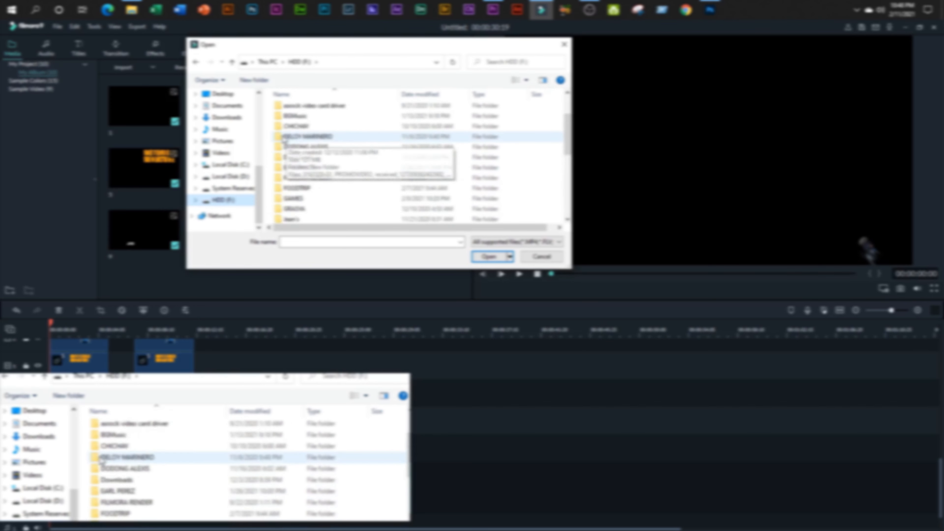
{"action": "double_click", "coordinate": [278, 116]}
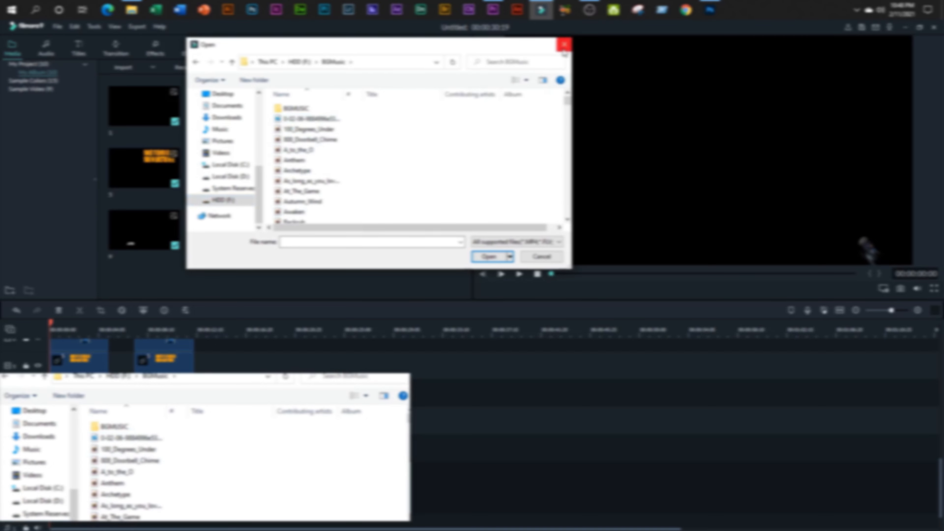
{"action": "scroll", "coordinate": [356, 180], "scroll_direction": "down", "scroll_amount": 10}
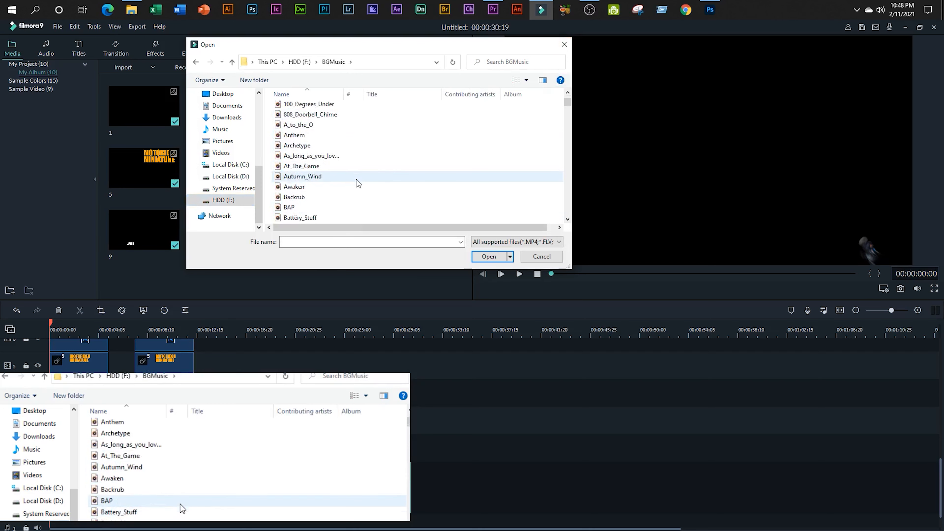
{"action": "scroll", "coordinate": [355, 182], "scroll_direction": "down", "scroll_amount": 10}
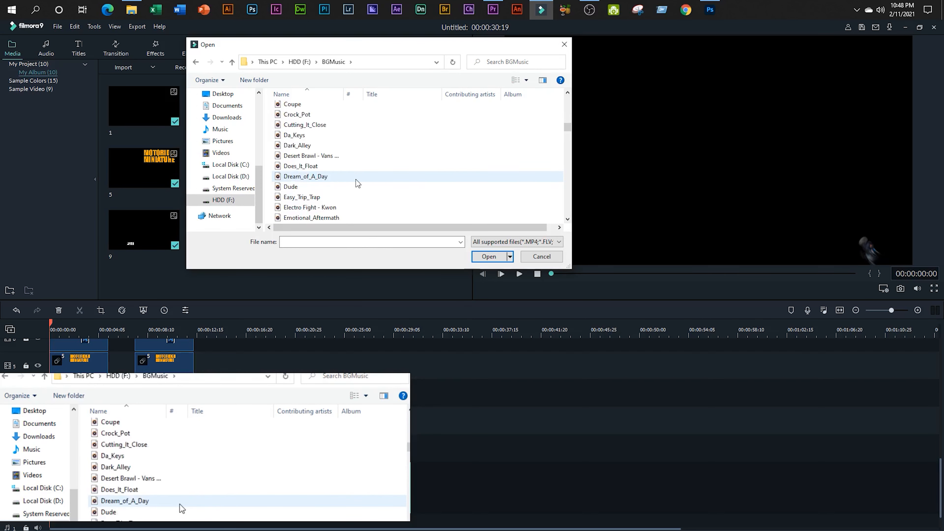
{"action": "scroll", "coordinate": [355, 178], "scroll_direction": "up", "scroll_amount": 15}
{"action": "scroll", "coordinate": [354, 175], "scroll_direction": "up", "scroll_amount": 5}
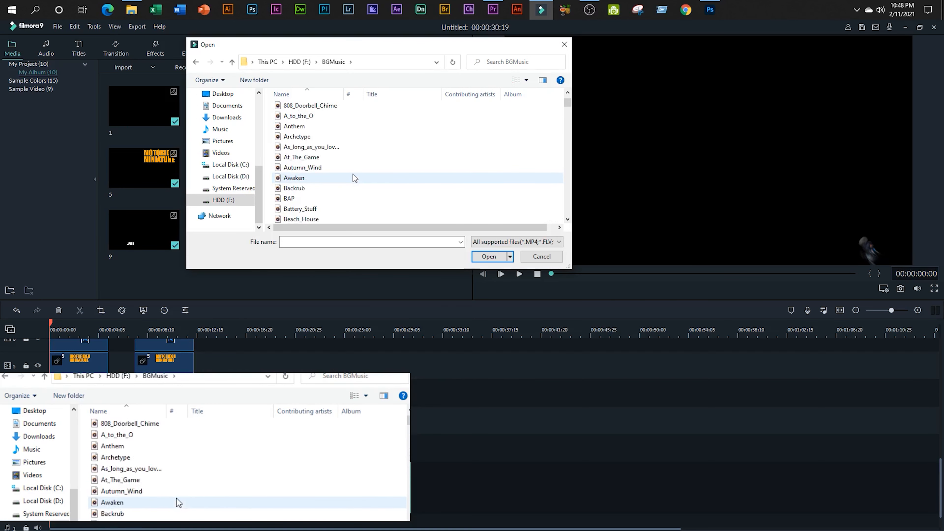
{"action": "scroll", "coordinate": [350, 174], "scroll_direction": "up", "scroll_amount": 1}
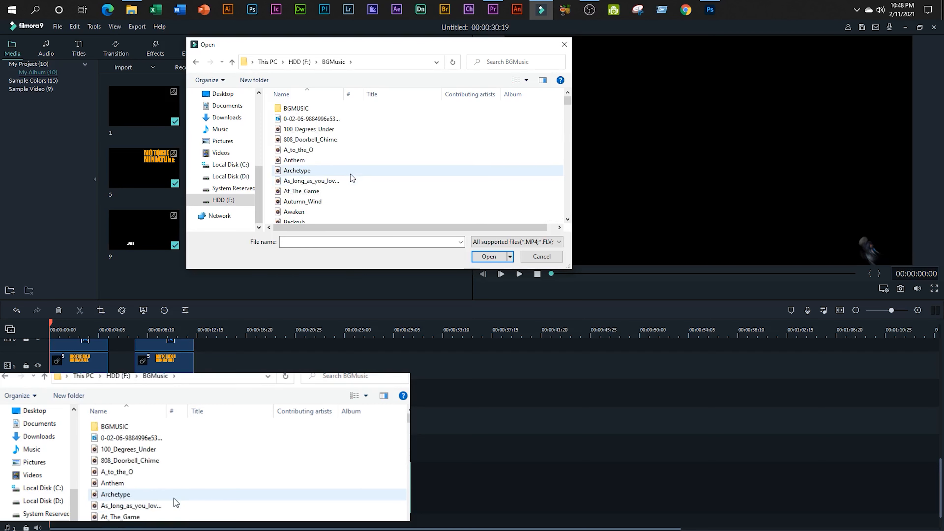
{"action": "double_click", "coordinate": [278, 108]}
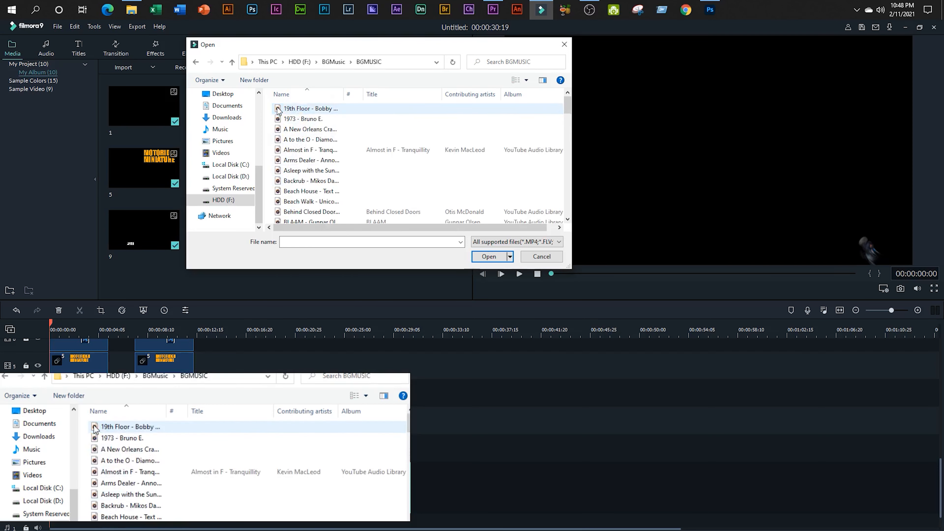
{"action": "left_click", "coordinate": [278, 108]}
{"action": "left_click", "coordinate": [318, 202], "text": "shift"}
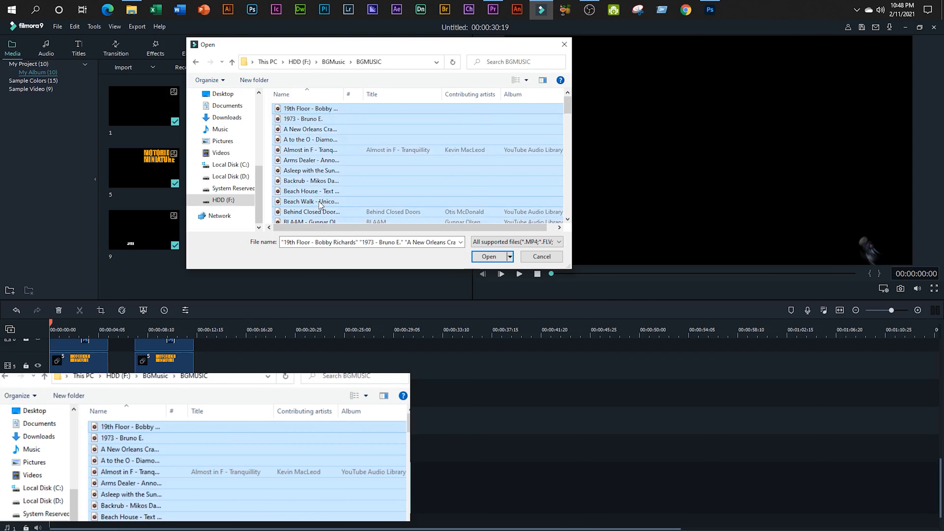
{"action": "left_click", "coordinate": [564, 44]}
- Open the audio library and go to its My Music category for importing music
{"action": "left_click", "coordinate": [46, 54]}
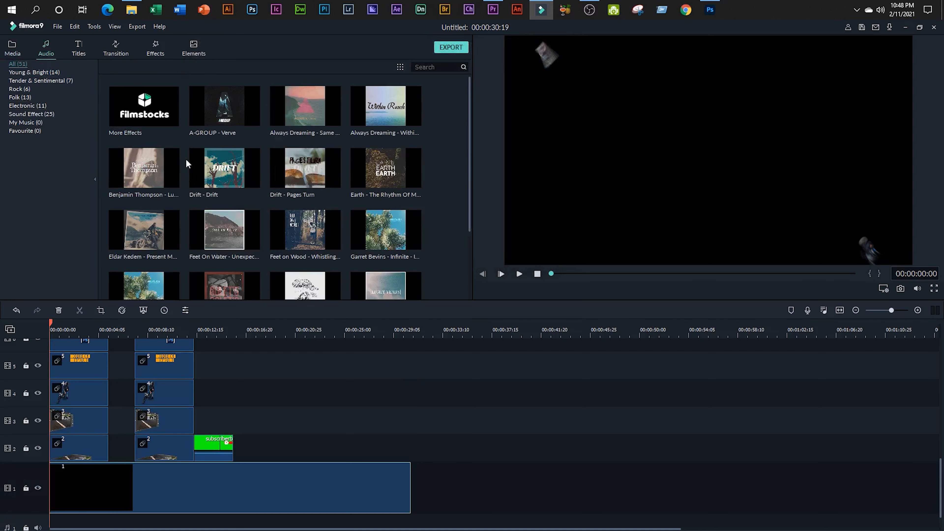
{"action": "scroll", "coordinate": [190, 163], "scroll_direction": "down", "scroll_amount": 10}
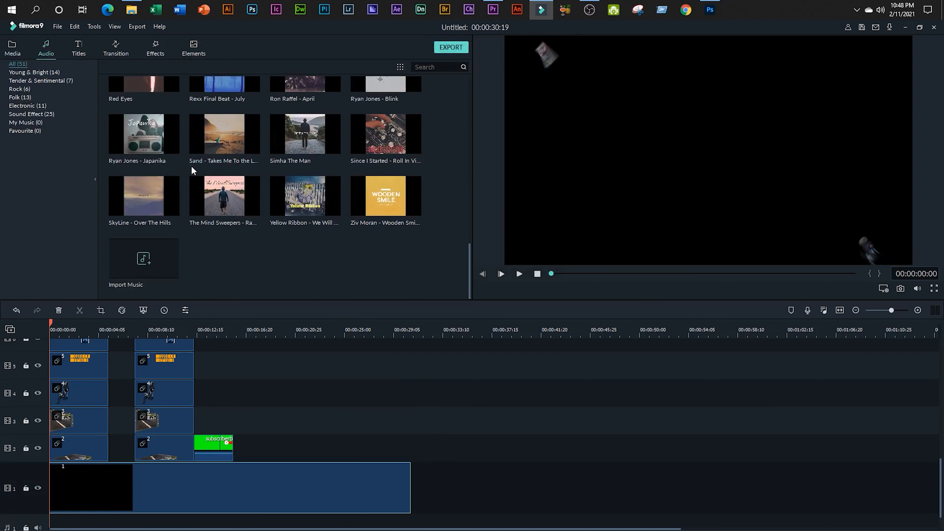
{"action": "left_click", "coordinate": [129, 268]}
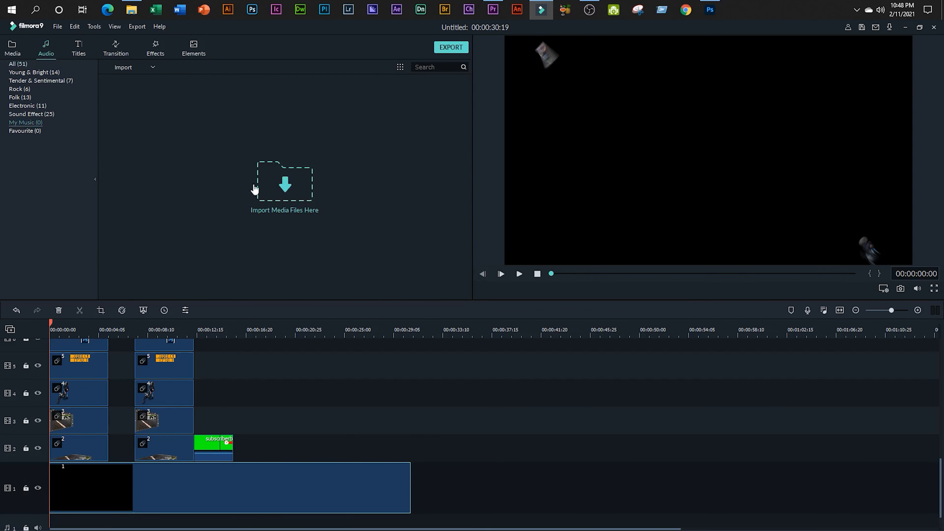
- Import all music files from the BGMUSIC subfolder of BGMusic on HDD (F:) into My Music
{"action": "left_click", "coordinate": [257, 178]}
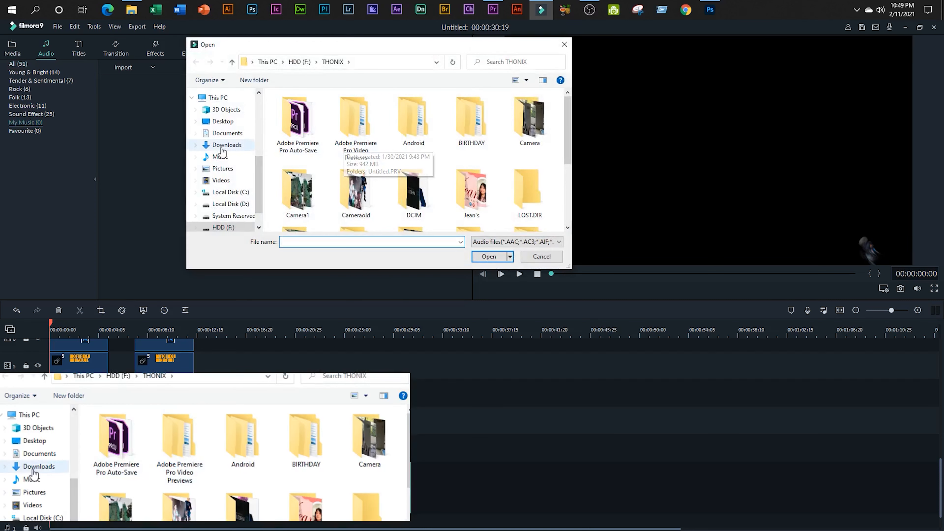
{"action": "left_click", "coordinate": [219, 228]}
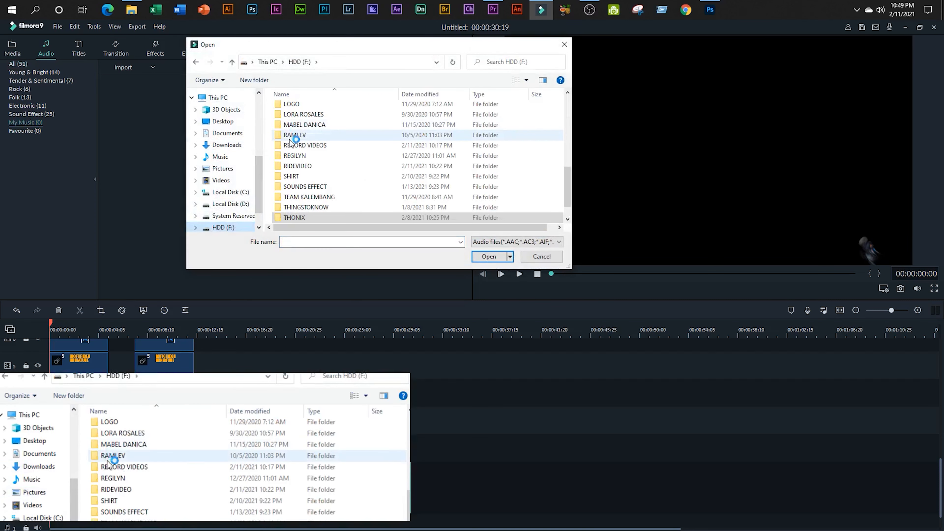
{"action": "double_click", "coordinate": [294, 171]}
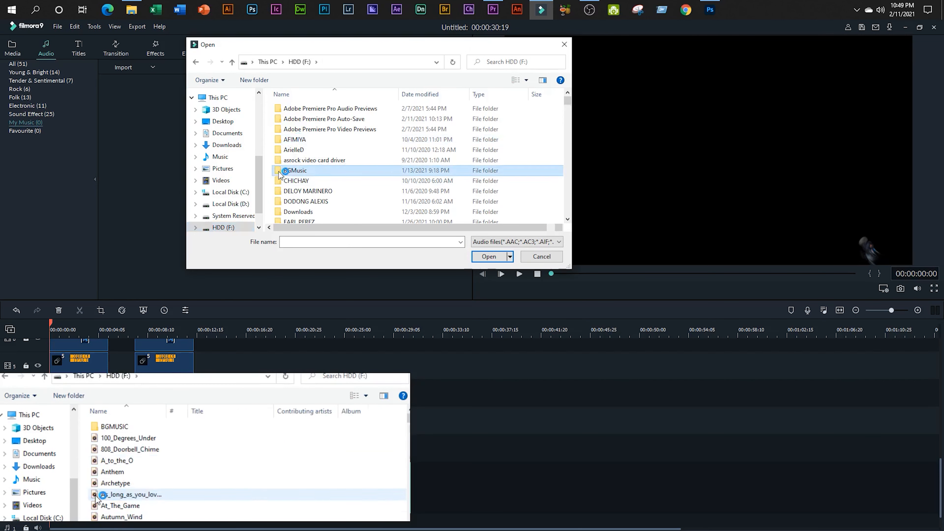
{"action": "double_click", "coordinate": [277, 110]}
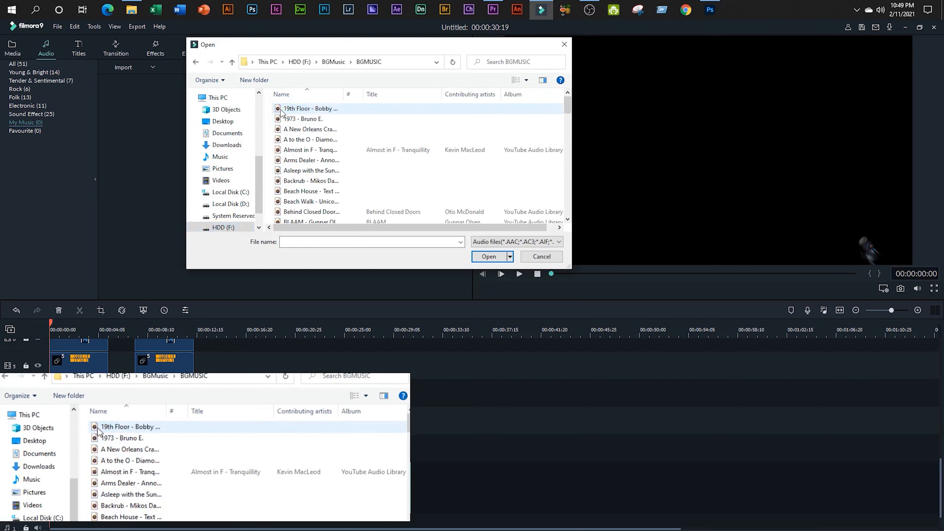
{"action": "left_click", "coordinate": [281, 111]}
{"action": "key", "text": "ctrl+a"}
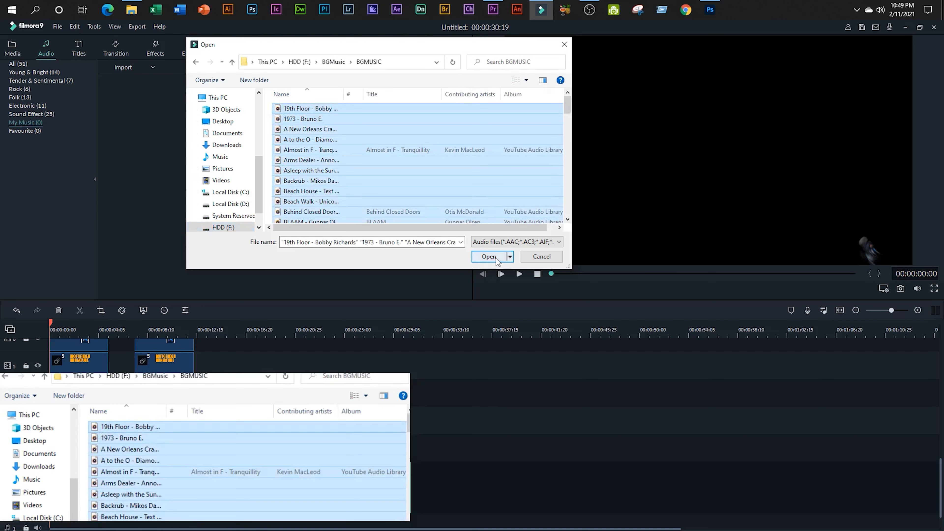
{"action": "left_click", "coordinate": [488, 256]}
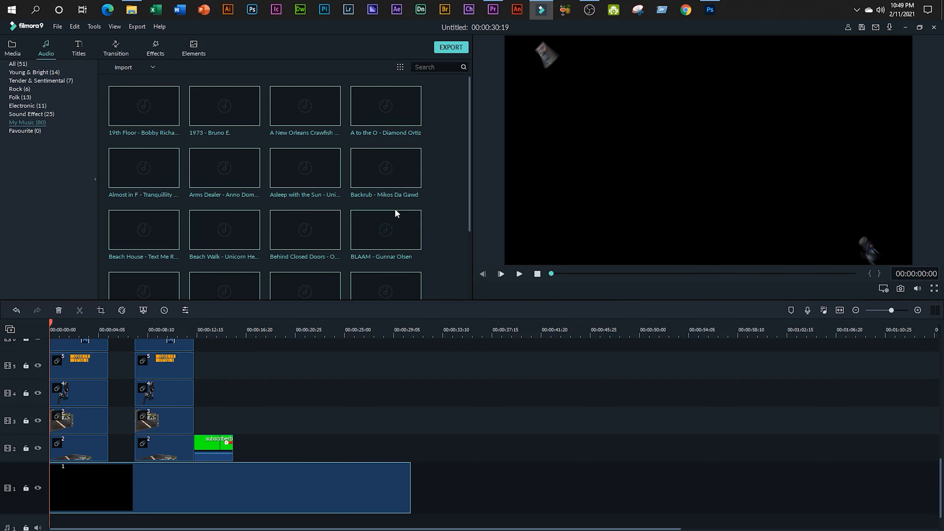
- Preview the imported West Coast Trip track and place it on audio track 1 at the start of the timeline
{"action": "scroll", "coordinate": [394, 212], "scroll_direction": "down", "scroll_amount": 15}
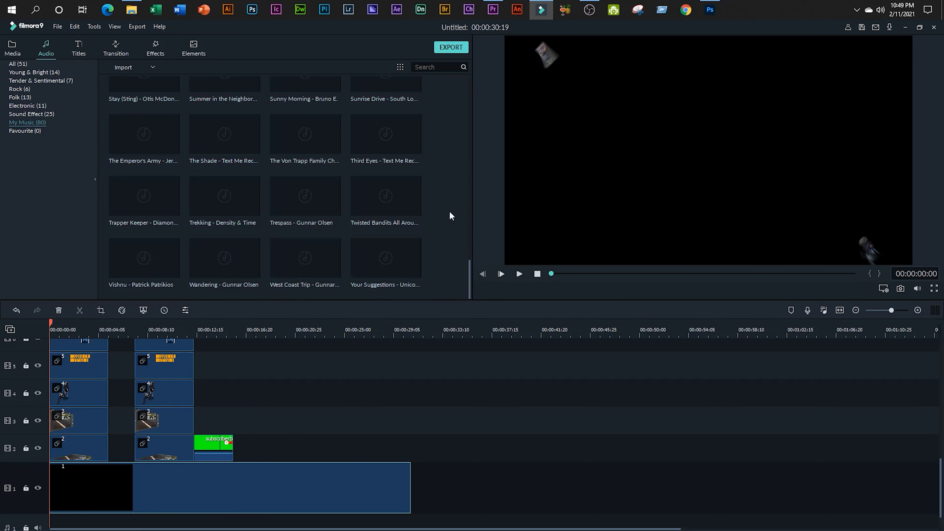
{"action": "left_click", "coordinate": [360, 255]}
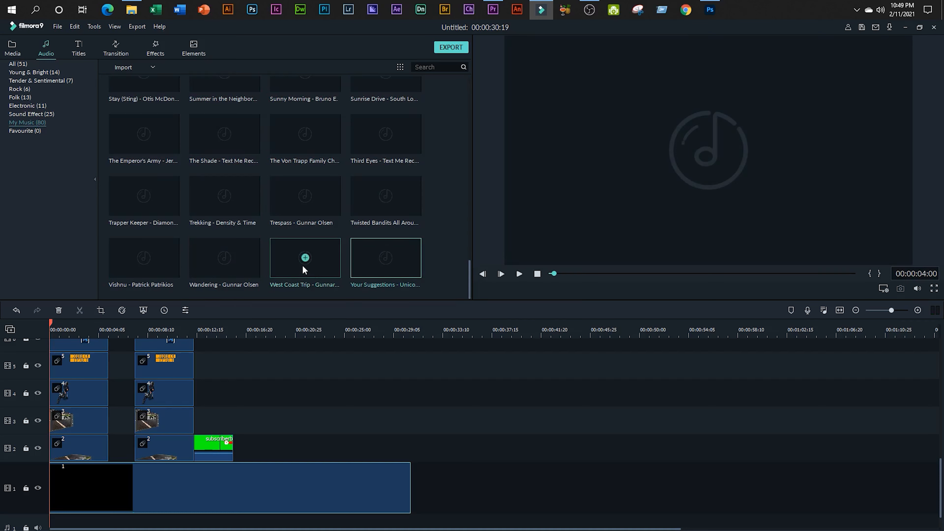
{"action": "left_click", "coordinate": [292, 259]}
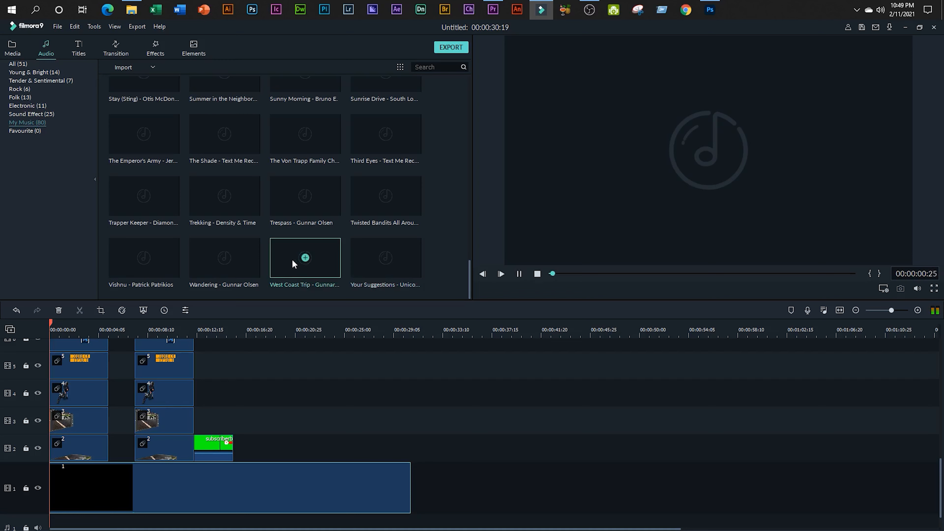
{"action": "left_click", "coordinate": [519, 276]}
{"action": "left_click_drag", "start_coordinate": [282, 257], "coordinate": [45, 524]}
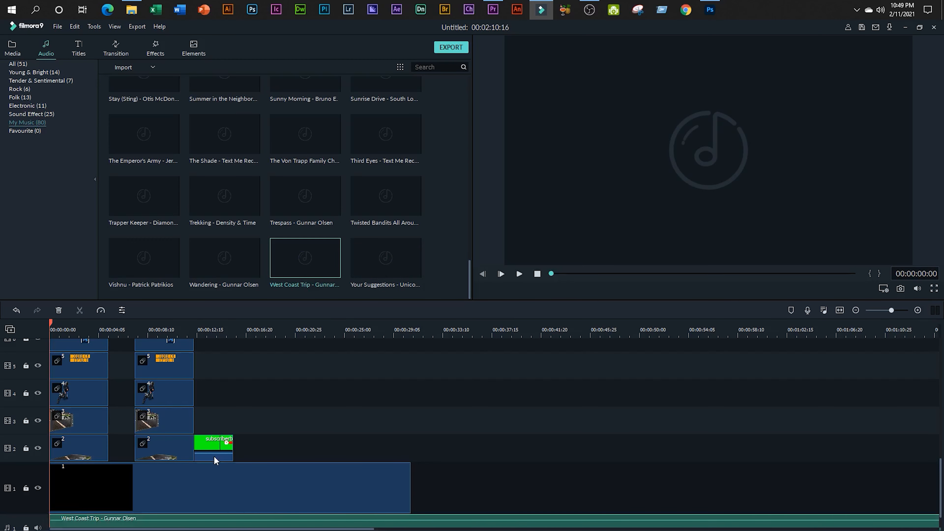
- Play the sequence with the music to about 00:00:17:13, and return the playhead to 00:00:15:28 near the subscribe clip's end
{"action": "scroll", "coordinate": [214, 457], "scroll_direction": "down", "scroll_amount": 1}
{"action": "left_click", "coordinate": [320, 414]}
{"action": "scroll", "coordinate": [319, 415], "scroll_direction": "up", "scroll_amount": 3}
{"action": "scroll", "coordinate": [319, 415], "scroll_direction": "down", "scroll_amount": 3}
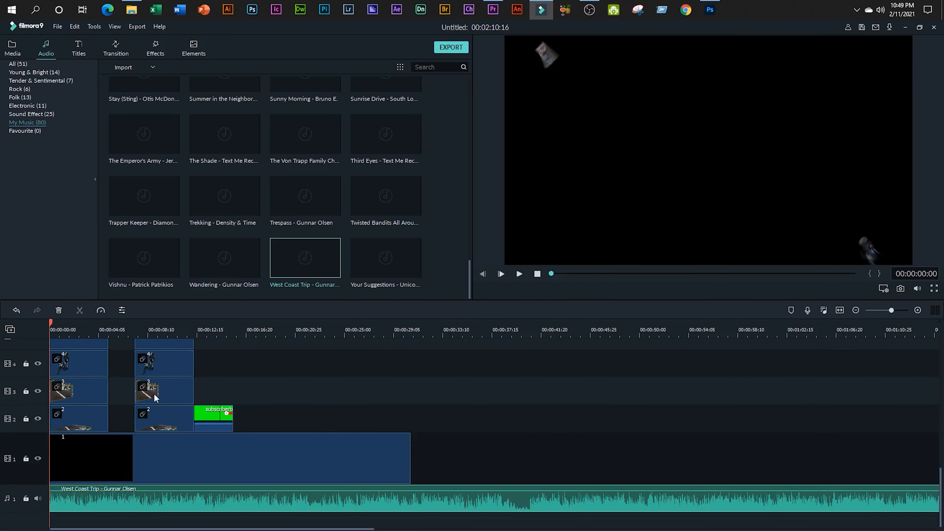
{"action": "scroll", "coordinate": [333, 350], "scroll_direction": "up", "scroll_amount": 3}
{"action": "scroll", "coordinate": [453, 324], "scroll_direction": "down", "scroll_amount": 3}
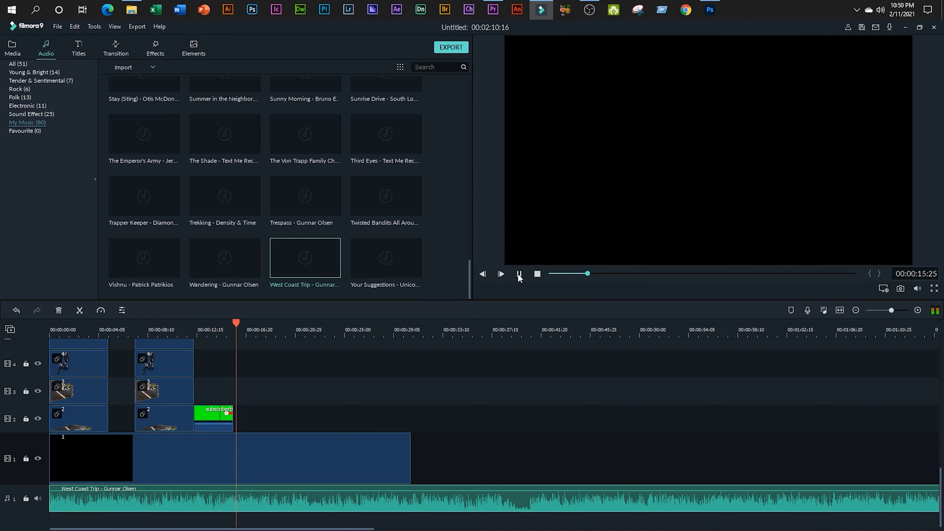
{"action": "left_click", "coordinate": [519, 275]}
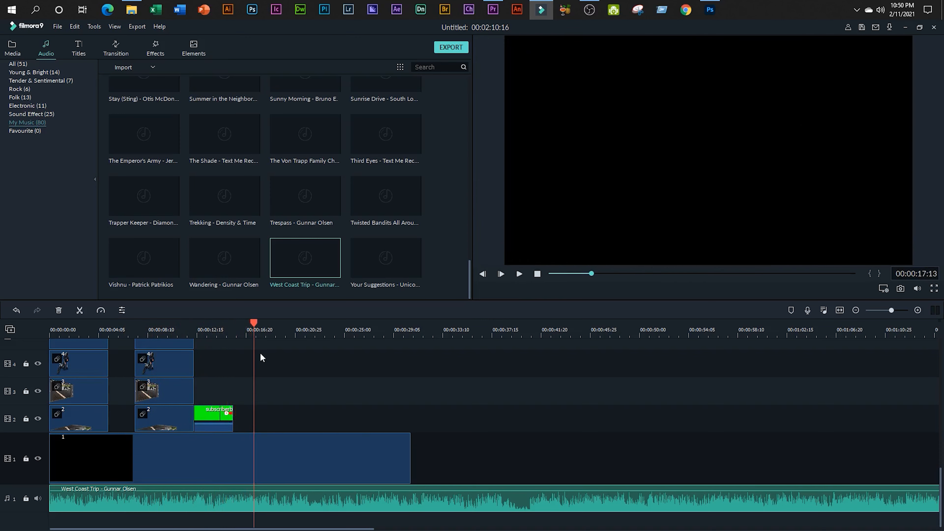
{"action": "mouse_move", "coordinate": [253, 325]}
{"action": "left_mouse_down"}
{"action": "mouse_move", "coordinate": [79, 346]}
{"action": "mouse_move", "coordinate": [235, 328]}
{"action": "left_mouse_up"}
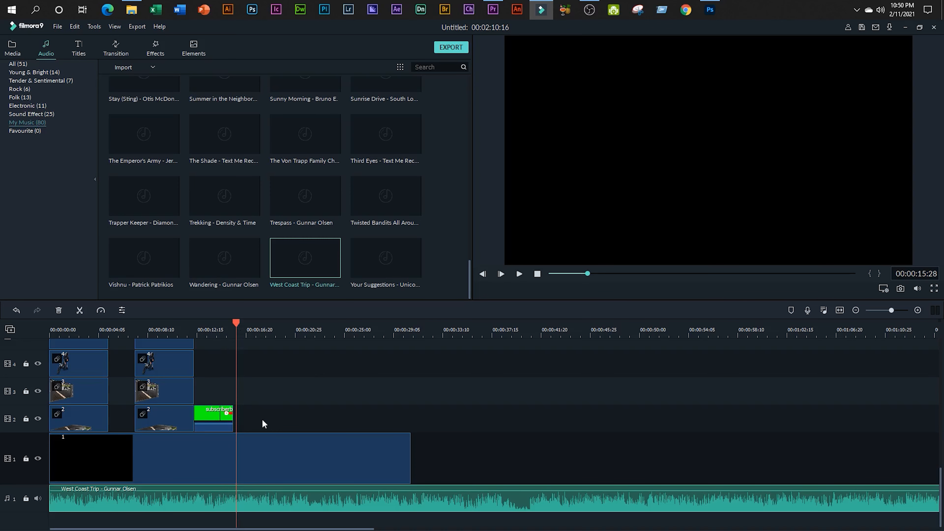
- Move the layer clips and the subscribe button clip up one track to free video track 2 above the background
{"action": "scroll", "coordinate": [262, 424], "scroll_direction": "up", "scroll_amount": 10}
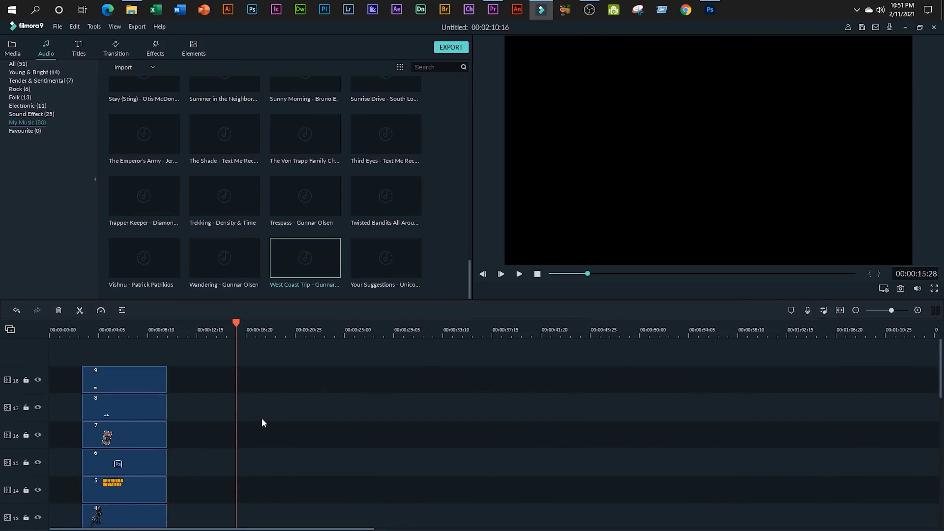
{"action": "scroll", "coordinate": [262, 420], "scroll_direction": "down", "scroll_amount": 10}
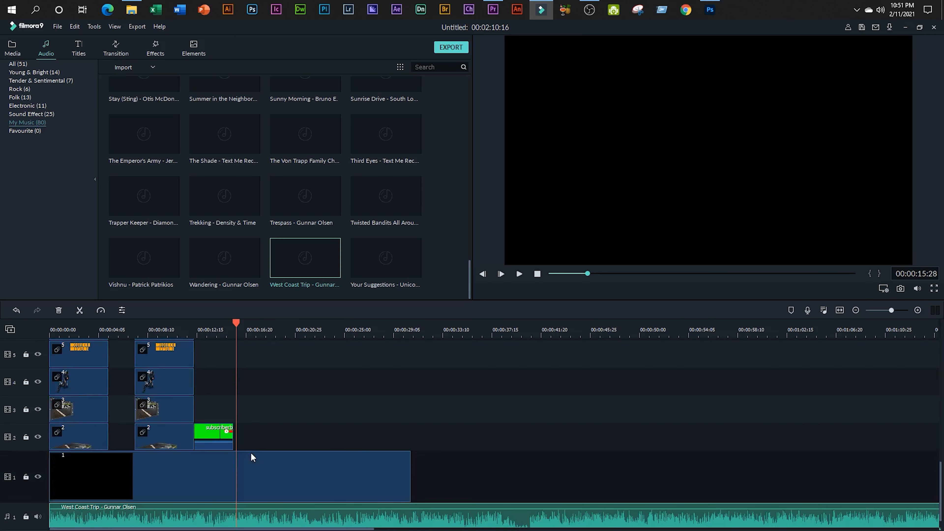
{"action": "left_click_drag", "start_coordinate": [263, 449], "coordinate": [207, 425]}
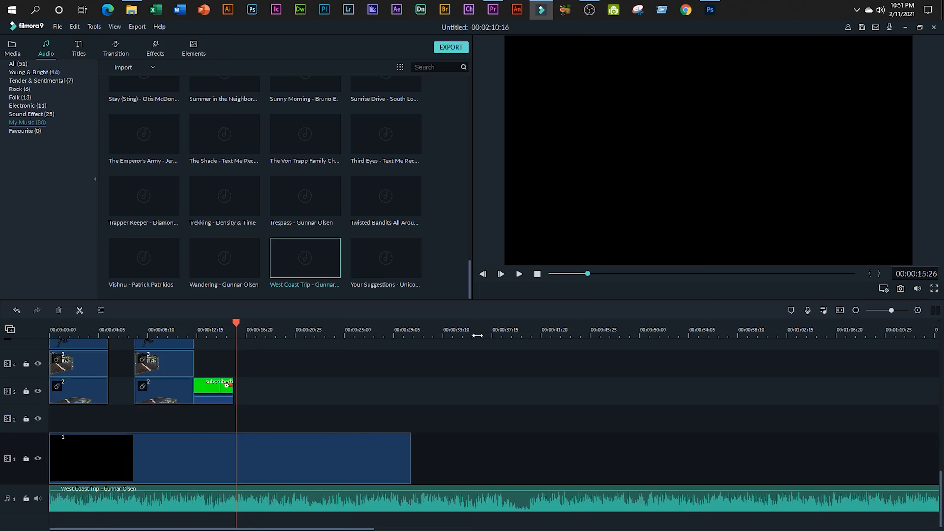
- Browse the effects library, add the Window Shades effect, and place it at the start of video track 2 above the background
{"action": "left_click", "coordinate": [463, 332]}
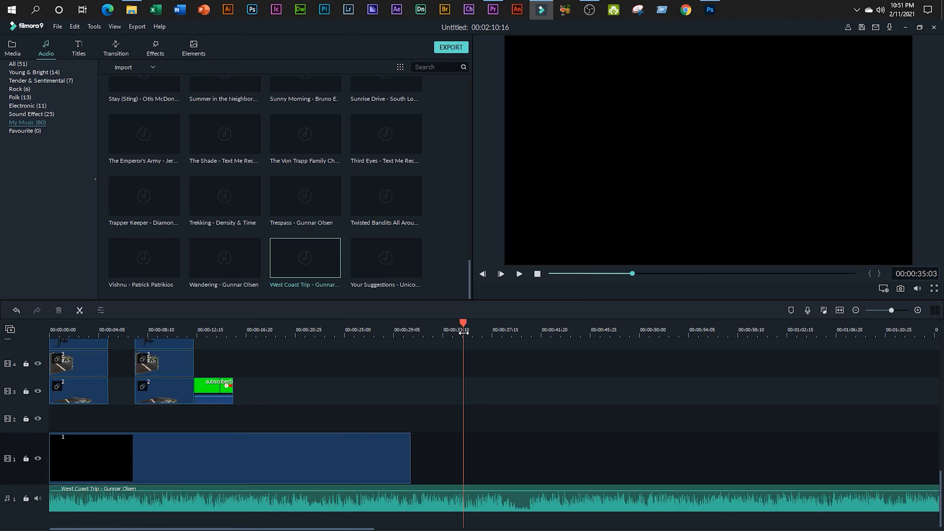
{"action": "left_click", "coordinate": [124, 47]}
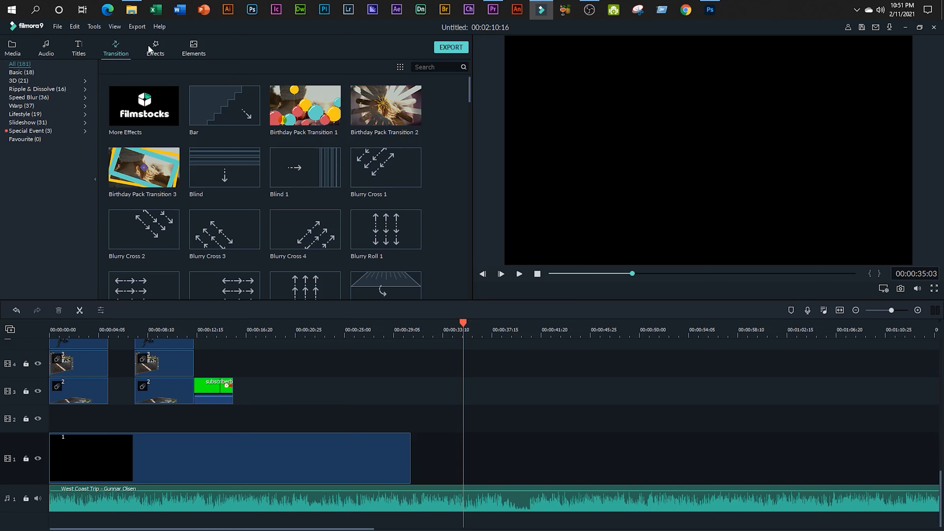
{"action": "left_click", "coordinate": [155, 49]}
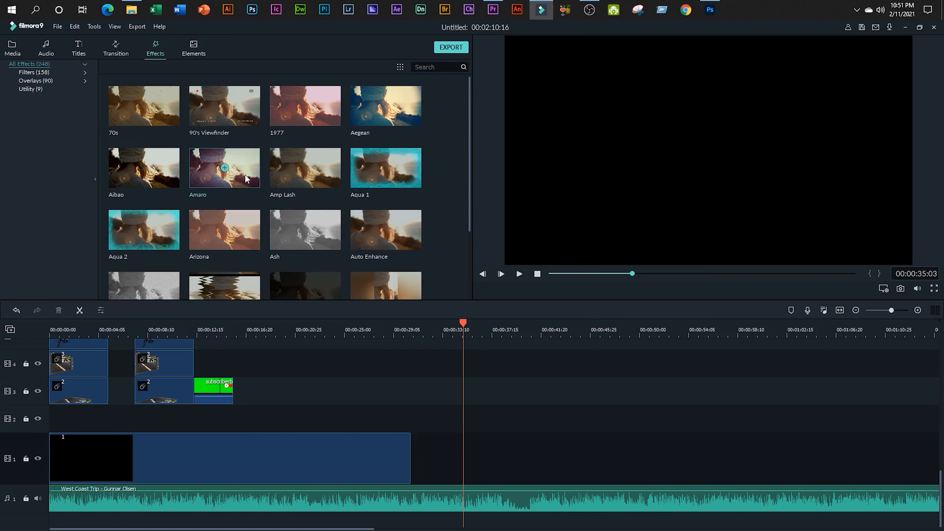
{"action": "scroll", "coordinate": [246, 178], "scroll_direction": "down", "scroll_amount": 8}
{"action": "scroll", "coordinate": [246, 179], "scroll_direction": "down", "scroll_amount": 4}
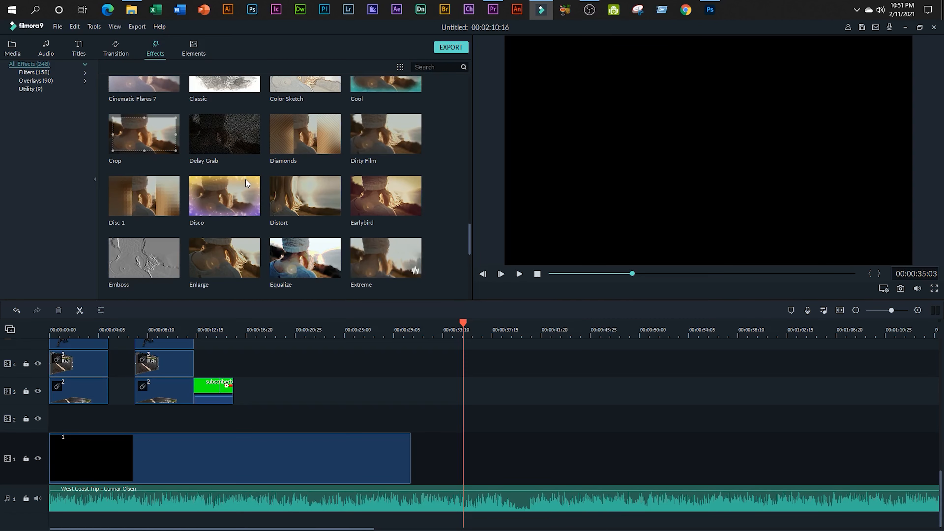
{"action": "scroll", "coordinate": [246, 179], "scroll_direction": "down", "scroll_amount": 4}
{"action": "scroll", "coordinate": [285, 258], "scroll_direction": "down", "scroll_amount": 6}
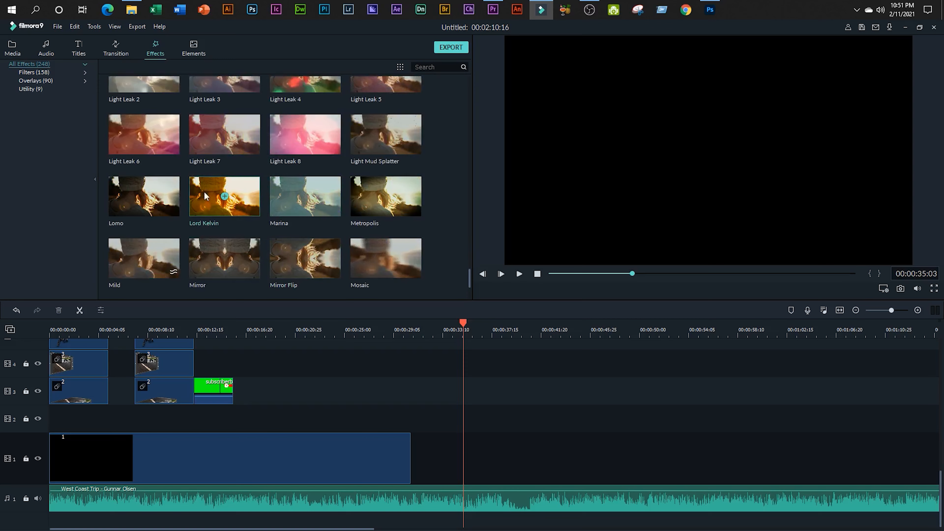
{"action": "scroll", "coordinate": [207, 216], "scroll_direction": "down", "scroll_amount": 10}
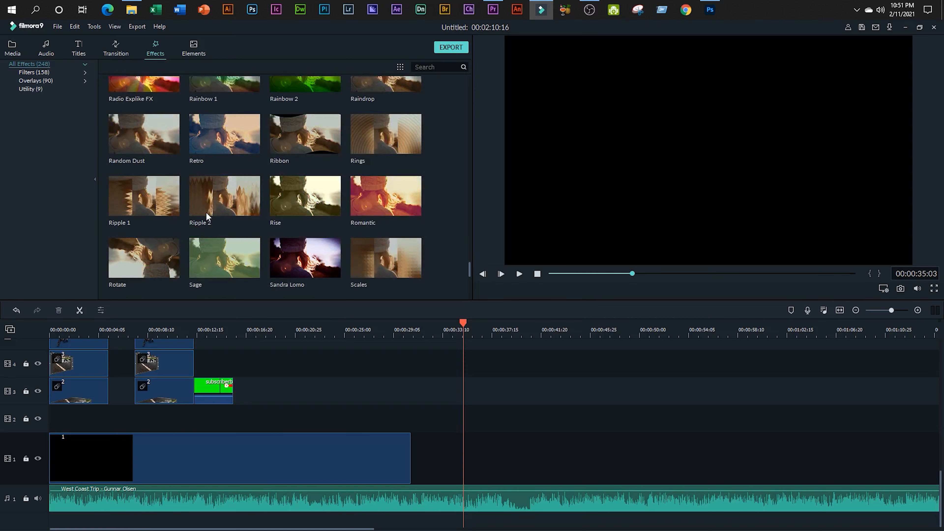
{"action": "scroll", "coordinate": [207, 217], "scroll_direction": "down", "scroll_amount": 15}
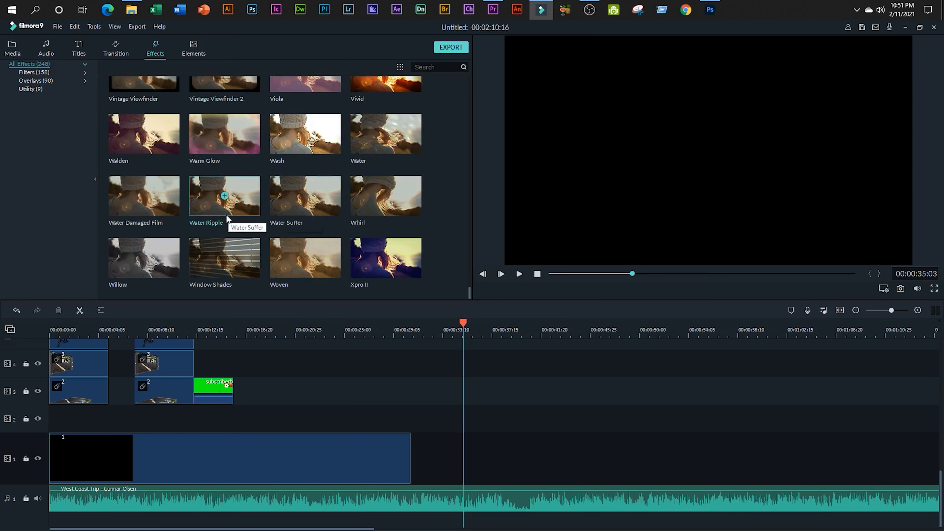
{"action": "left_click", "coordinate": [225, 257]}
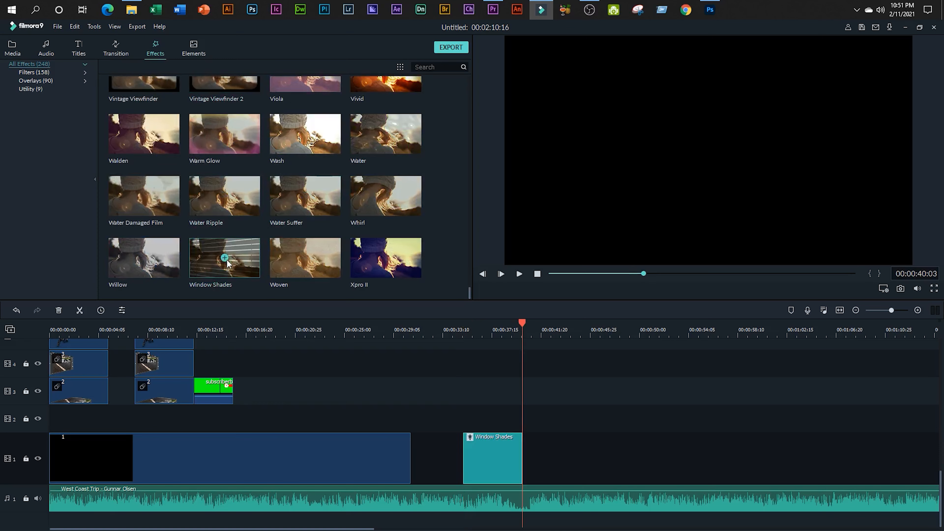
{"action": "left_click_drag", "start_coordinate": [479, 457], "coordinate": [56, 416]}
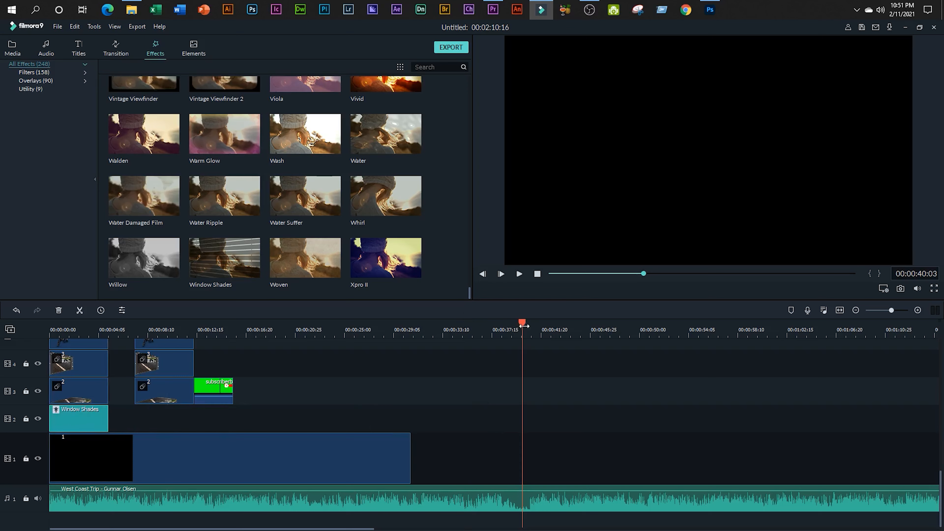
- Check the Window Shades effect at 00:00:03:18, delete it from video track 2, and move the playhead to 00:00:35:12
{"action": "left_click_drag", "start_coordinate": [520, 326], "coordinate": [92, 402]}
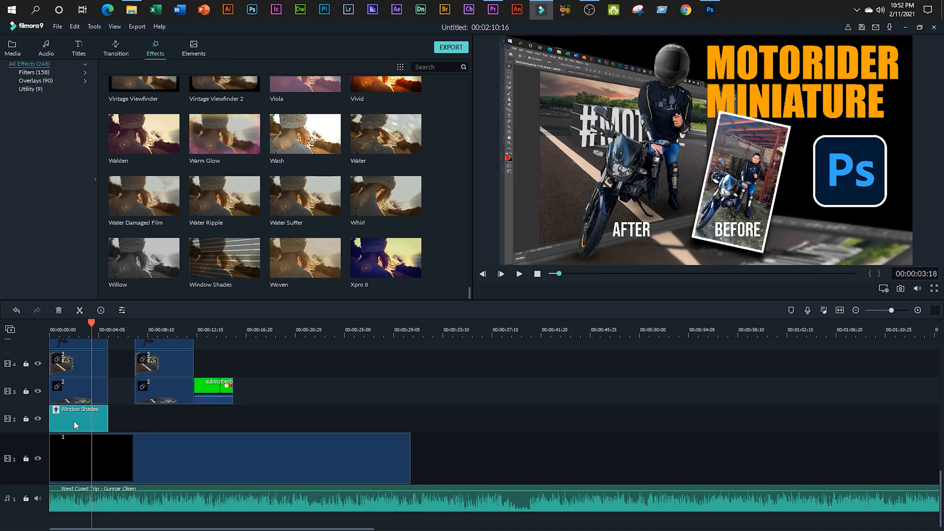
{"action": "key", "text": "Delete"}
{"action": "left_click", "coordinate": [466, 329]}
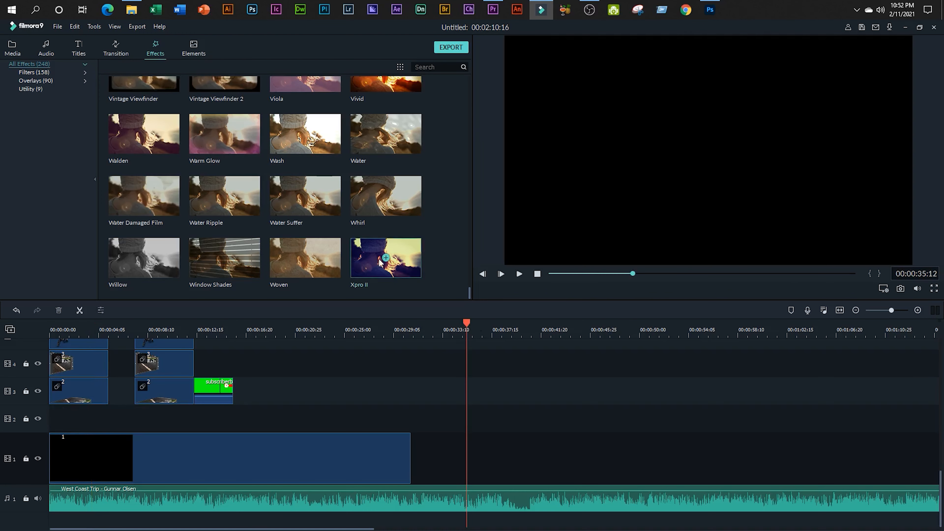
- Browse the effects library back from the W effects to the Light Leak group for a replacement background effect
{"action": "scroll", "coordinate": [288, 225], "scroll_direction": "up", "scroll_amount": 3}
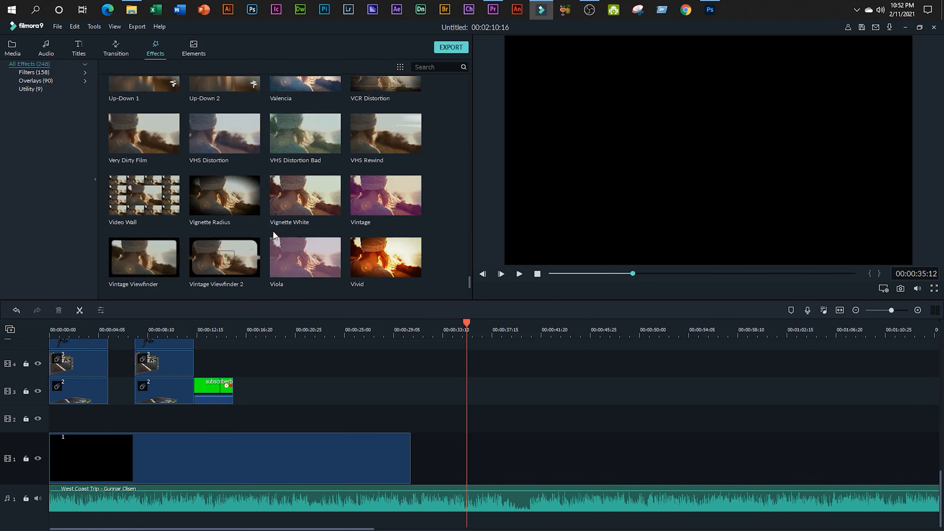
{"action": "scroll", "coordinate": [272, 235], "scroll_direction": "up", "scroll_amount": 3}
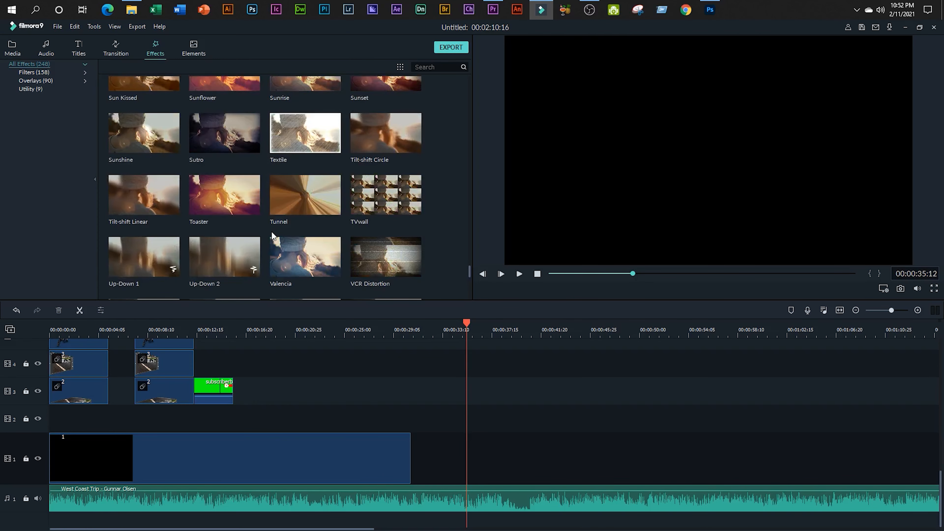
{"action": "scroll", "coordinate": [272, 231], "scroll_direction": "up", "scroll_amount": 5}
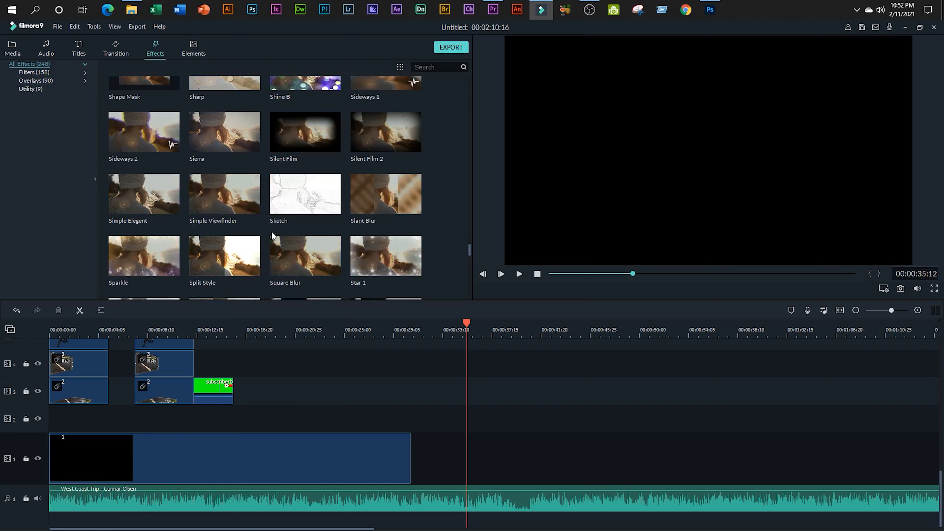
{"action": "scroll", "coordinate": [271, 230], "scroll_direction": "up", "scroll_amount": 3}
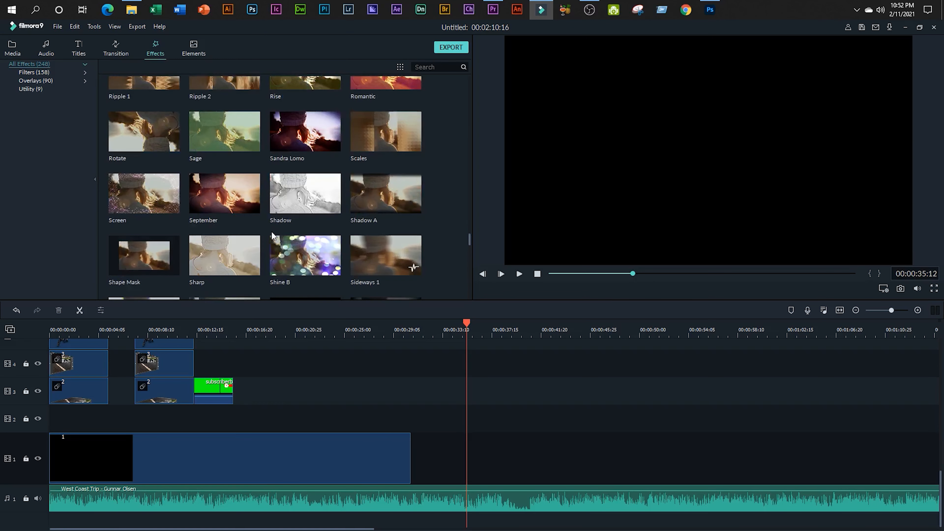
{"action": "scroll", "coordinate": [271, 231], "scroll_direction": "up", "scroll_amount": 3}
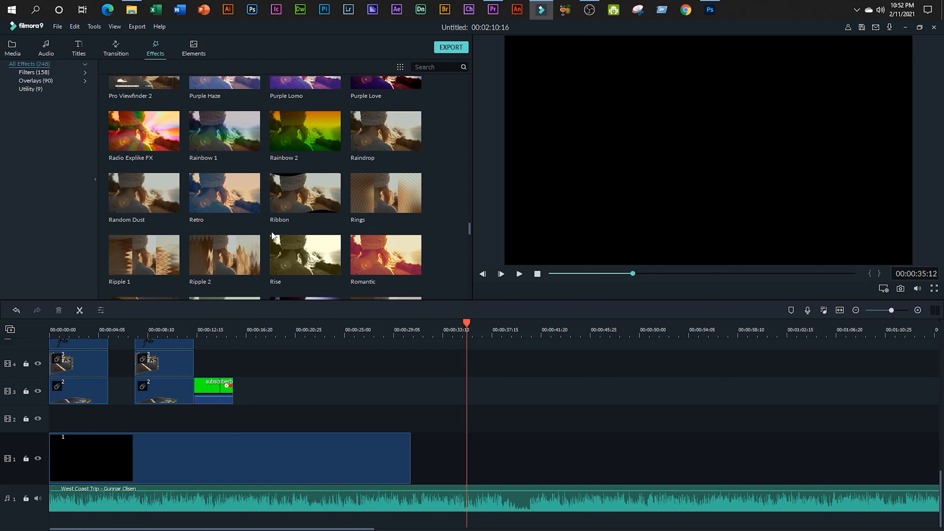
{"action": "scroll", "coordinate": [272, 235], "scroll_direction": "up", "scroll_amount": 3}
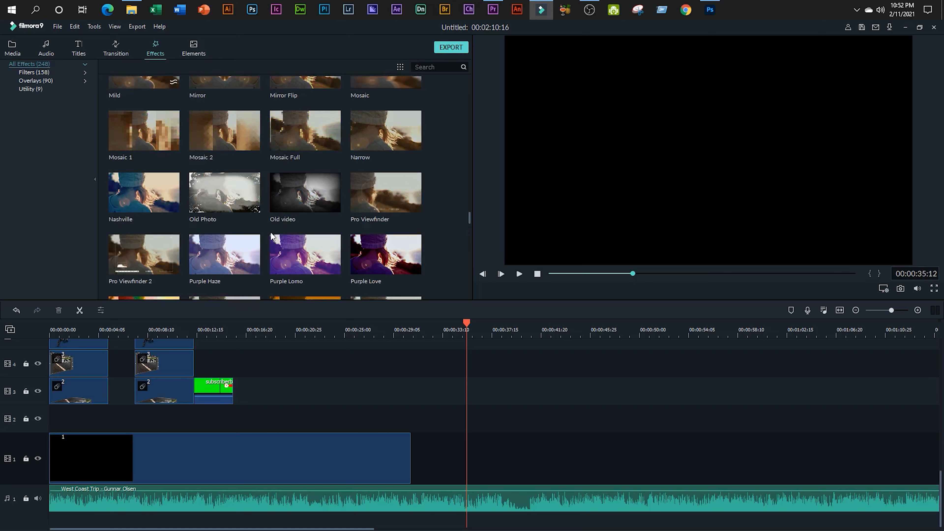
{"action": "scroll", "coordinate": [226, 234], "scroll_direction": "up", "scroll_amount": 3}
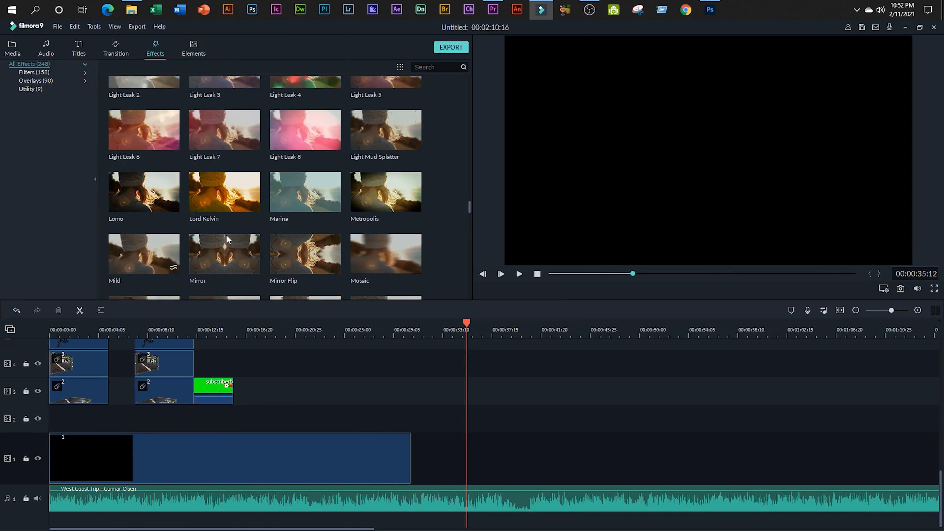
{"action": "scroll", "coordinate": [226, 234], "scroll_direction": "up", "scroll_amount": 3}
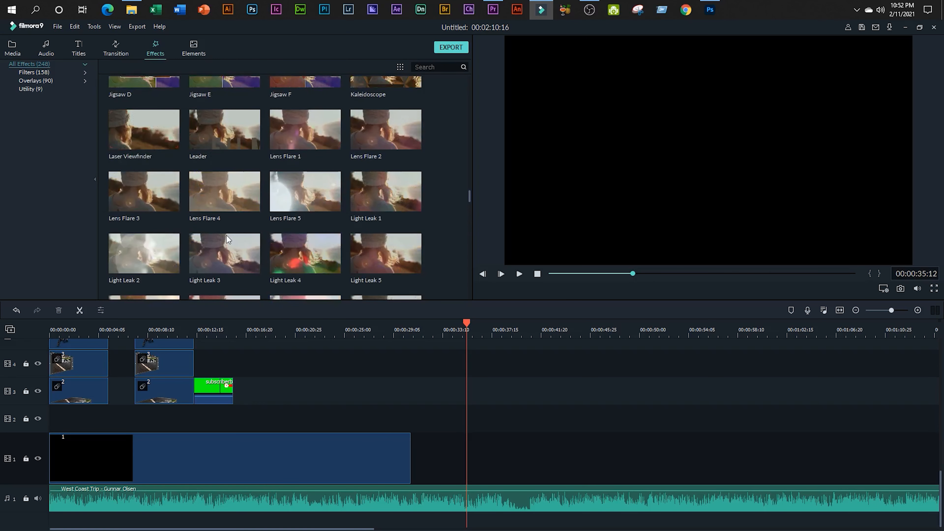
{"action": "scroll", "coordinate": [227, 239], "scroll_direction": "up", "scroll_amount": 3}
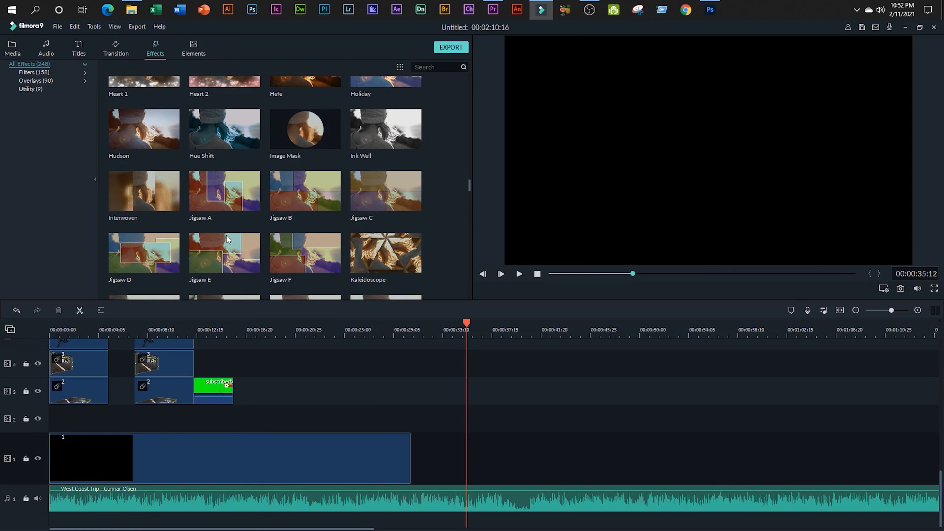
{"action": "scroll", "coordinate": [226, 236], "scroll_direction": "down", "scroll_amount": 3}
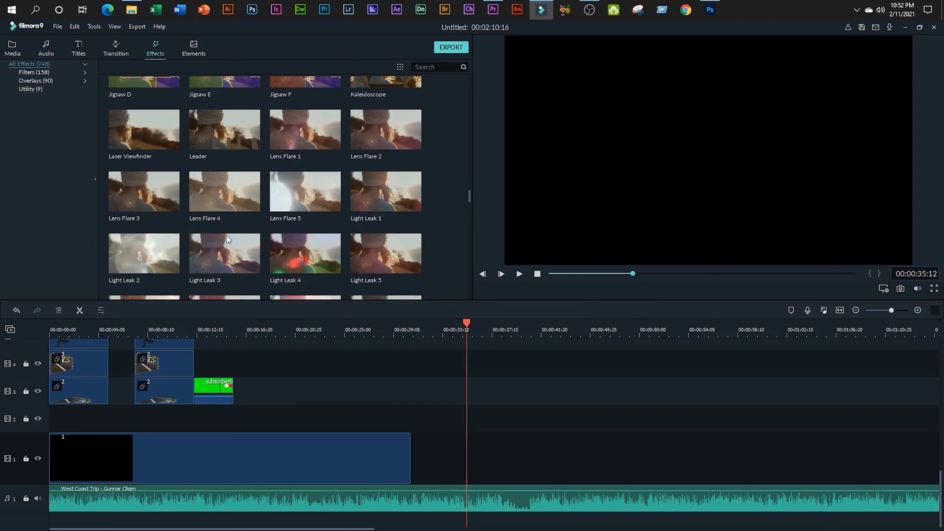
{"action": "scroll", "coordinate": [227, 235], "scroll_direction": "up", "scroll_amount": 3}
{"action": "scroll", "coordinate": [227, 236], "scroll_direction": "down", "scroll_amount": 6}
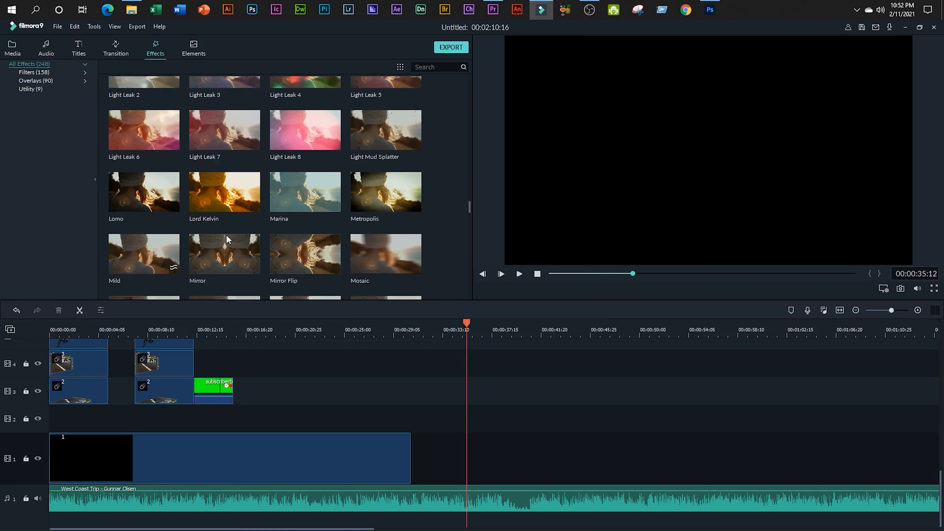
{"action": "scroll", "coordinate": [226, 236], "scroll_direction": "down", "scroll_amount": 3}
{"action": "scroll", "coordinate": [227, 239], "scroll_direction": "up", "scroll_amount": 3}
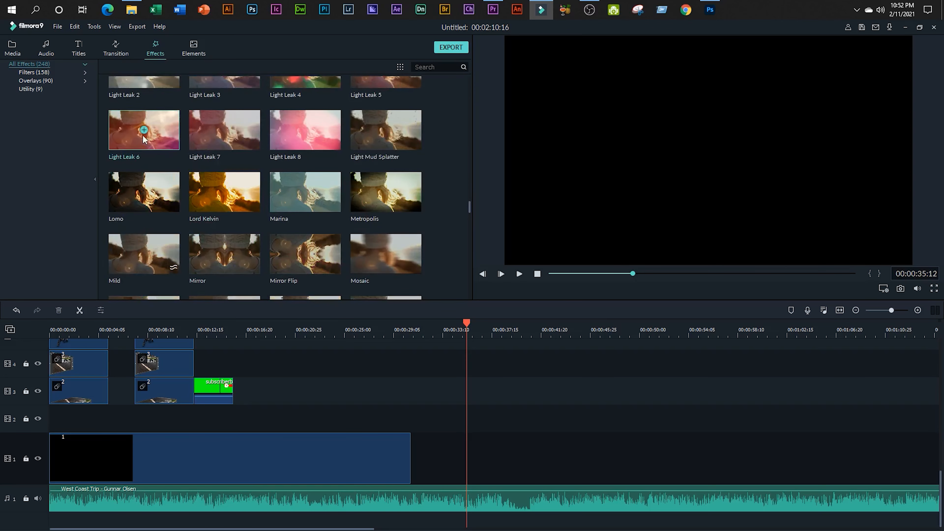
- Add the Light Leak 6 effect and place it on video track 2 from the timeline start to the end of the second set of layer clips
{"action": "left_click", "coordinate": [144, 132]}
{"action": "left_click", "coordinate": [143, 130]}
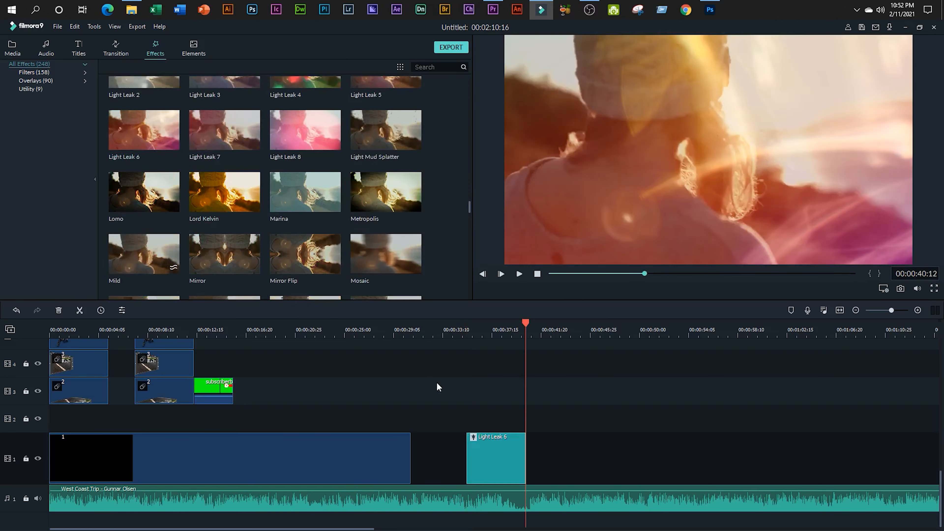
{"action": "left_click_drag", "start_coordinate": [476, 460], "coordinate": [191, 420]}
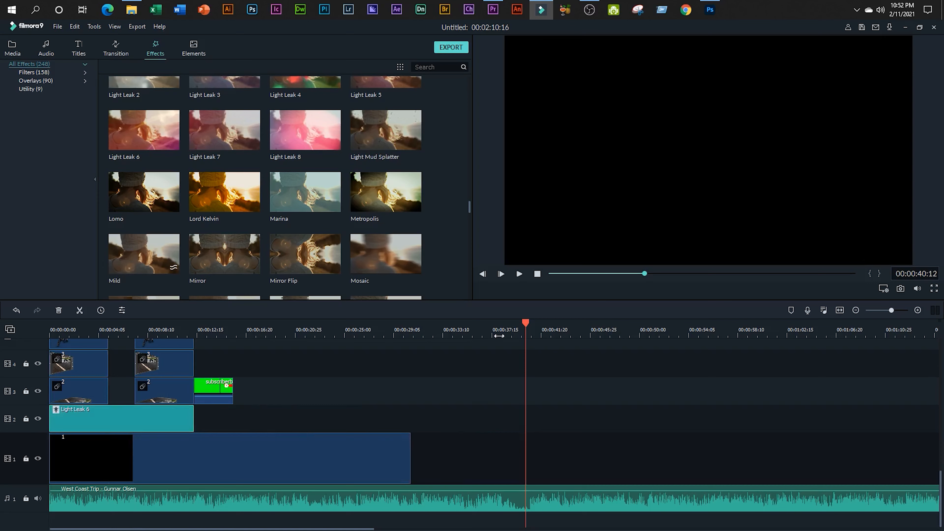
- Play the sequence from the start to about 00:00:13:05 to check the Light Leak 6 effect
{"action": "left_click", "coordinate": [522, 323]}
{"action": "left_click_drag", "start_coordinate": [524, 323], "coordinate": [50, 362]}
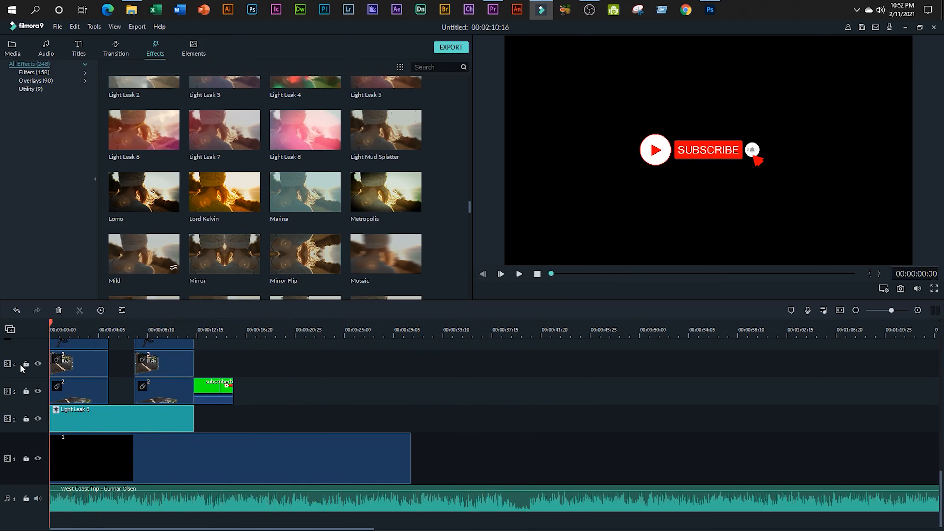
{"action": "left_click", "coordinate": [519, 274]}
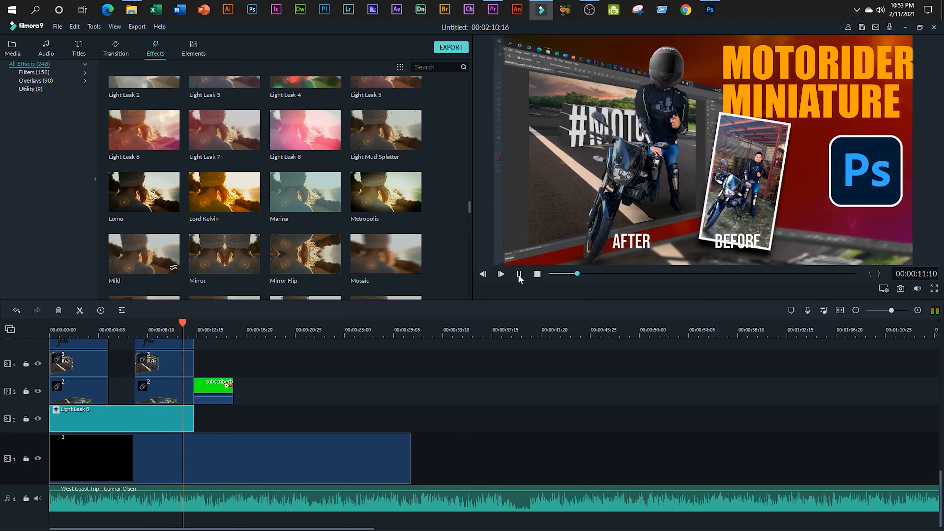
{"action": "left_click", "coordinate": [519, 275]}
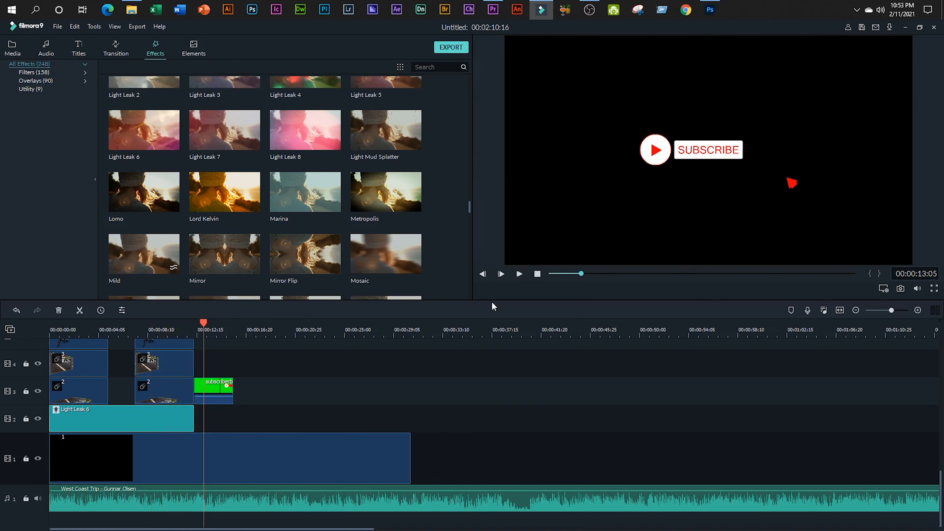
- Return to 00:00:03:13 and move the middle section's layer clips 2 to 9 up one track, freeing video track 12 above its black background
{"action": "left_click_drag", "start_coordinate": [198, 322], "coordinate": [90, 335]}
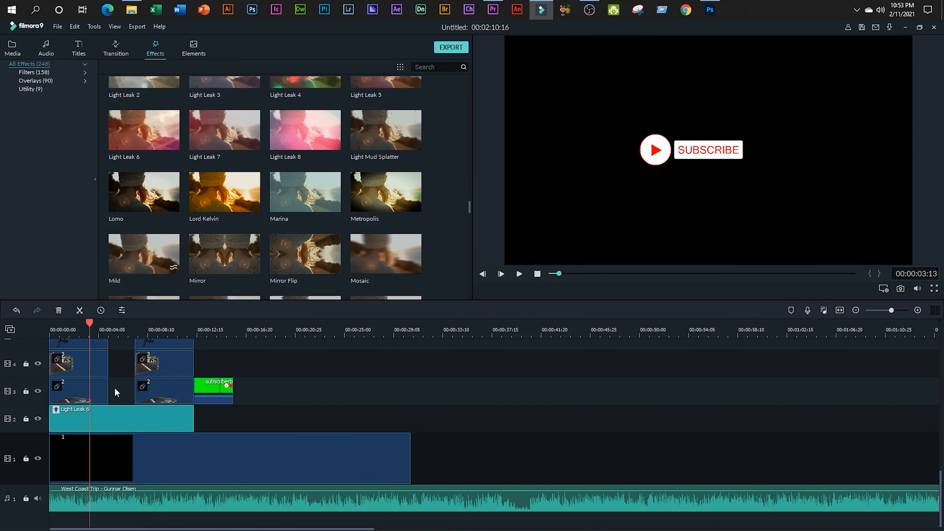
{"action": "scroll", "coordinate": [115, 392], "scroll_direction": "up", "scroll_amount": 5}
{"action": "scroll", "coordinate": [116, 391], "scroll_direction": "up", "scroll_amount": 4}
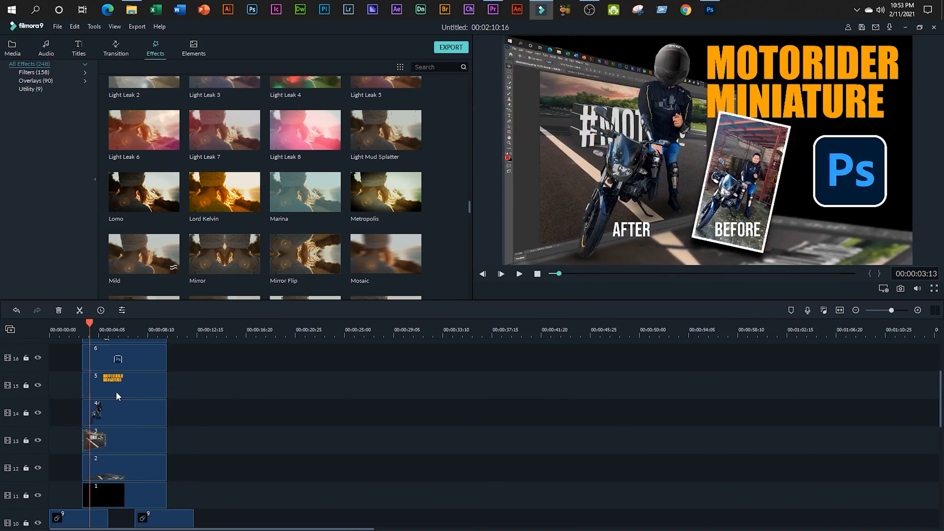
{"action": "left_click_drag", "start_coordinate": [188, 474], "coordinate": [116, 349]}
{"action": "scroll", "coordinate": [132, 379], "scroll_direction": "up", "scroll_amount": 4}
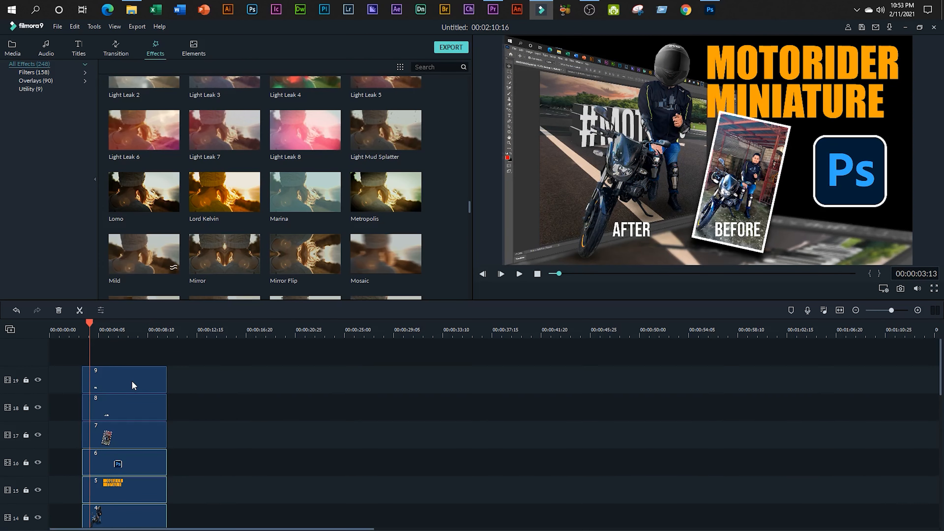
{"action": "scroll", "coordinate": [133, 381], "scroll_direction": "down", "scroll_amount": 2}
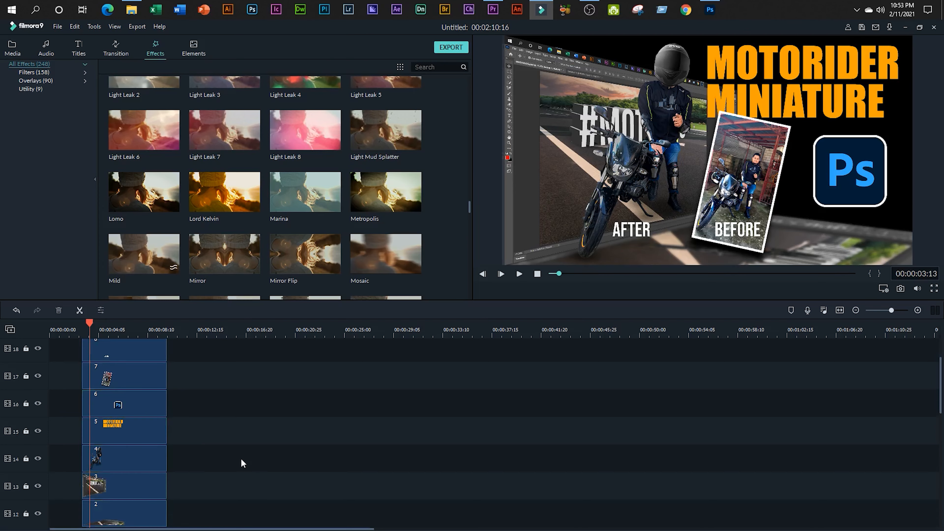
{"action": "scroll", "coordinate": [241, 462], "scroll_direction": "down", "scroll_amount": 2}
{"action": "left_click_drag", "start_coordinate": [186, 454], "coordinate": [118, 357]}
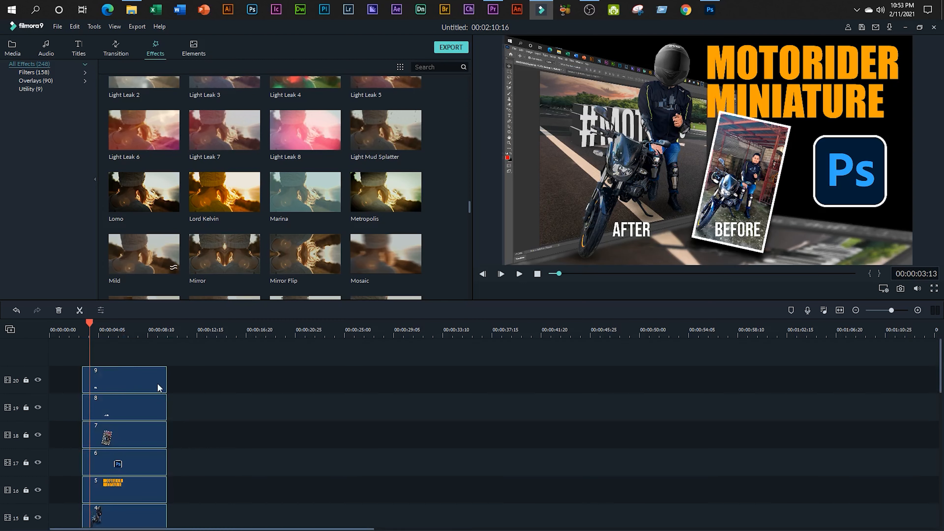
- Add a second Light Leak 6 effect and fit it on video track 12 to the full length of the black background clip below
{"action": "left_click", "coordinate": [449, 336]}
{"action": "scroll", "coordinate": [449, 336], "scroll_direction": "down", "scroll_amount": 5}
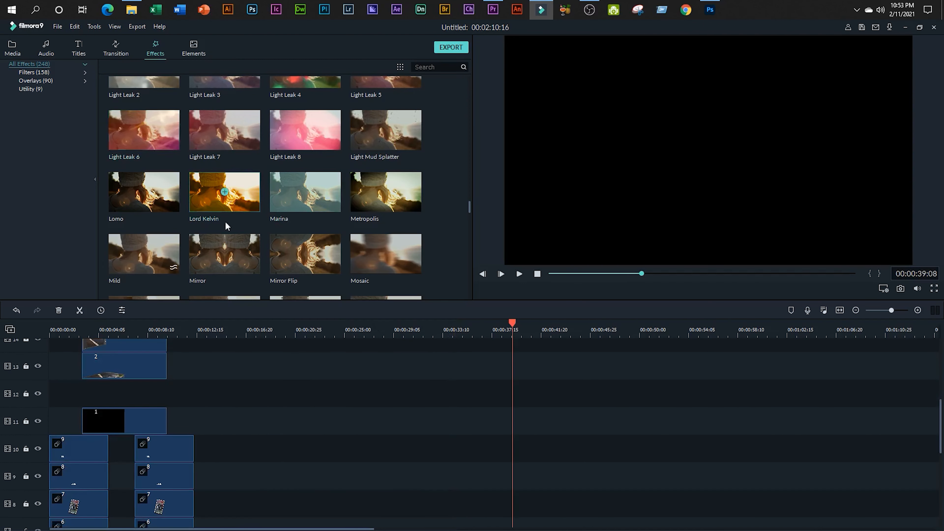
{"action": "scroll", "coordinate": [479, 455], "scroll_direction": "up", "scroll_amount": 6}
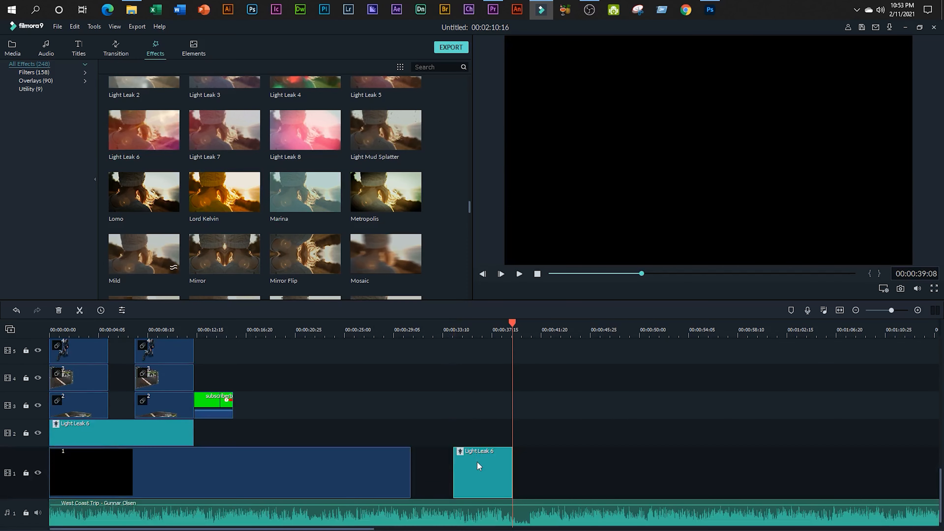
{"action": "left_click_drag", "start_coordinate": [476, 461], "coordinate": [260, 355]}
{"action": "scroll", "coordinate": [260, 378], "scroll_direction": "up", "scroll_amount": 3}
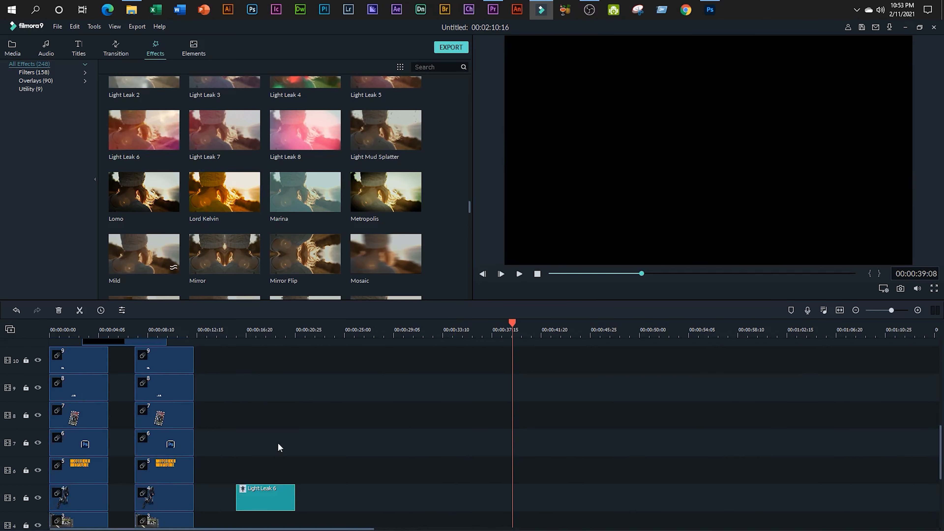
{"action": "left_click_drag", "start_coordinate": [262, 502], "coordinate": [238, 367]}
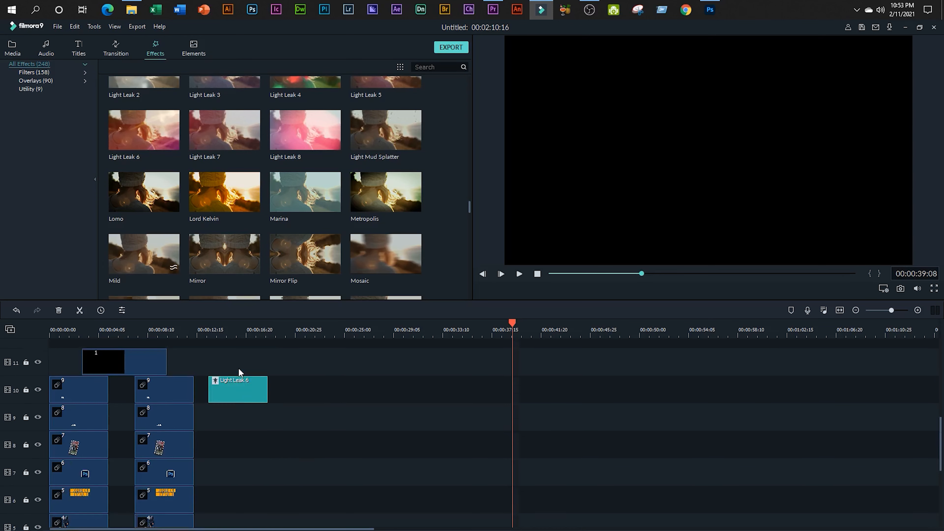
{"action": "scroll", "coordinate": [247, 431], "scroll_direction": "up", "scroll_amount": 1}
{"action": "left_click_drag", "start_coordinate": [236, 416], "coordinate": [167, 362]}
- Play the sequence from the start to about 00:00:03:16 to check the transition between the two light leak effects
{"action": "left_click_drag", "start_coordinate": [512, 323], "coordinate": [52, 329]}
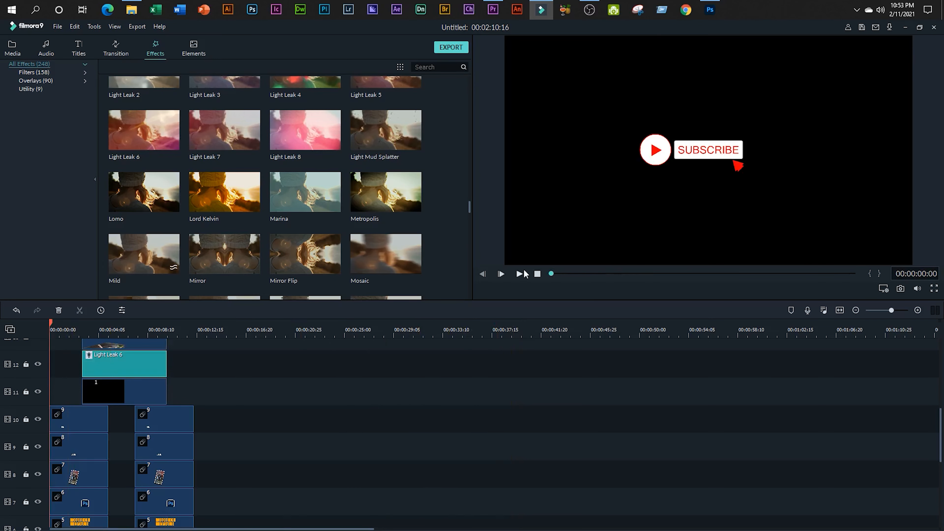
{"action": "left_click", "coordinate": [520, 274]}
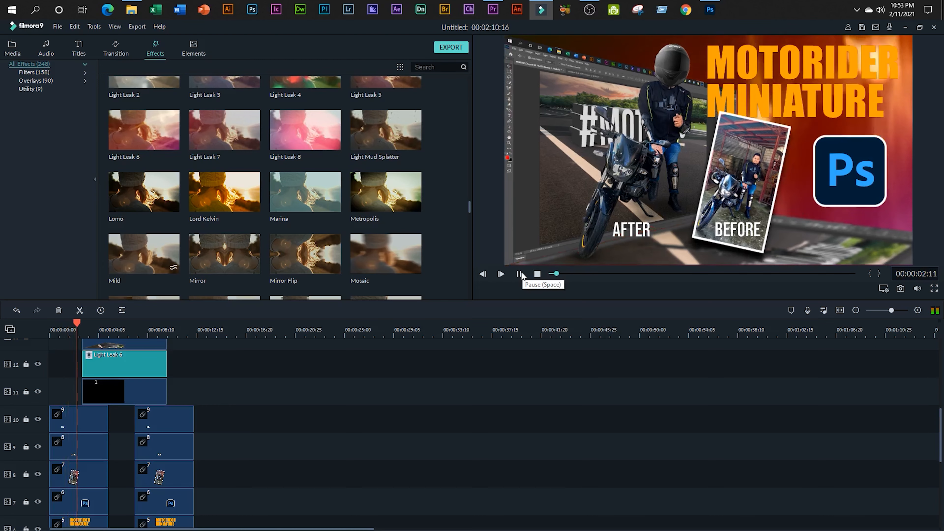
{"action": "left_click", "coordinate": [519, 274]}
- Set the Alpha of the Light Leak 6 effect on video track 2 to 50
{"action": "scroll", "coordinate": [284, 423], "scroll_direction": "down", "scroll_amount": 5}
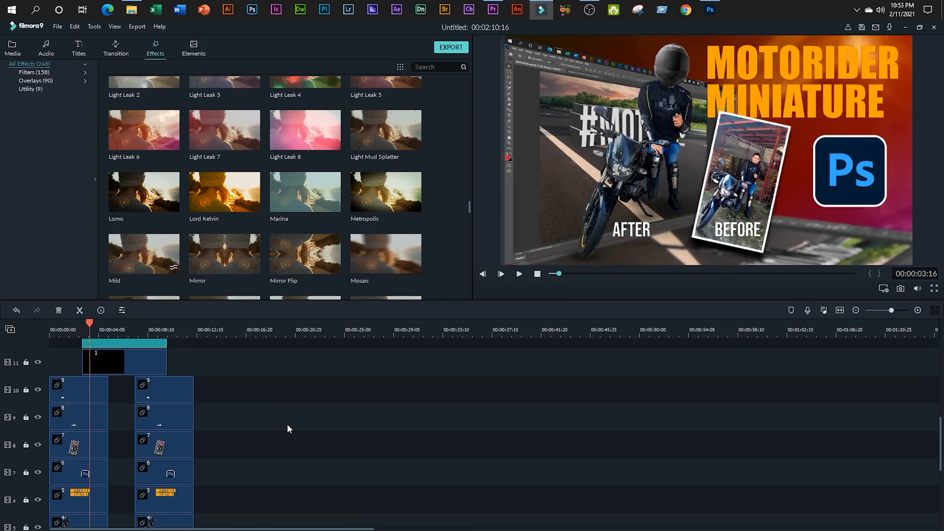
{"action": "scroll", "coordinate": [280, 427], "scroll_direction": "down", "scroll_amount": 3}
{"action": "double_click", "coordinate": [140, 434]}
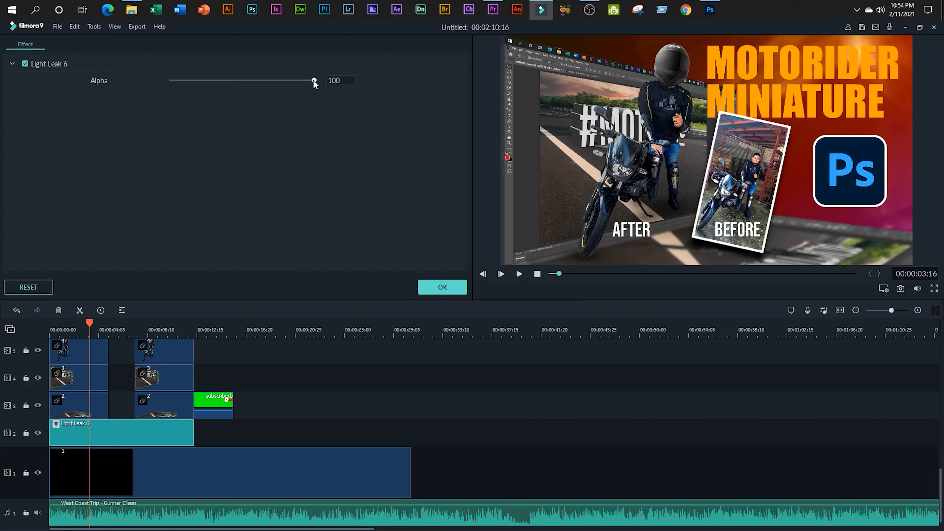
{"action": "left_click_drag", "start_coordinate": [314, 81], "coordinate": [284, 81]}
{"action": "double_click", "coordinate": [332, 81]}
{"action": "type", "text": "50"}
{"action": "left_click", "coordinate": [435, 287]}
- Set the Alpha of the Light Leak 6 effect on video track 12 to 50
{"action": "scroll", "coordinate": [258, 393], "scroll_direction": "up", "scroll_amount": 10}
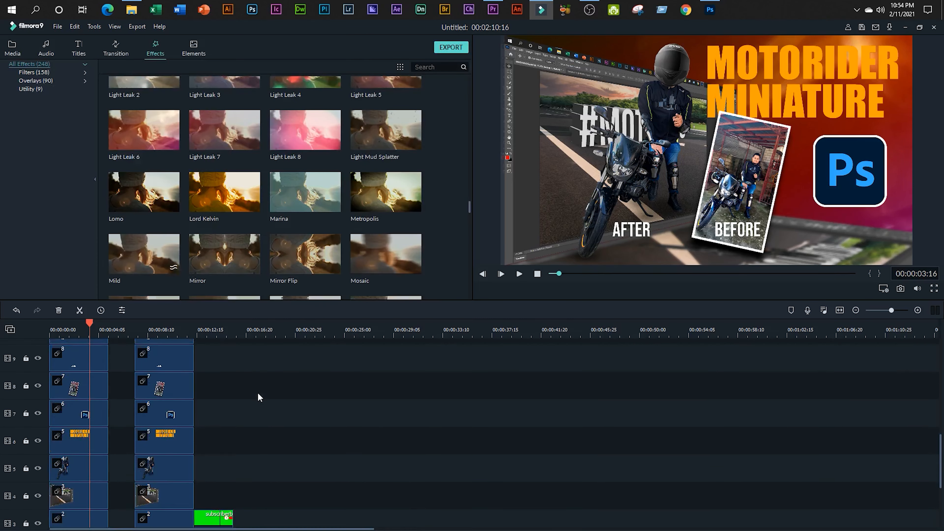
{"action": "double_click", "coordinate": [139, 389]}
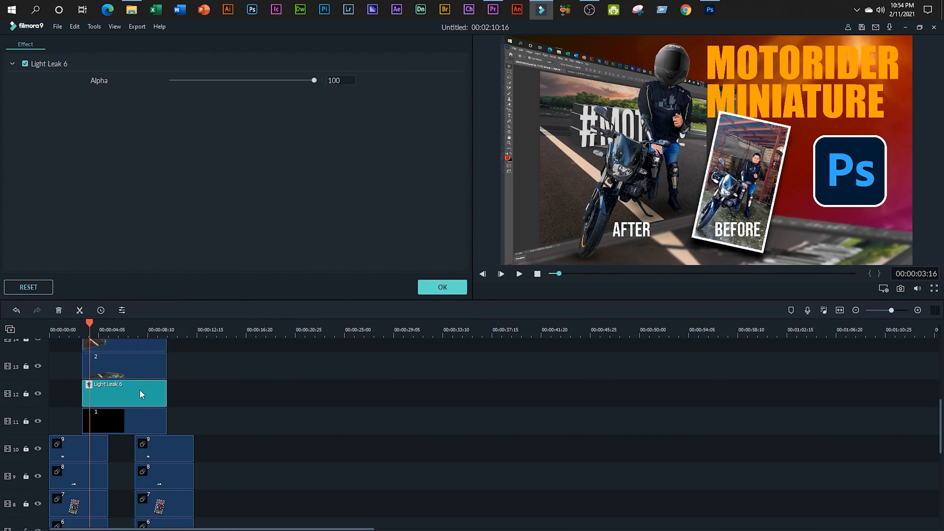
{"action": "left_click", "coordinate": [348, 80]}
{"action": "type", "text": "50"}
{"action": "left_click", "coordinate": [442, 286]}
{"action": "scroll", "coordinate": [281, 462], "scroll_direction": "down", "scroll_amount": 2}
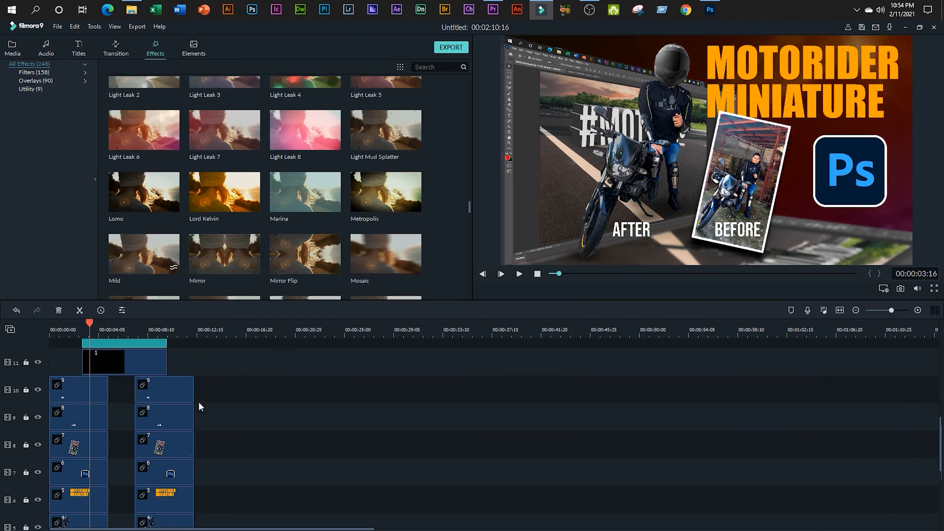
- Play the sequence from the start to about 00:00:14:17 to check how the light leak effects look
{"action": "scroll", "coordinate": [199, 404], "scroll_direction": "up", "scroll_amount": 2}
{"action": "left_click_drag", "start_coordinate": [89, 323], "coordinate": [50, 323]}
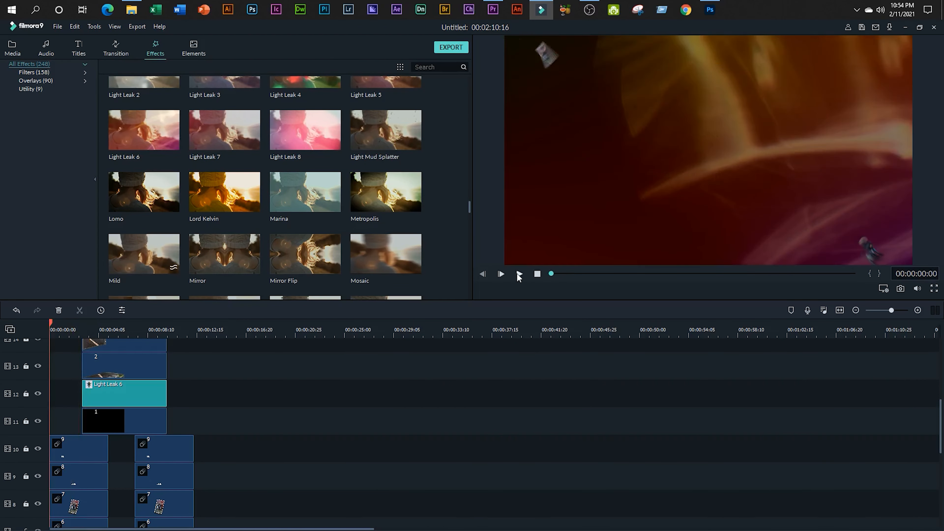
{"action": "left_click", "coordinate": [519, 275]}
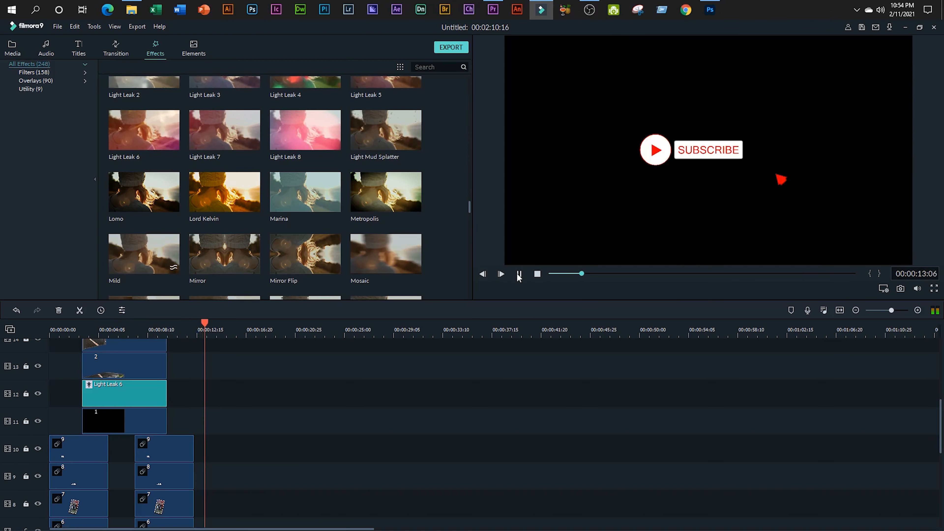
{"action": "left_click", "coordinate": [518, 275]}
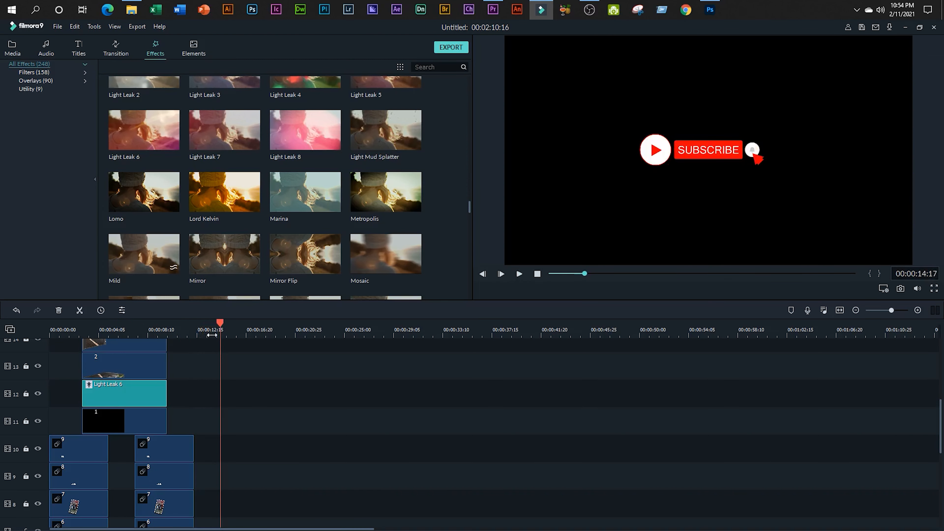
- Set the Alpha of the Light Leak 6 effect on video track 12 to 30
{"action": "scroll", "coordinate": [222, 422], "scroll_direction": "down", "scroll_amount": 1}
{"action": "scroll", "coordinate": [221, 419], "scroll_direction": "down", "scroll_amount": 6}
{"action": "scroll", "coordinate": [226, 421], "scroll_direction": "up", "scroll_amount": 9}
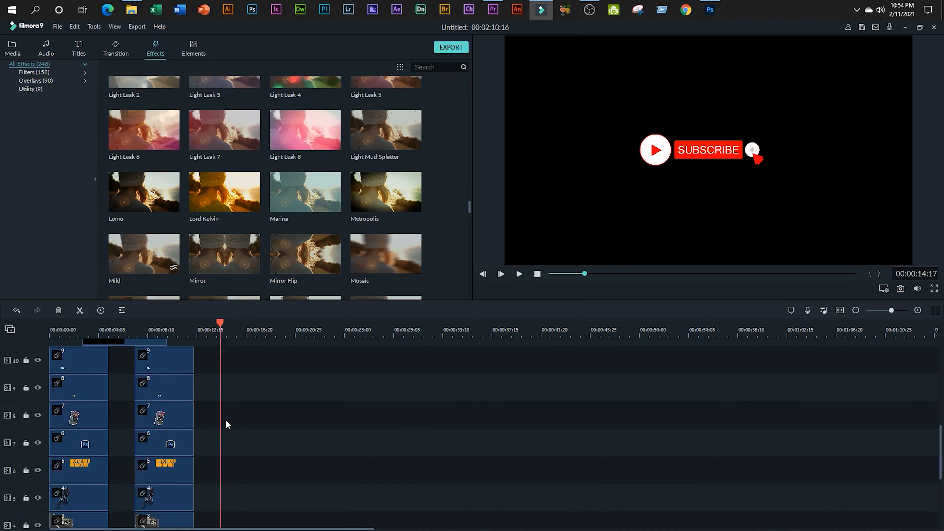
{"action": "scroll", "coordinate": [226, 419], "scroll_direction": "down", "scroll_amount": 4}
{"action": "scroll", "coordinate": [225, 419], "scroll_direction": "up", "scroll_amount": 2}
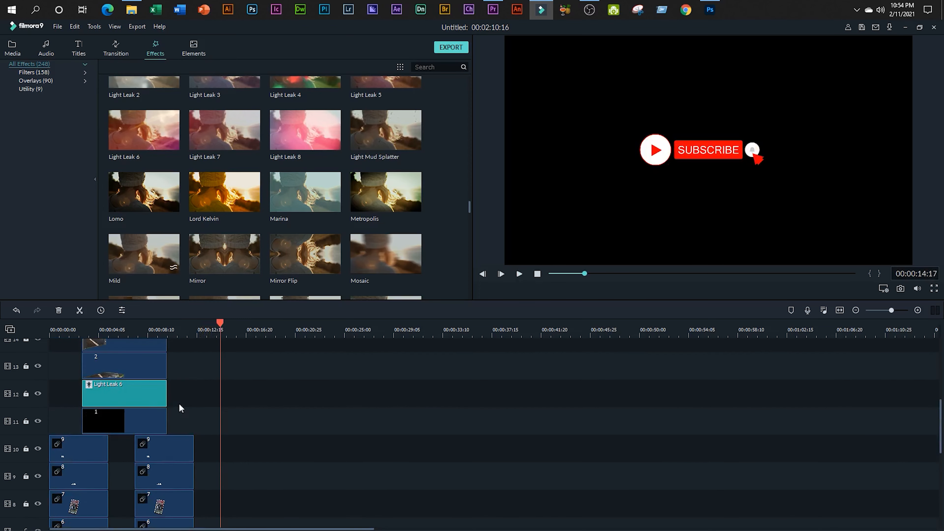
{"action": "double_click", "coordinate": [145, 393]}
{"action": "double_click", "coordinate": [343, 81]}
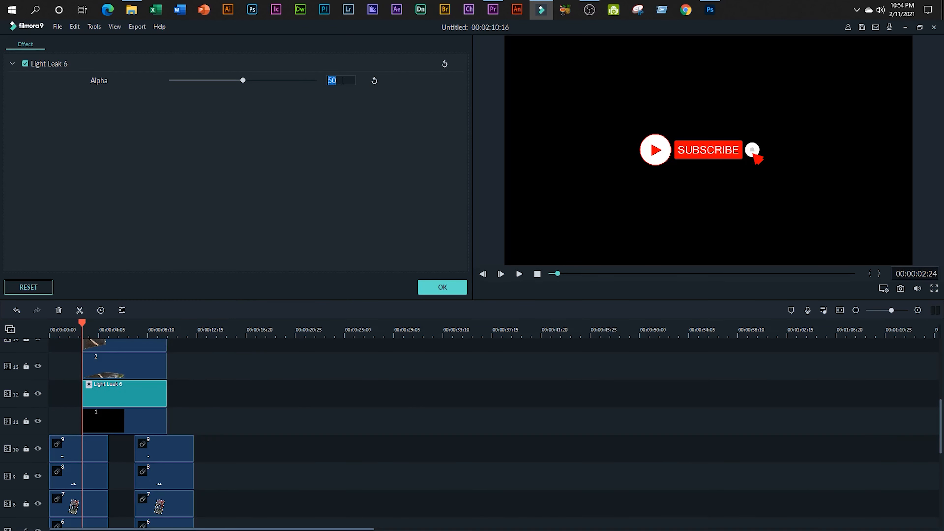
{"action": "type", "text": "30"}
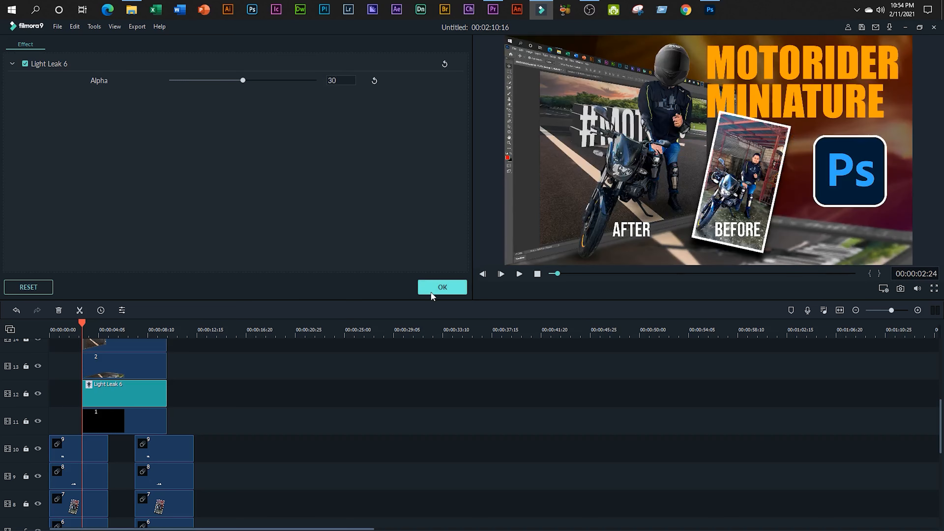
{"action": "left_click", "coordinate": [431, 290]}
- Set the Alpha of the Light Leak 6 effect on video track 2 to 30
{"action": "scroll", "coordinate": [233, 436], "scroll_direction": "down", "scroll_amount": 6}
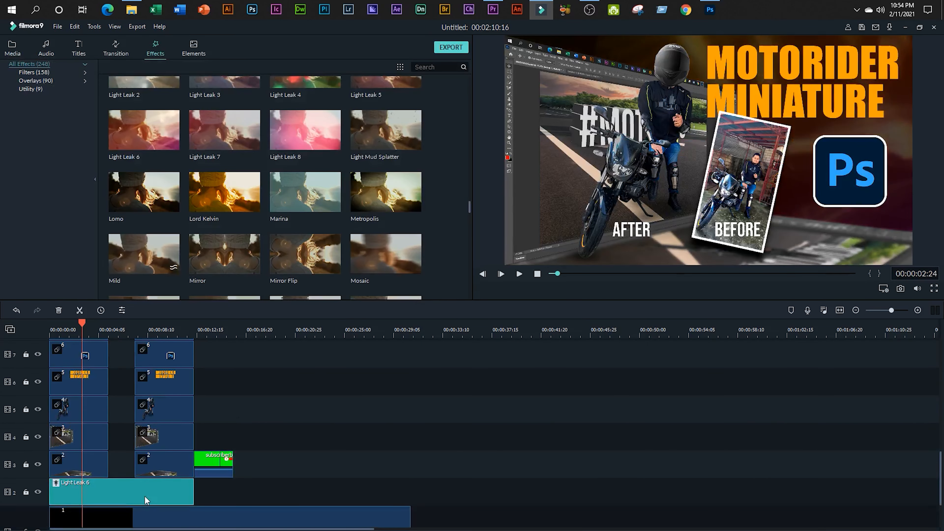
{"action": "double_click", "coordinate": [145, 496]}
{"action": "double_click", "coordinate": [352, 81]}
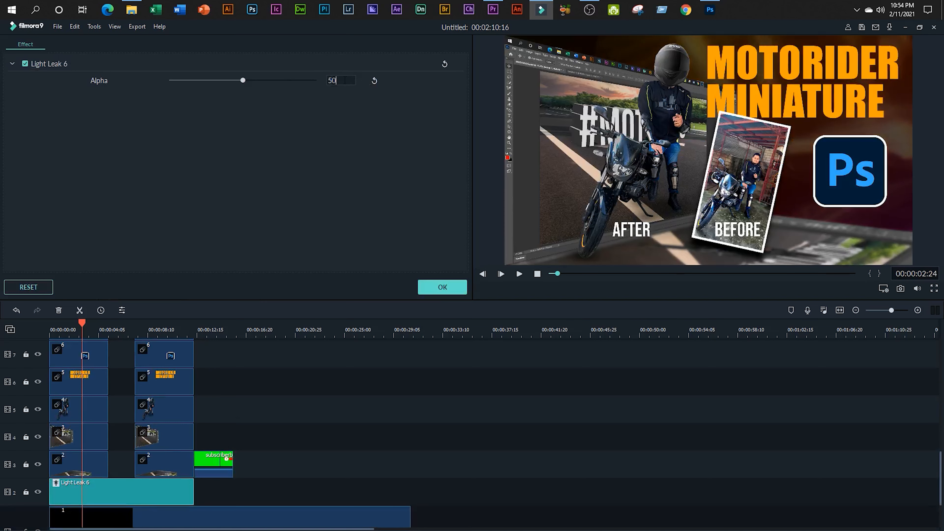
{"action": "type", "text": "30"}
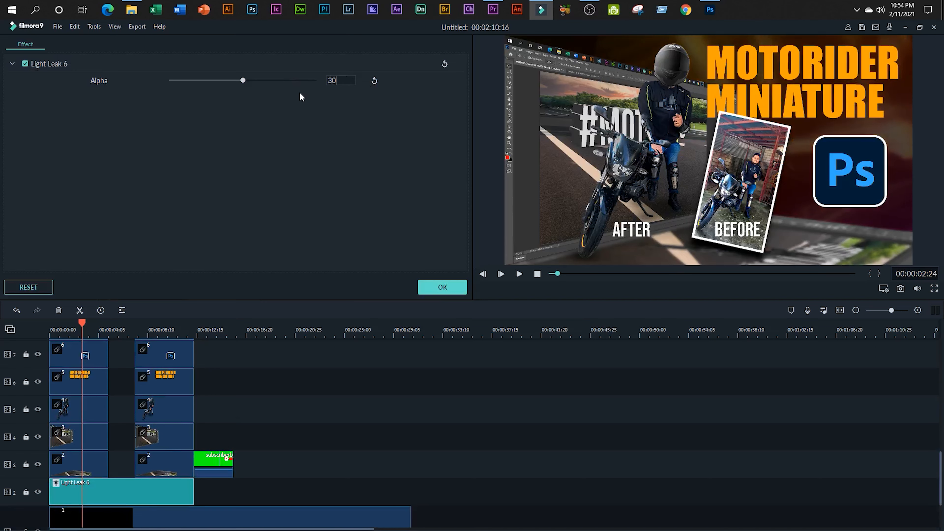
{"action": "left_click", "coordinate": [427, 291]}
- Play the sequence from the start to about 00:00:17:18, and replay its opening to about 00:00:06:13
{"action": "scroll", "coordinate": [207, 435], "scroll_direction": "up", "scroll_amount": 6}
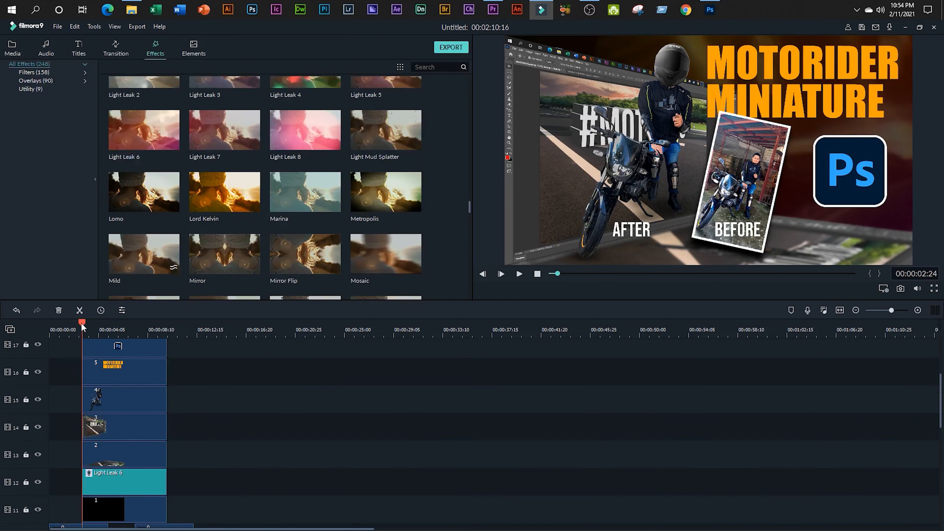
{"action": "left_click_drag", "start_coordinate": [83, 327], "coordinate": [50, 323]}
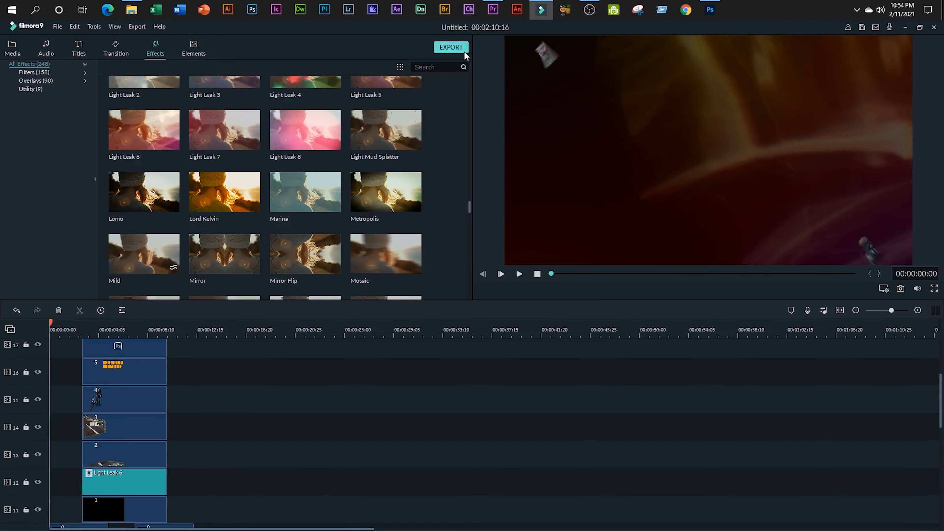
{"action": "scroll", "coordinate": [265, 394], "scroll_direction": "down", "scroll_amount": 7}
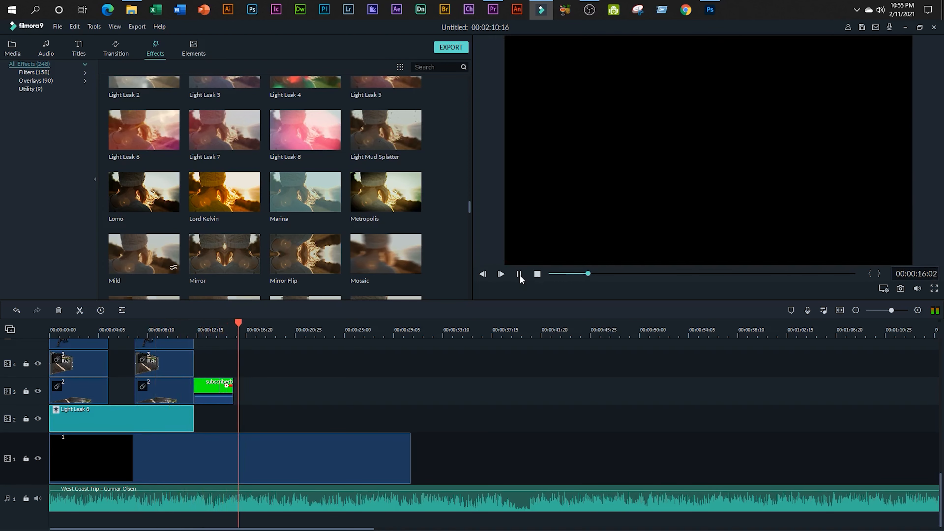
{"action": "left_click", "coordinate": [519, 274]}
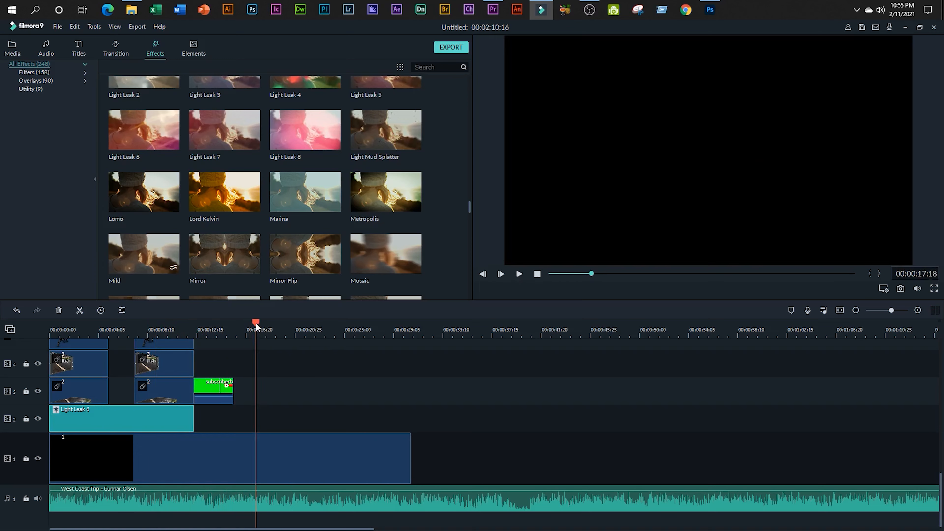
{"action": "left_click_drag", "start_coordinate": [257, 326], "coordinate": [28, 344]}
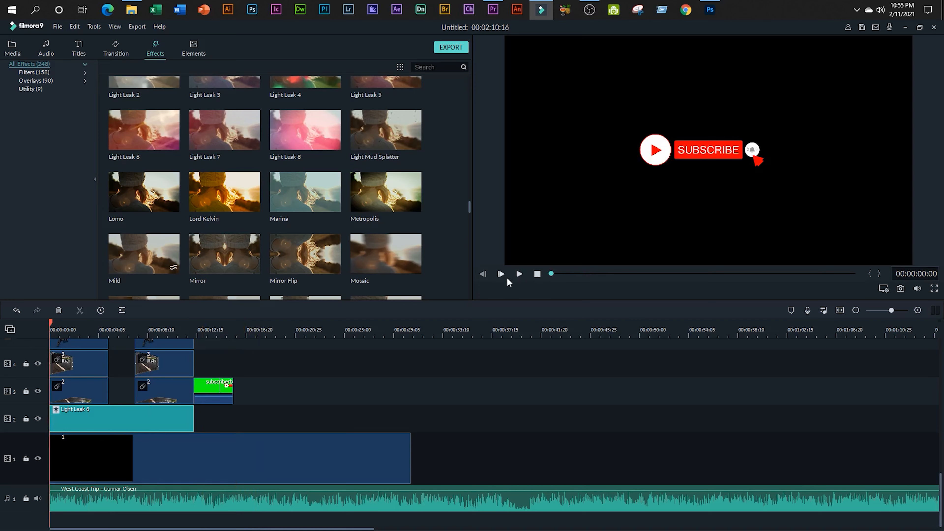
{"action": "left_click", "coordinate": [518, 275]}
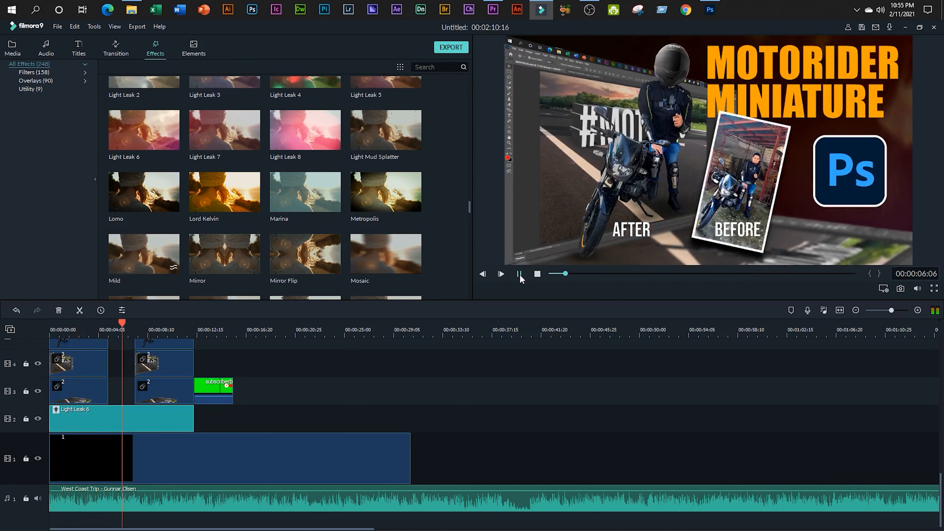
{"action": "left_click", "coordinate": [209, 389]}
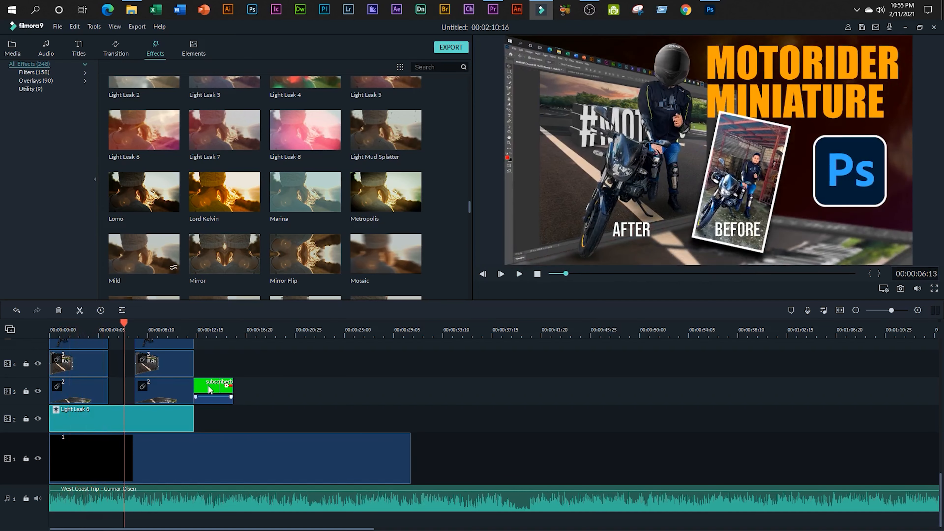
- Resize the black background clip on video track 1 so that it ends at about 25 seconds
{"action": "left_click", "coordinate": [452, 334]}
{"action": "left_click", "coordinate": [349, 449]}
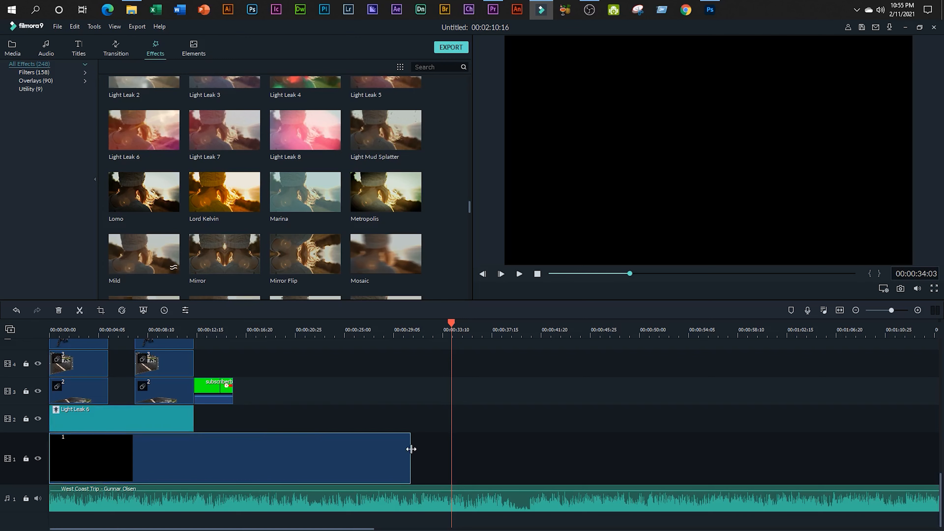
{"action": "left_click_drag", "start_coordinate": [411, 449], "coordinate": [641, 449]}
{"action": "scroll", "coordinate": [322, 415], "scroll_direction": "up", "scroll_amount": 3}
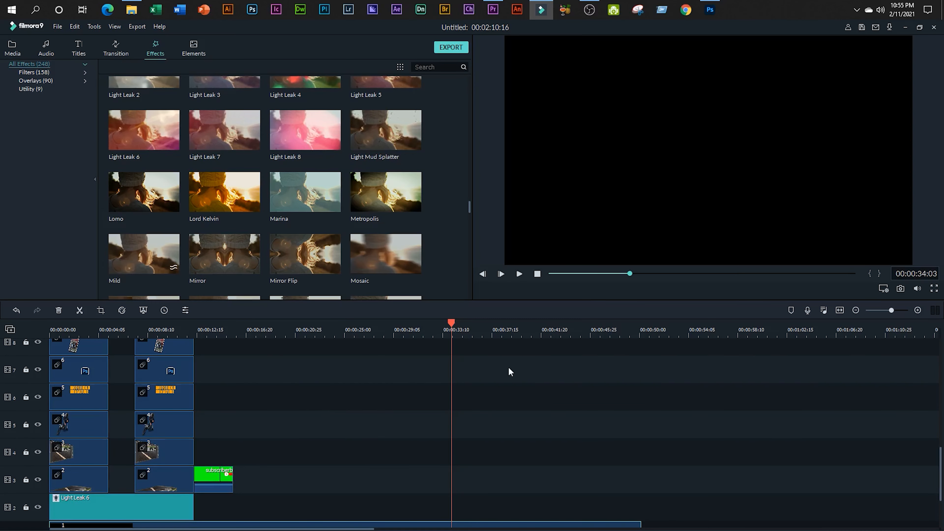
{"action": "scroll", "coordinate": [554, 457], "scroll_direction": "down", "scroll_amount": 3}
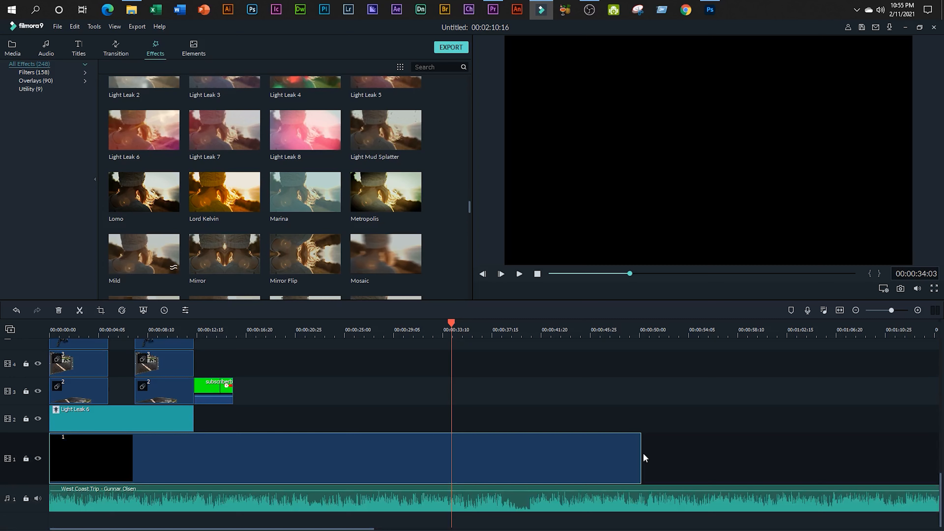
{"action": "left_click_drag", "start_coordinate": [640, 454], "coordinate": [341, 454]}
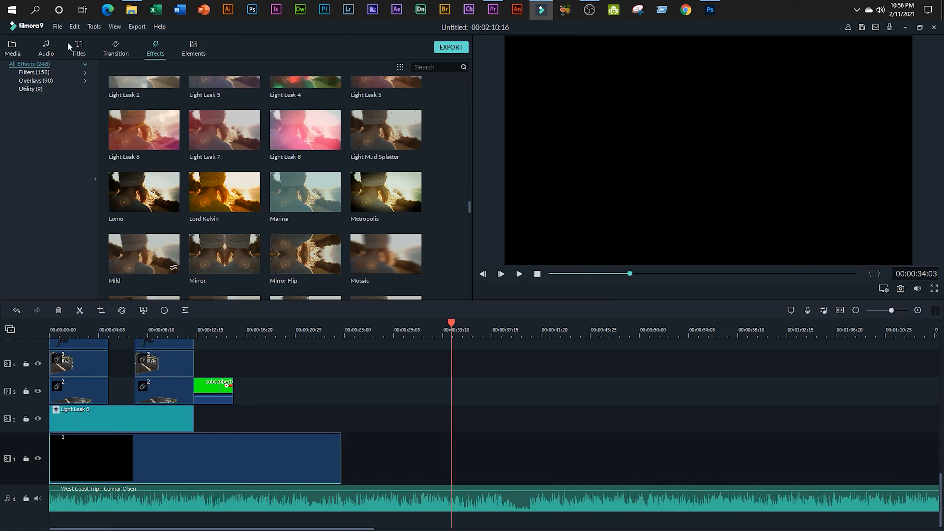
- Add the Opener 1 title on video track 4 directly above the subscribe button clip, matching that clip's length
{"action": "left_click", "coordinate": [77, 53]}
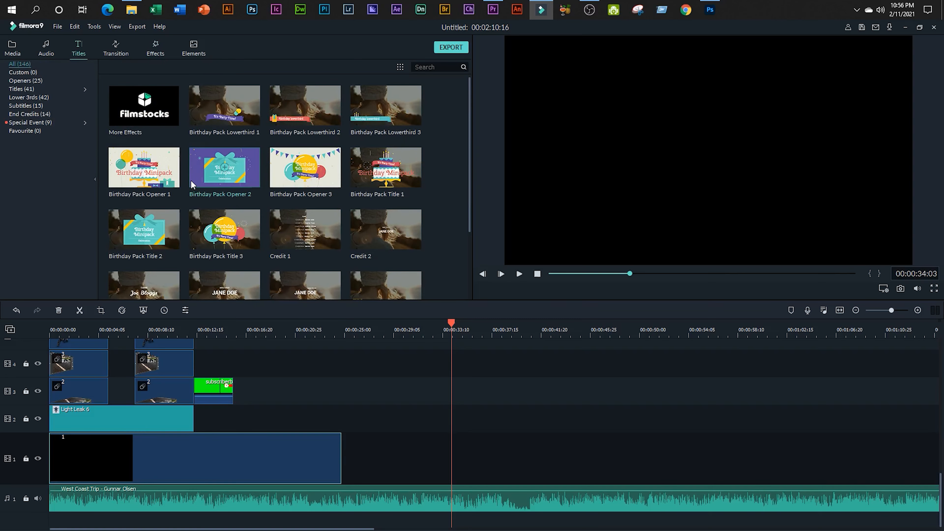
{"action": "scroll", "coordinate": [191, 186], "scroll_direction": "down", "scroll_amount": 10}
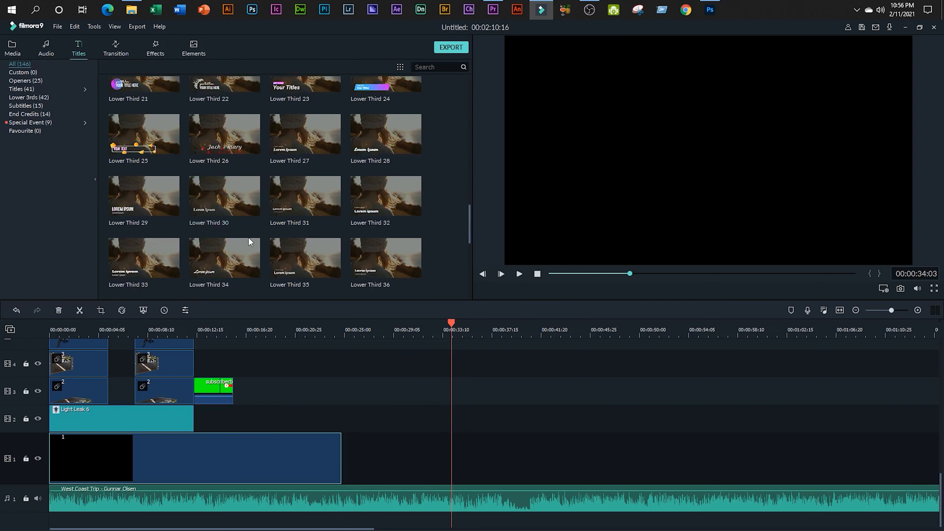
{"action": "scroll", "coordinate": [260, 250], "scroll_direction": "up", "scroll_amount": 5}
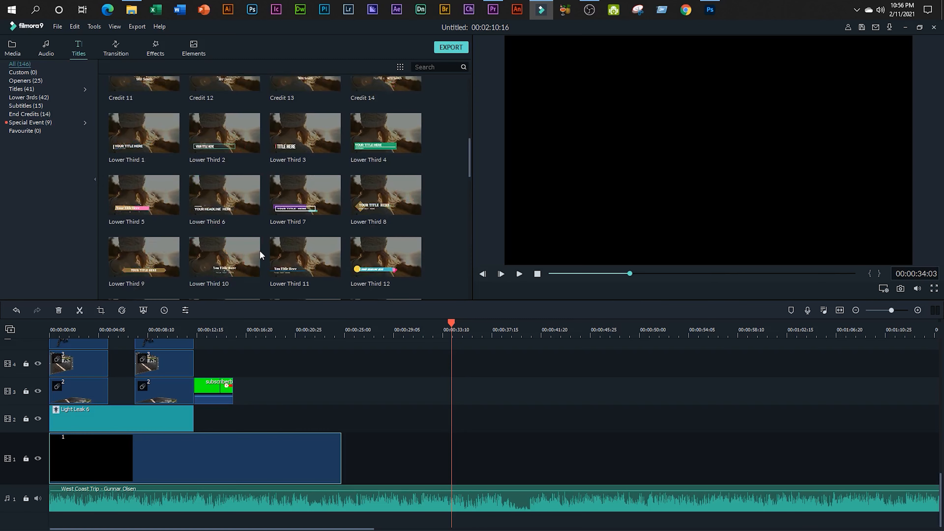
{"action": "scroll", "coordinate": [259, 250], "scroll_direction": "up", "scroll_amount": 3}
{"action": "scroll", "coordinate": [259, 251], "scroll_direction": "up", "scroll_amount": 3}
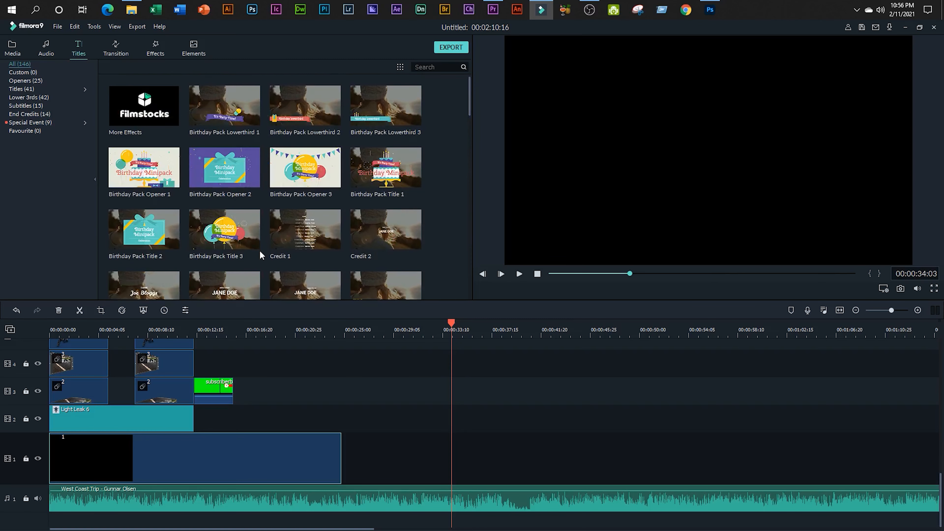
{"action": "left_click", "coordinate": [21, 72]}
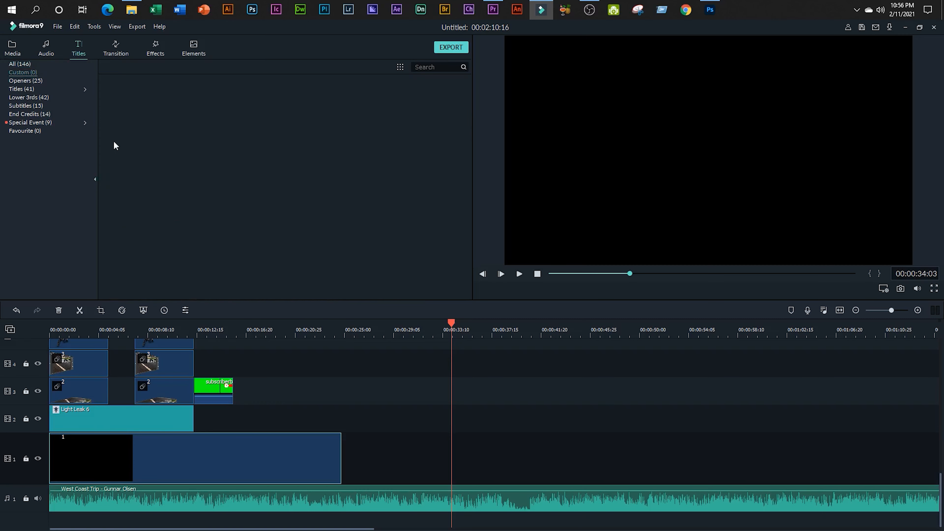
{"action": "left_click", "coordinate": [28, 80]}
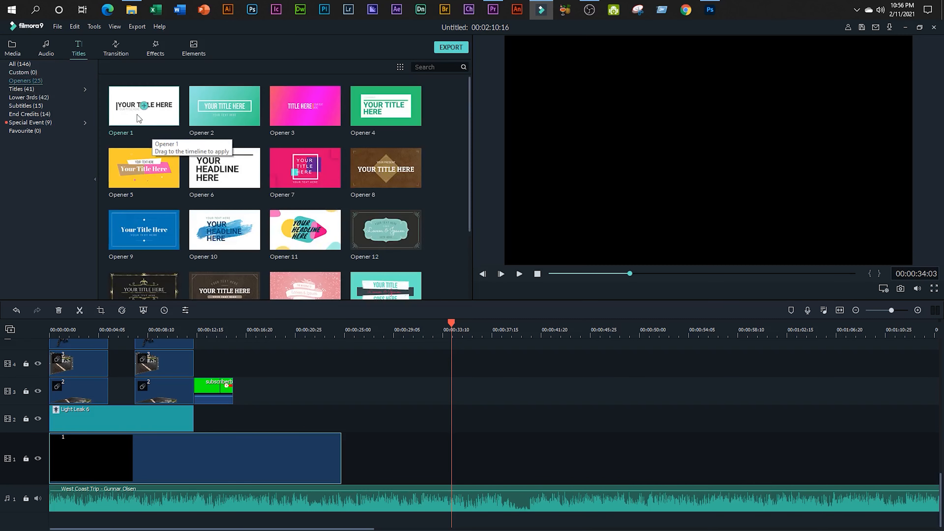
{"action": "left_click_drag", "start_coordinate": [138, 118], "coordinate": [232, 361]}
{"action": "scroll", "coordinate": [247, 389], "scroll_direction": "up", "scroll_amount": 1}
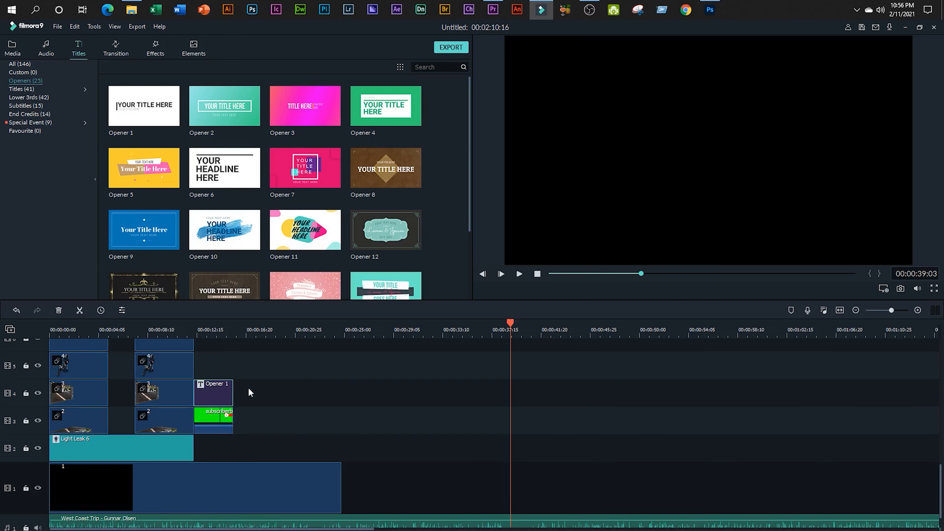
- Open advanced text editing for the Opener 1 title and delete both of its preset videos
{"action": "double_click", "coordinate": [218, 400]}
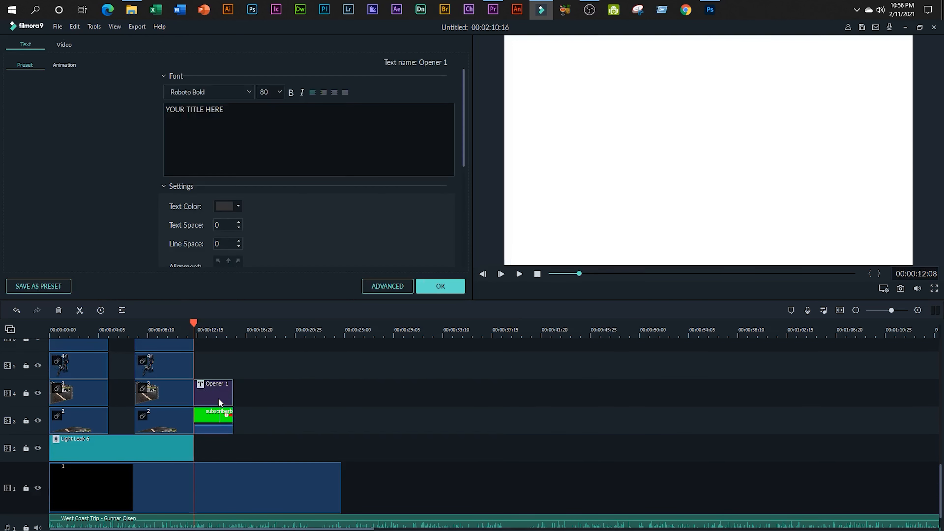
{"action": "left_click", "coordinate": [383, 287]}
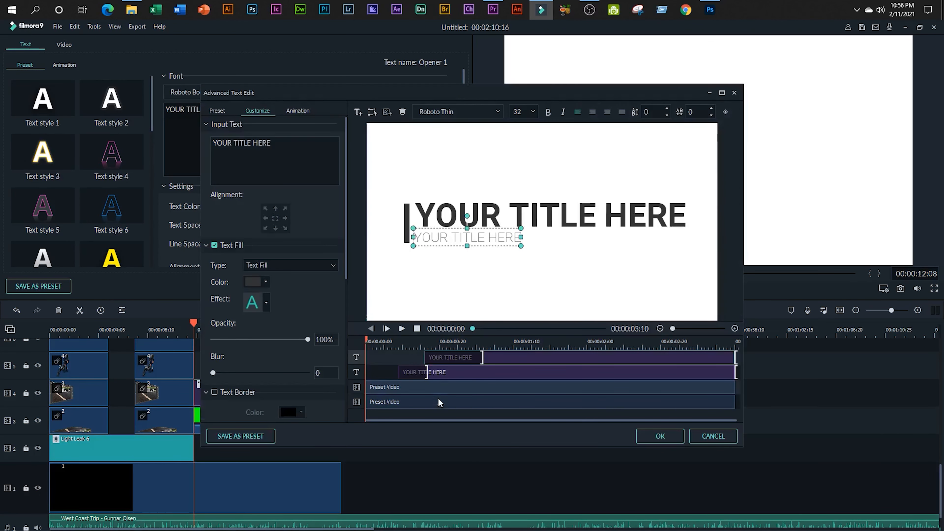
{"action": "left_click", "coordinate": [437, 404]}
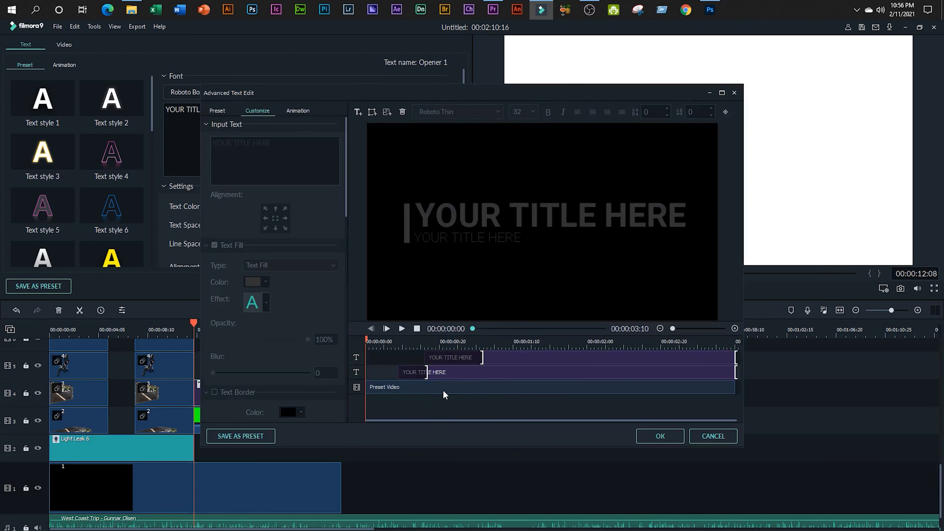
{"action": "key", "text": "Delete"}
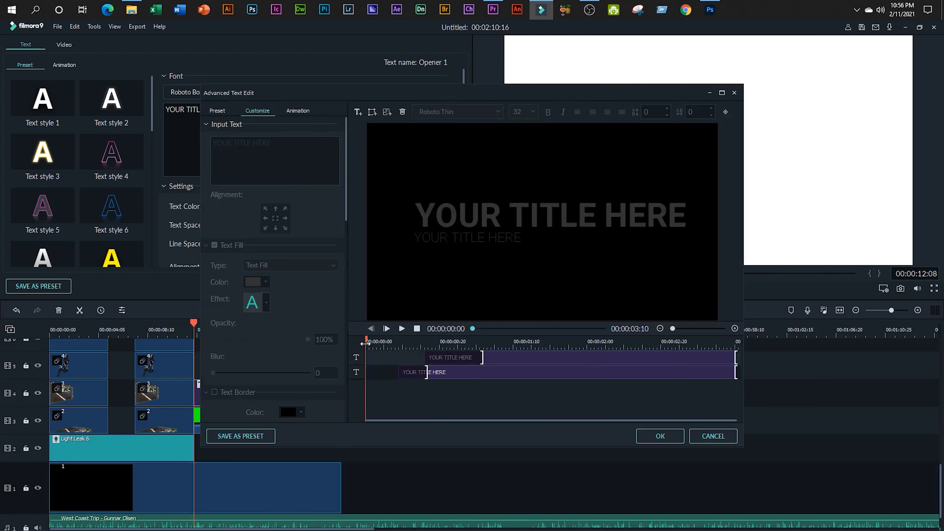
- Move the large title text to the start of the title's timeline and delete the smaller subtitle line
{"action": "left_click_drag", "start_coordinate": [367, 342], "coordinate": [367, 371]}
{"action": "left_click", "coordinate": [403, 370]}
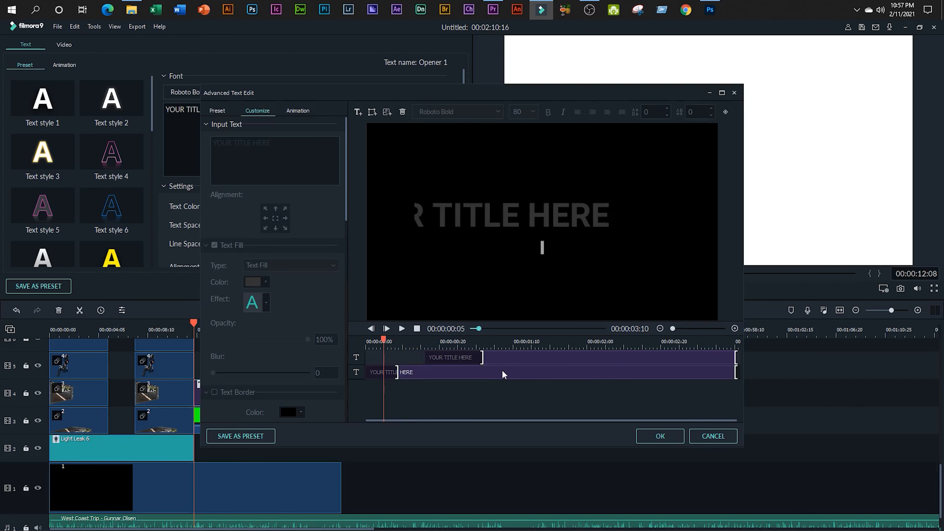
{"action": "left_click", "coordinate": [513, 359]}
{"action": "key", "text": "Delete"}
- Delete the later-starting YOUR TITLE HERE layer from the Opener 1 title and change the remaining line's text to "PLEASE SUBSCRIBE!"
{"action": "left_click", "coordinate": [471, 359]}
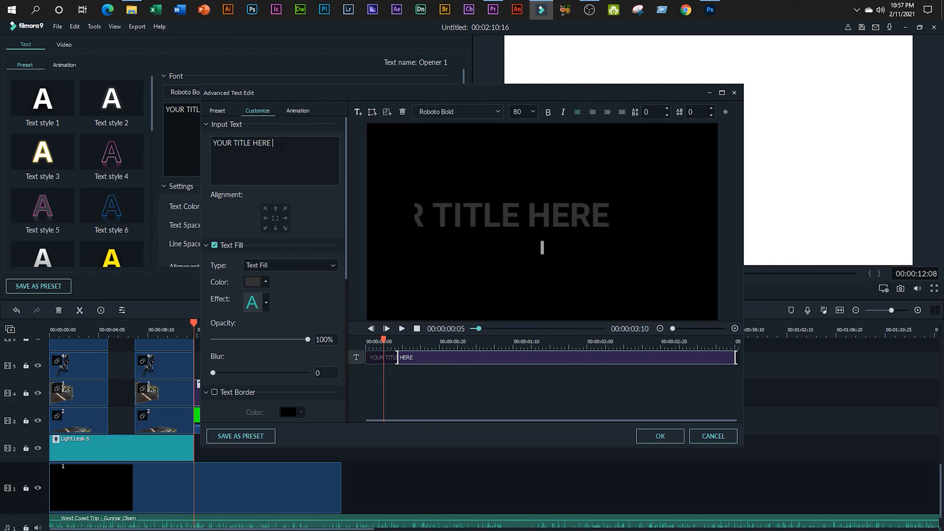
{"action": "left_click_drag", "start_coordinate": [281, 147], "coordinate": [194, 146]}
{"action": "left_click_drag", "start_coordinate": [275, 143], "coordinate": [213, 143]}
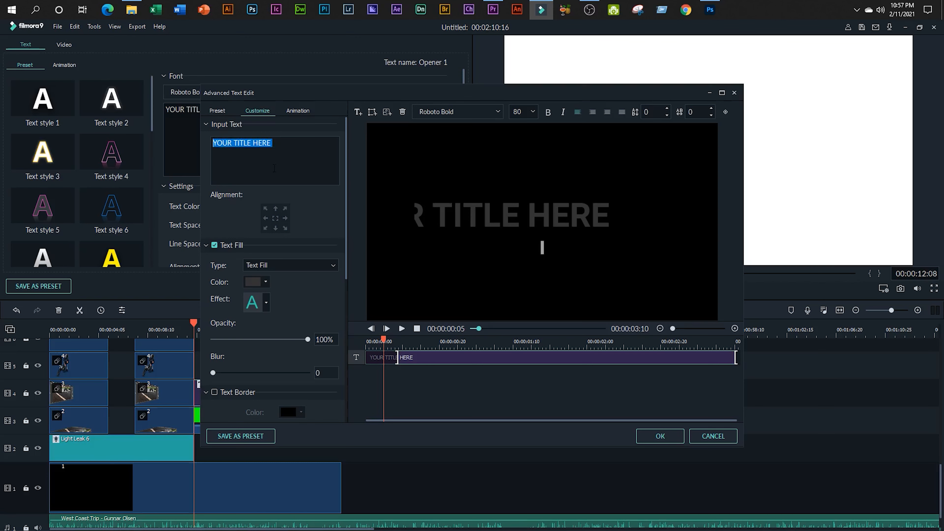
{"action": "type", "text": "P"}
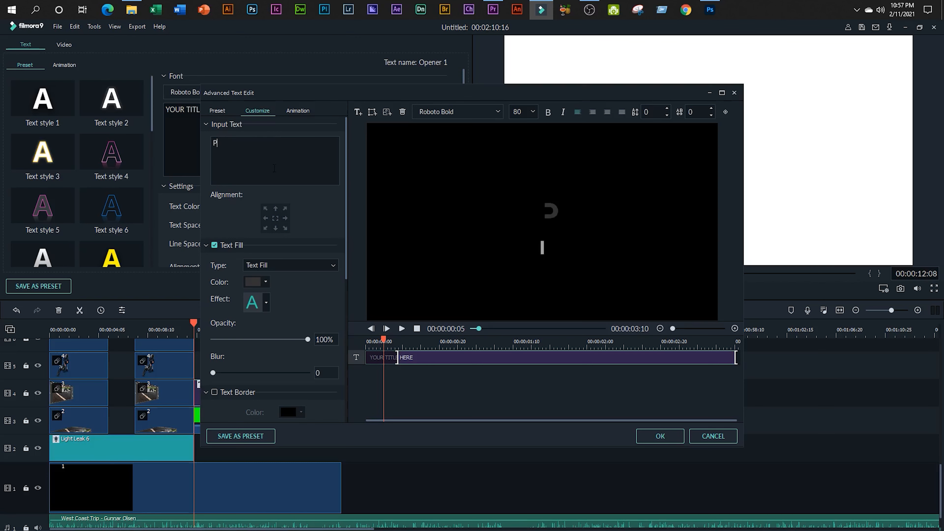
{"action": "type", "text": "LEASE SUB"}
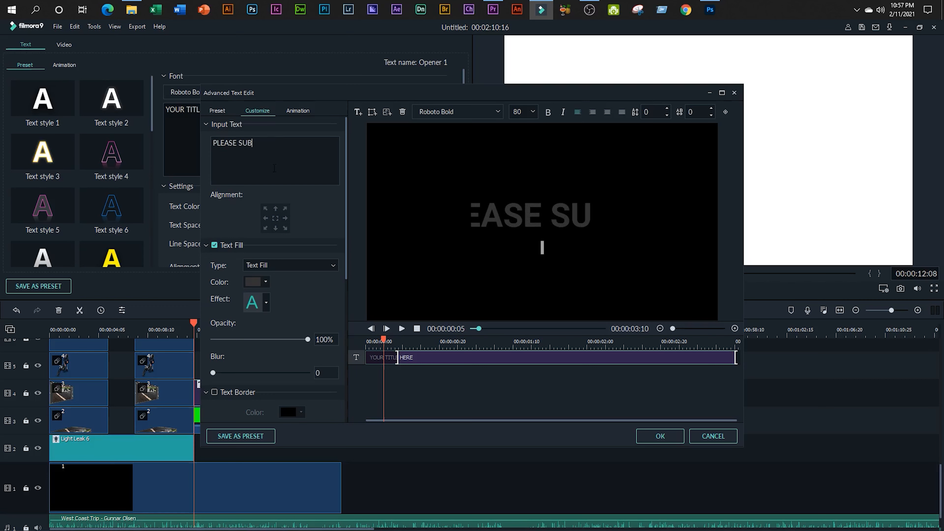
{"action": "type", "text": "SCRIBE"}
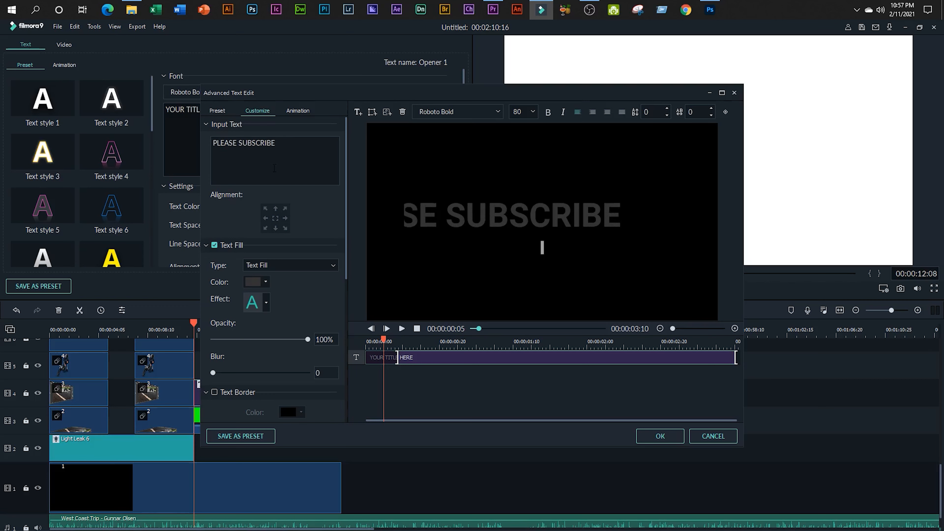
{"action": "type", "text": "!"}
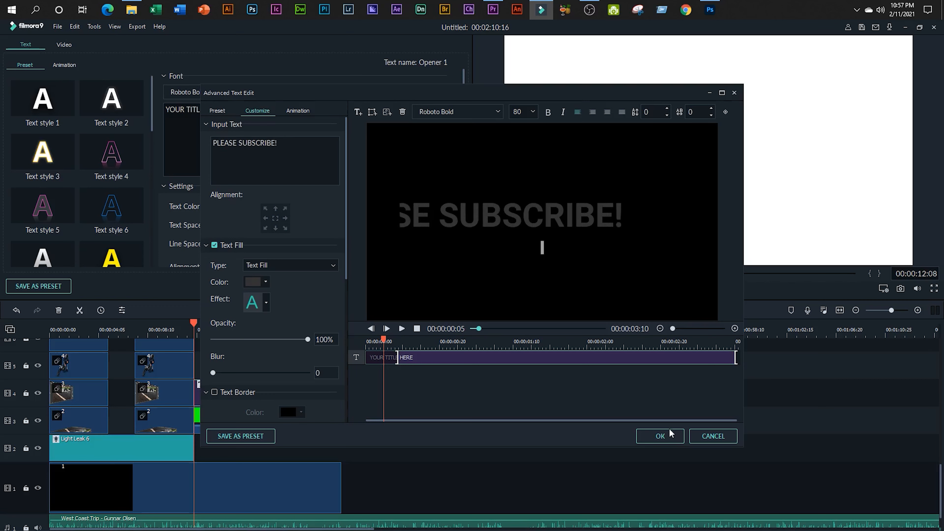
{"action": "left_click", "coordinate": [665, 435]}
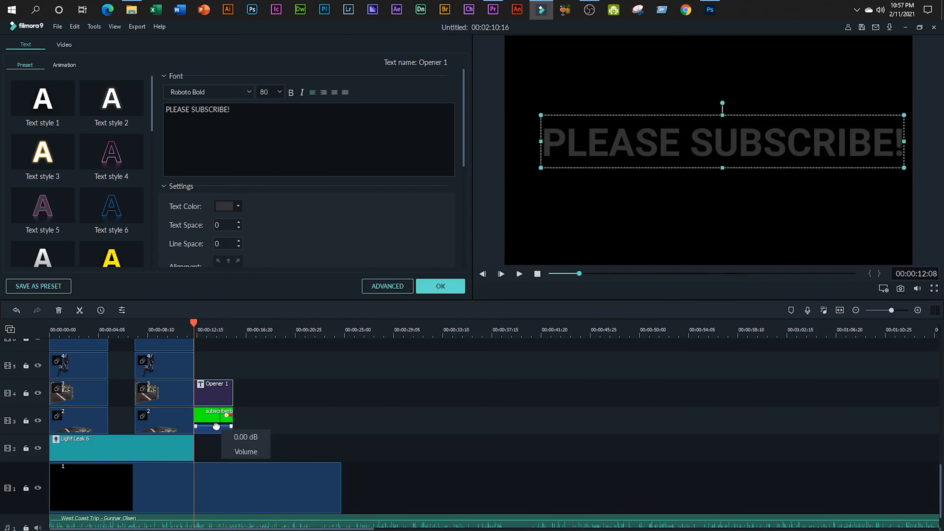
- Set the text color of the PLEASE SUBSCRIBE! title to white
{"action": "left_click", "coordinate": [240, 206]}
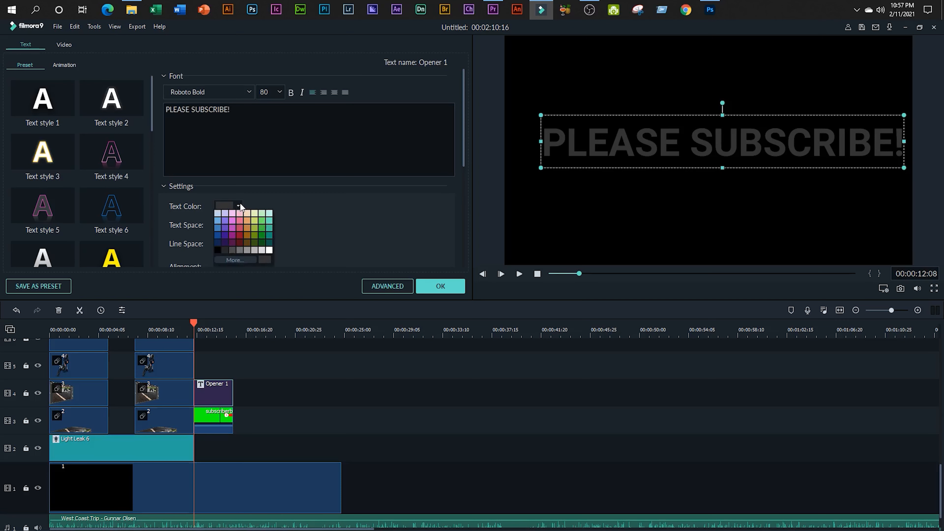
{"action": "left_click", "coordinate": [269, 251]}
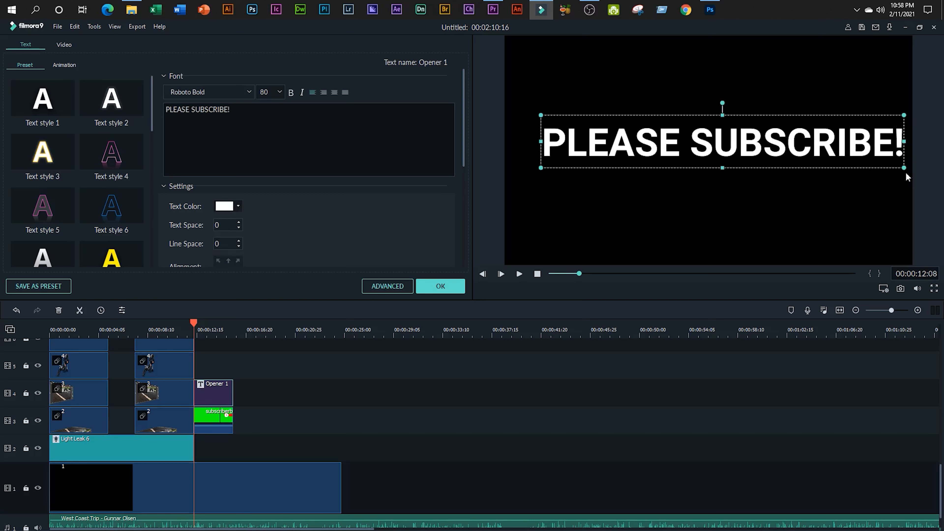